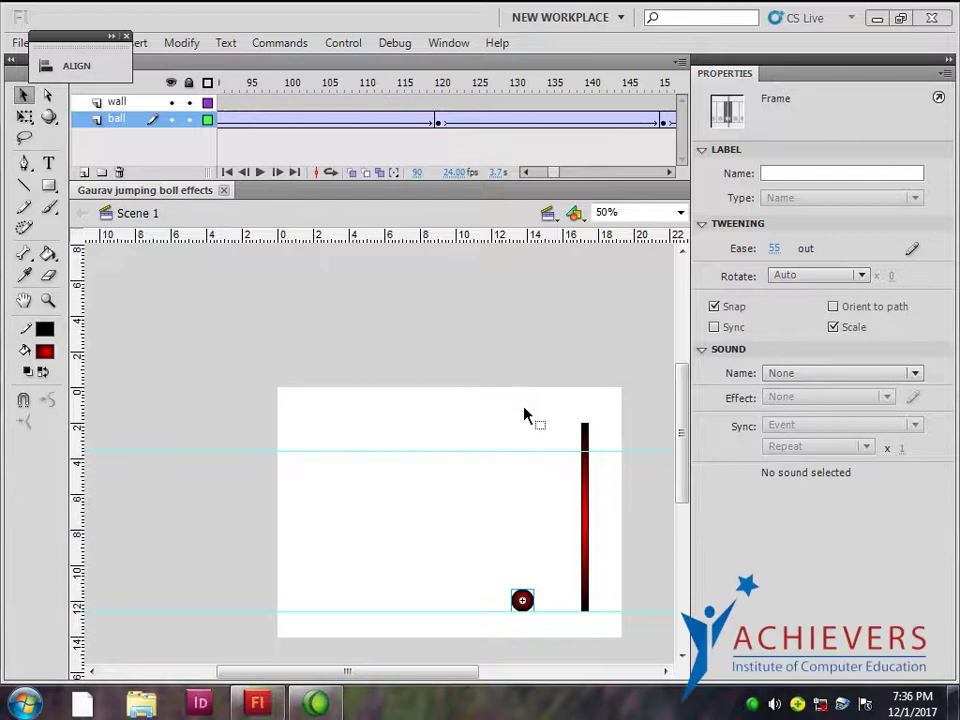
# Create a new ActionScript 3.0 document showing its whole stage, and close the floating Align window
pyautogui.click(524, 410)
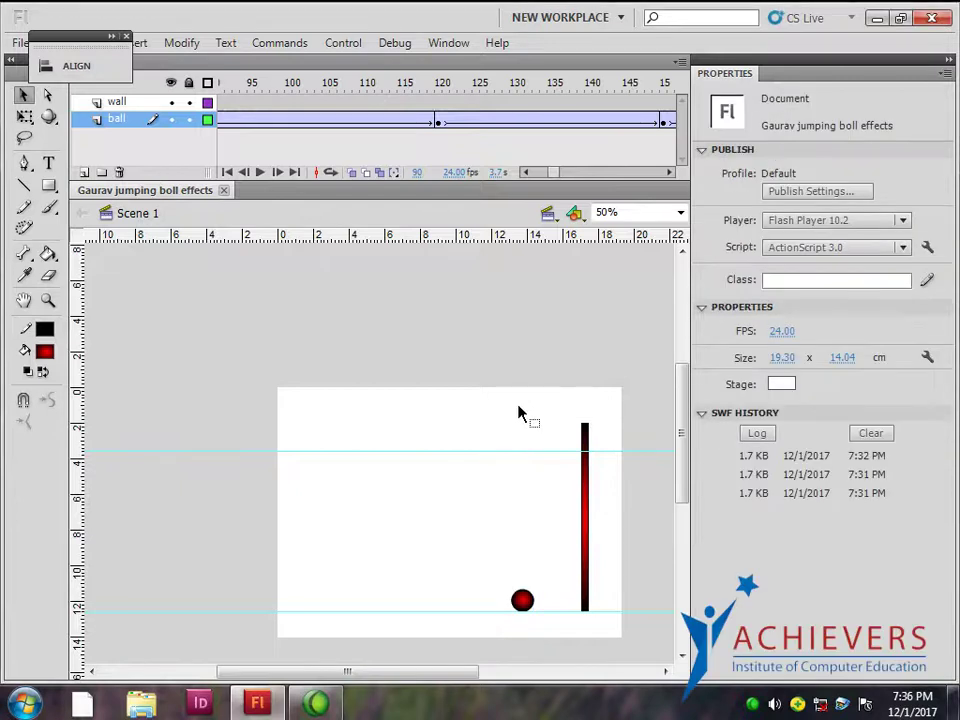
pyautogui.hotkey('ctrl', 'n')
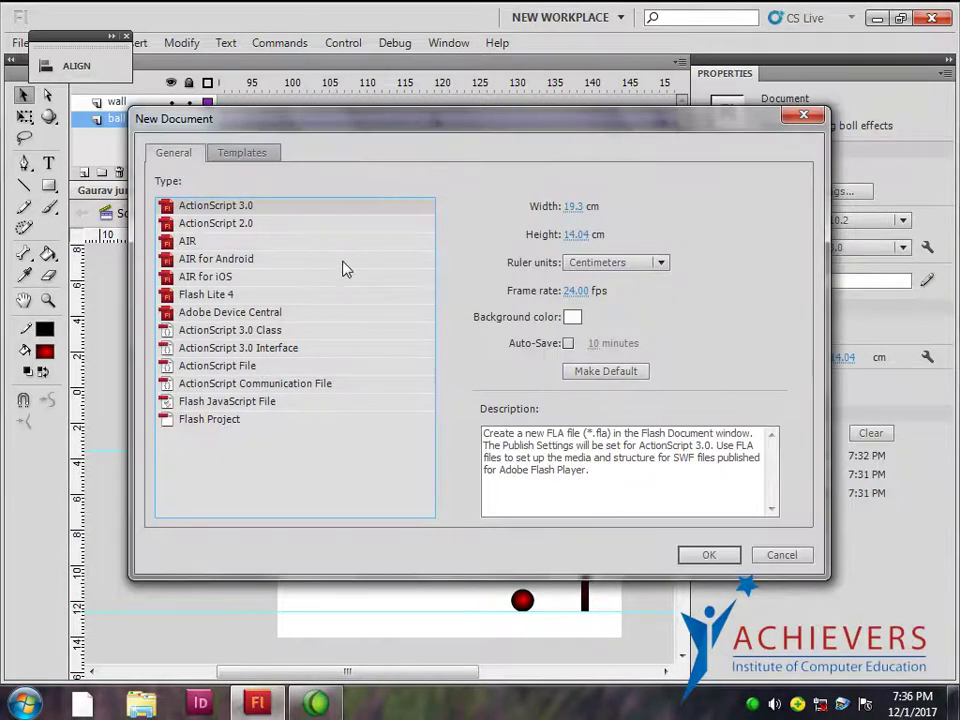
pyautogui.click(681, 548)
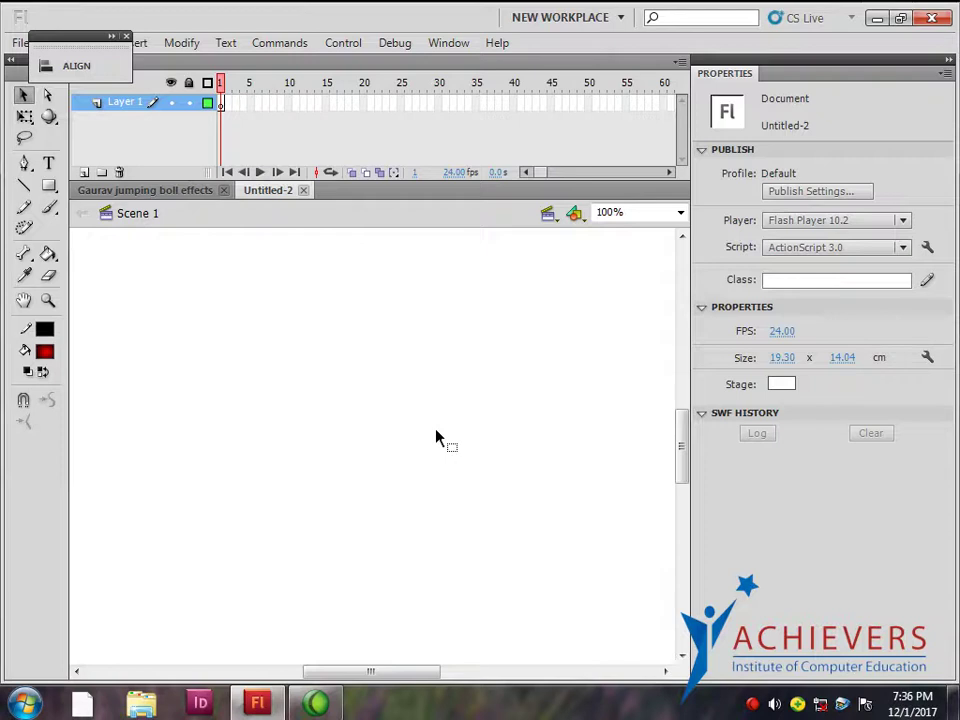
pyautogui.hotkey('ctrl', '-')
pyautogui.moveTo(360, 429); pyautogui.dragTo(364, 411)
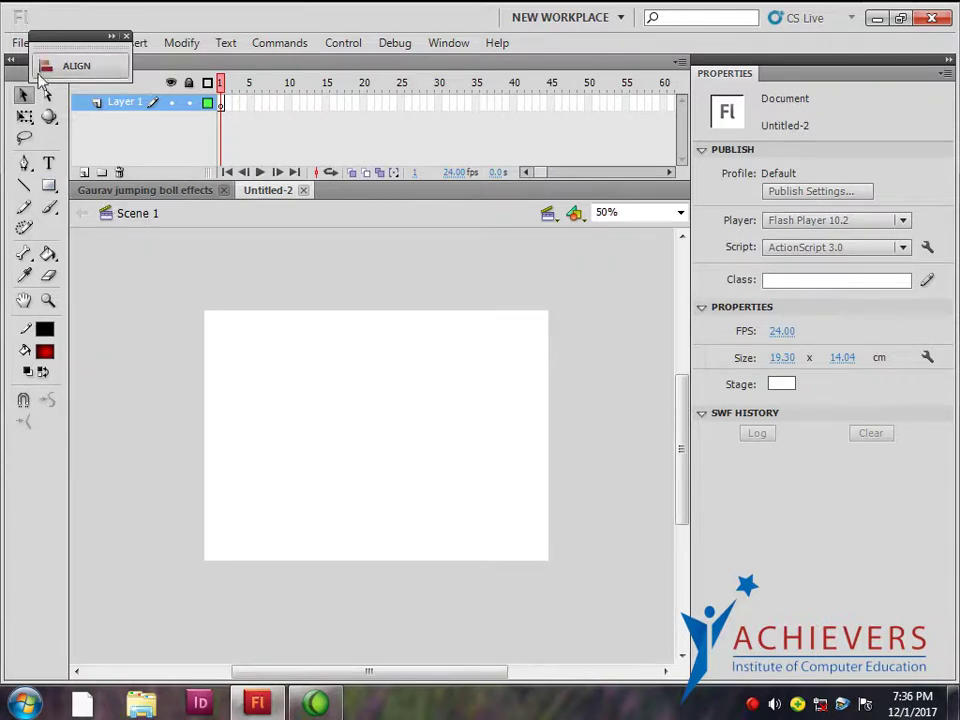
pyautogui.click(126, 36)
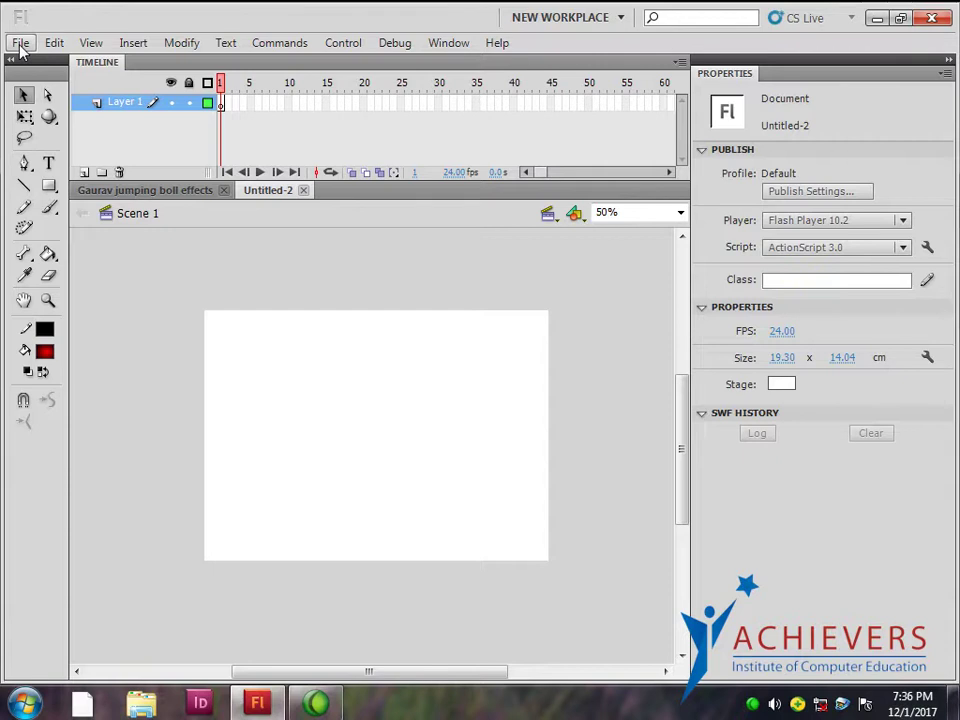
# Start importing a file to the stage and browse to the wallpaper folder on drive D
pyautogui.click(20, 43)
pyautogui.moveTo(66, 336)
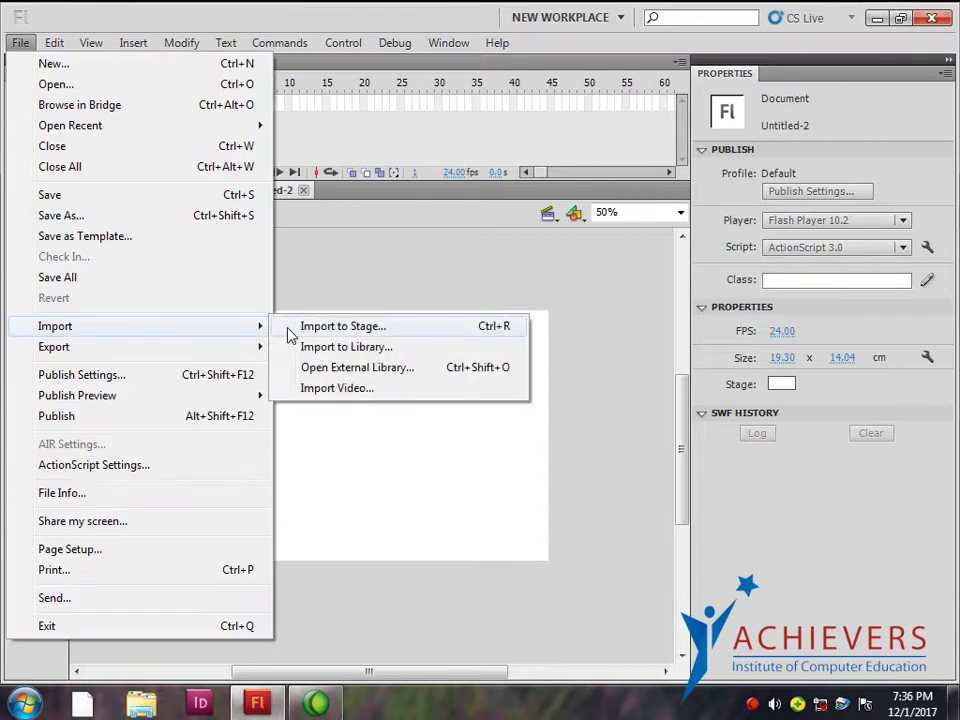
pyautogui.click(355, 328)
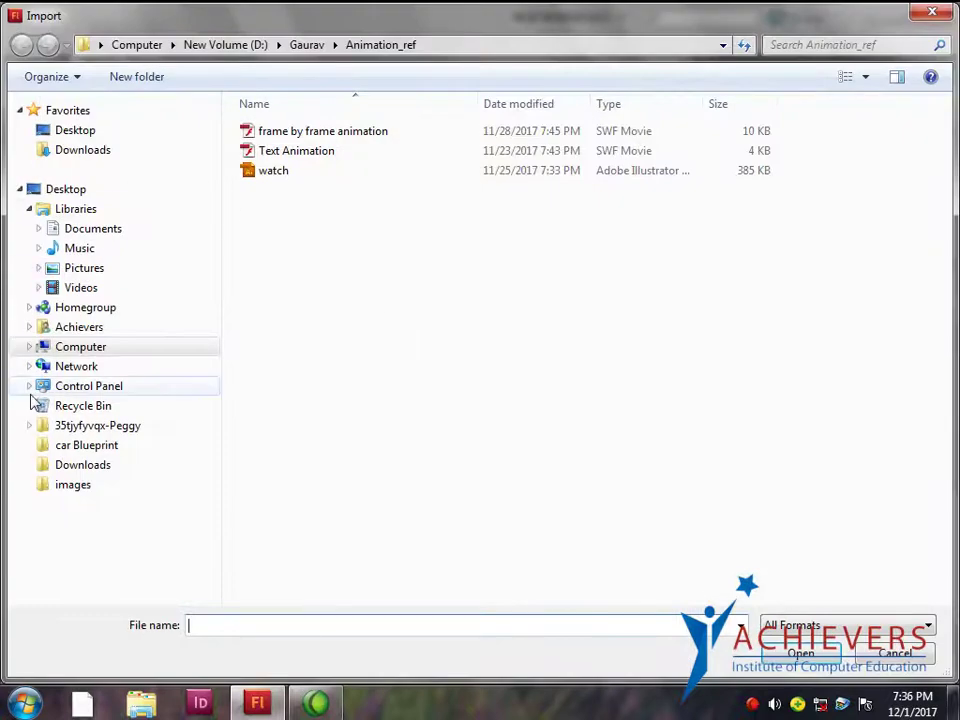
pyautogui.click(74, 348)
pyautogui.doubleClick(590, 157)
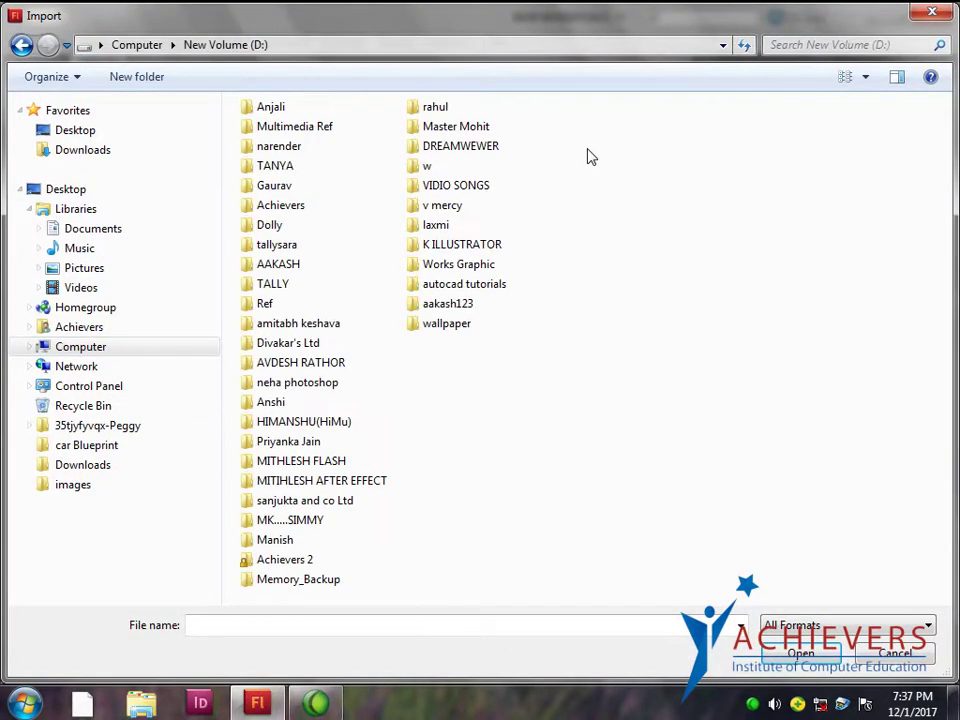
pyautogui.write('wa')
pyautogui.press('Return')
pyautogui.press('a')
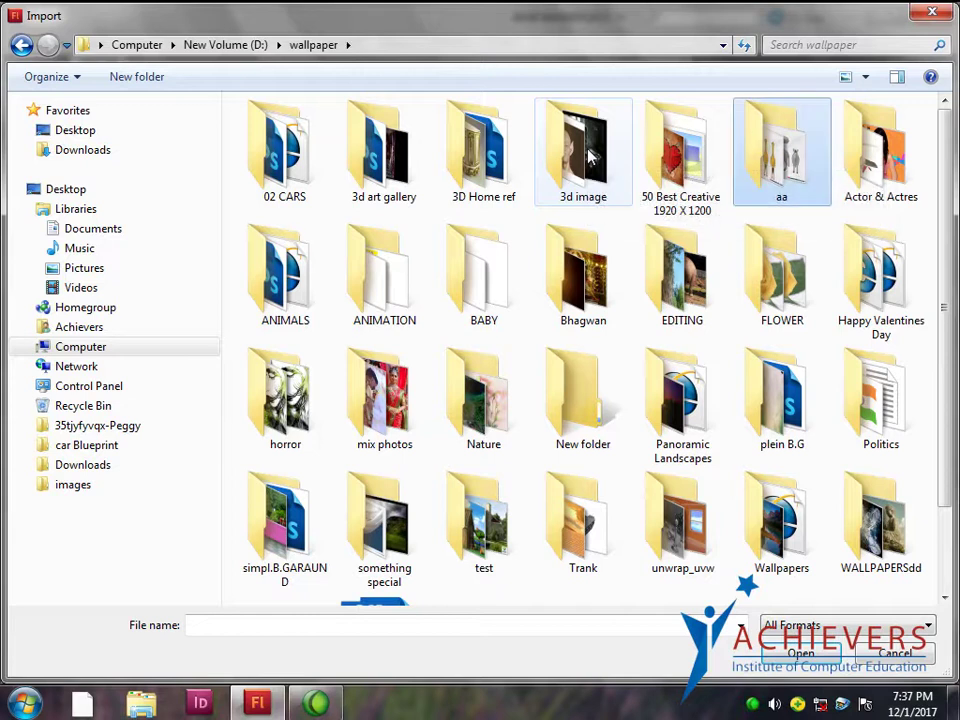
pyautogui.doubleClick(755, 175)
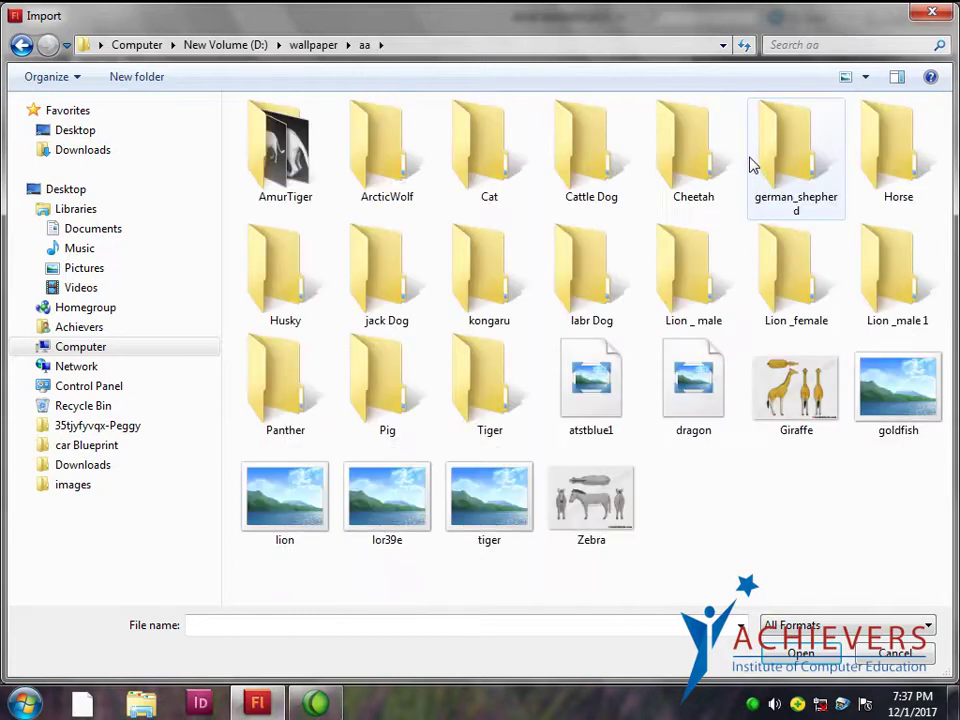
pyautogui.press('BackSpace')
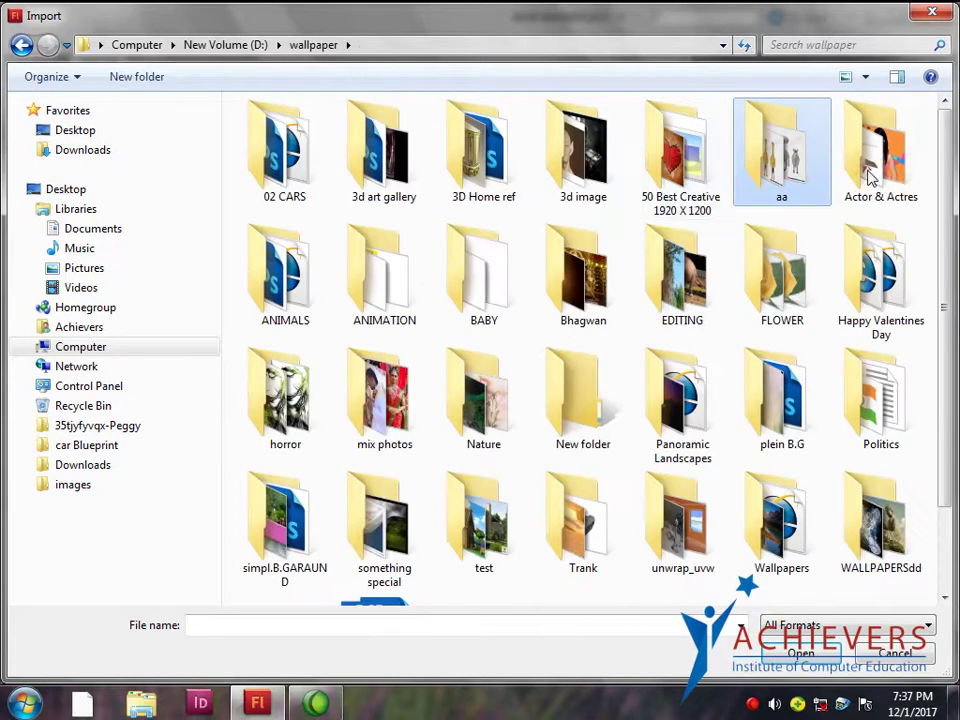
# Import the kitten image 800x600_009 from the ANIMALS folder and move it so that it covers the stage
pyautogui.doubleClick(300, 275)
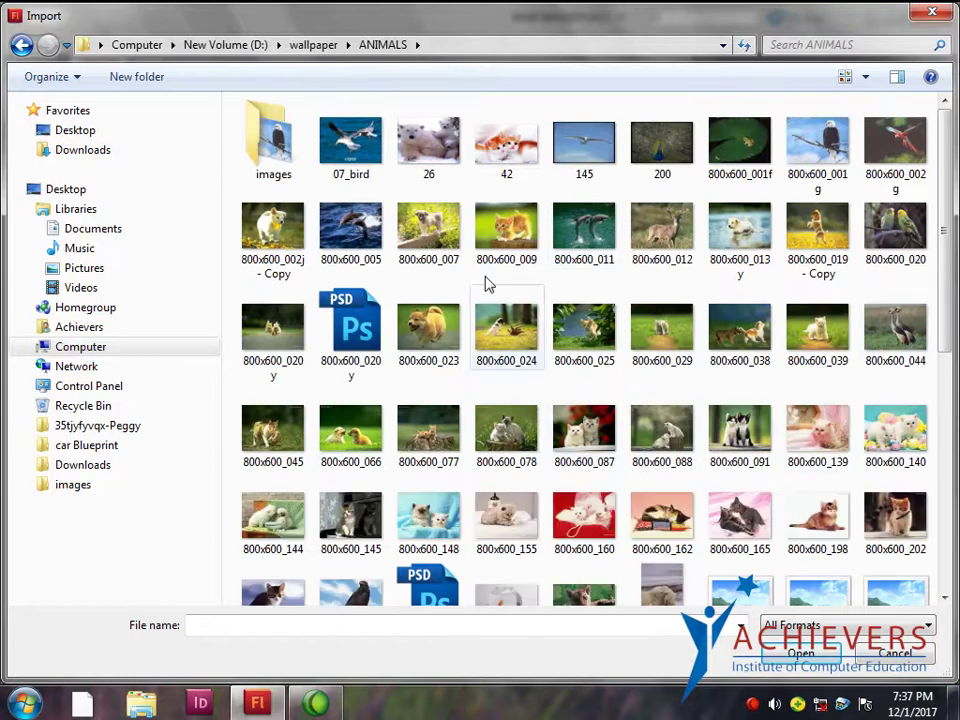
pyautogui.click(505, 230)
pyautogui.doubleClick(505, 230)
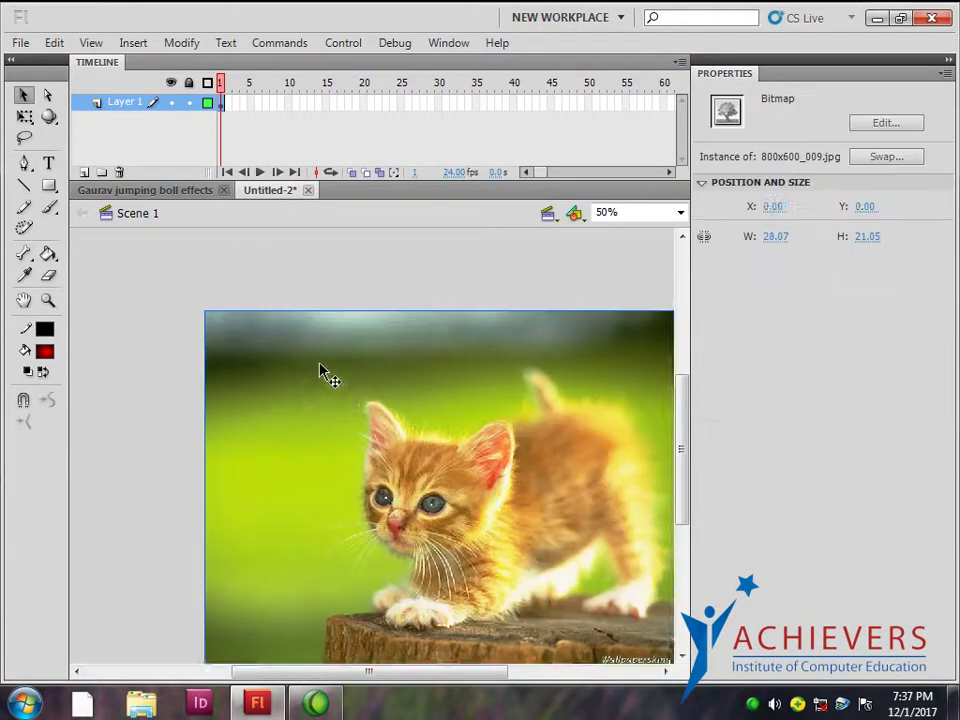
pyautogui.moveTo(332, 375); pyautogui.dragTo(246, 338)
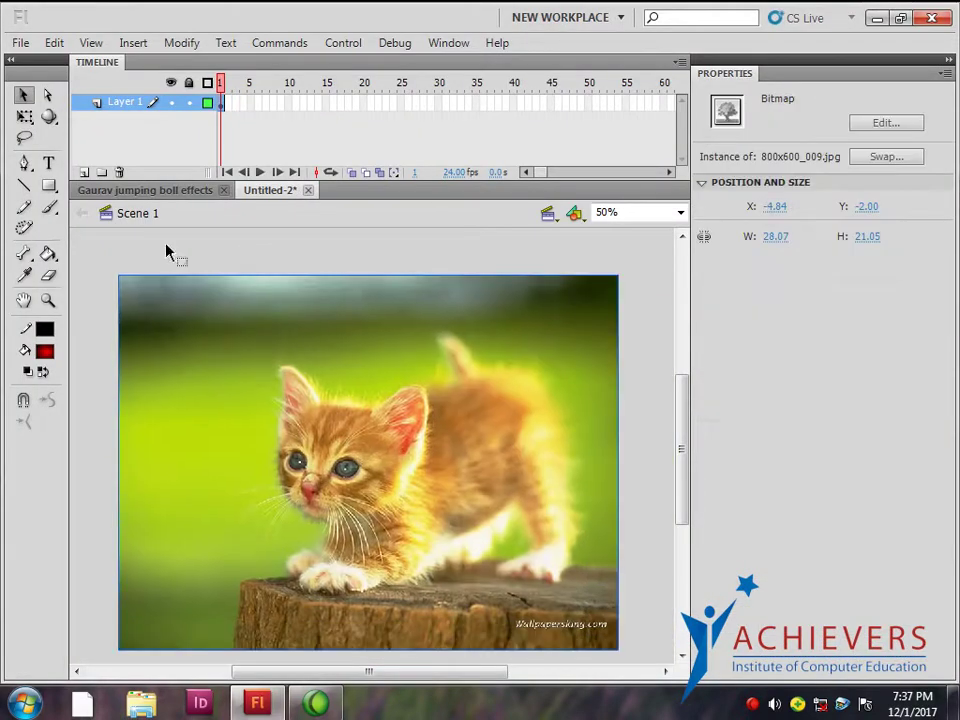
# Change the document's ruler units from centimetres to pixels in the document settings
pyautogui.click(628, 369)
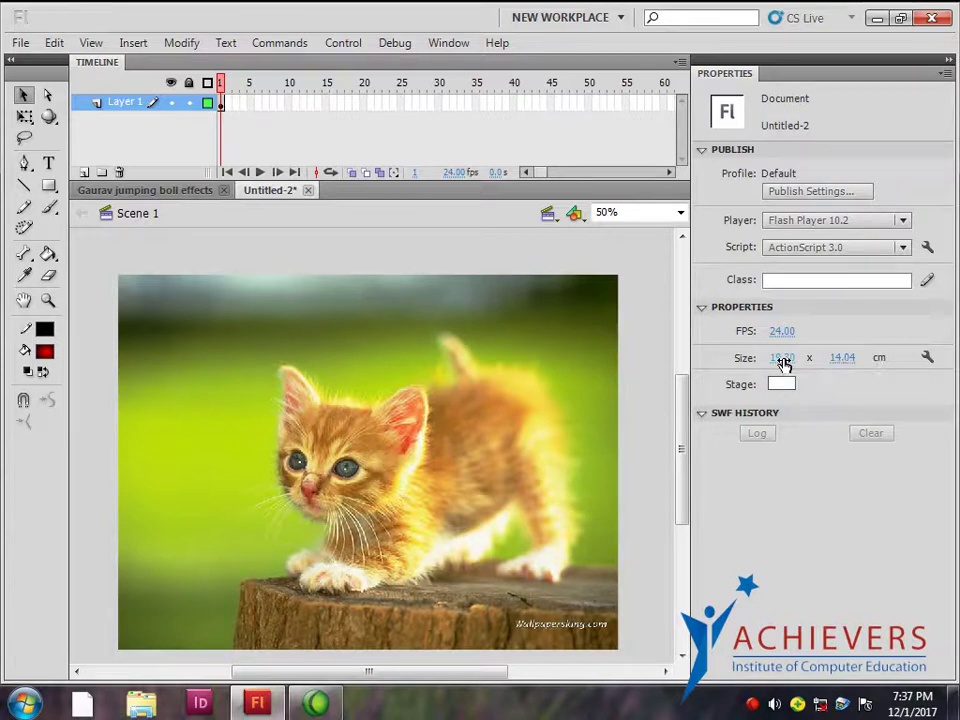
pyautogui.hotkey('ctrl', 'j')
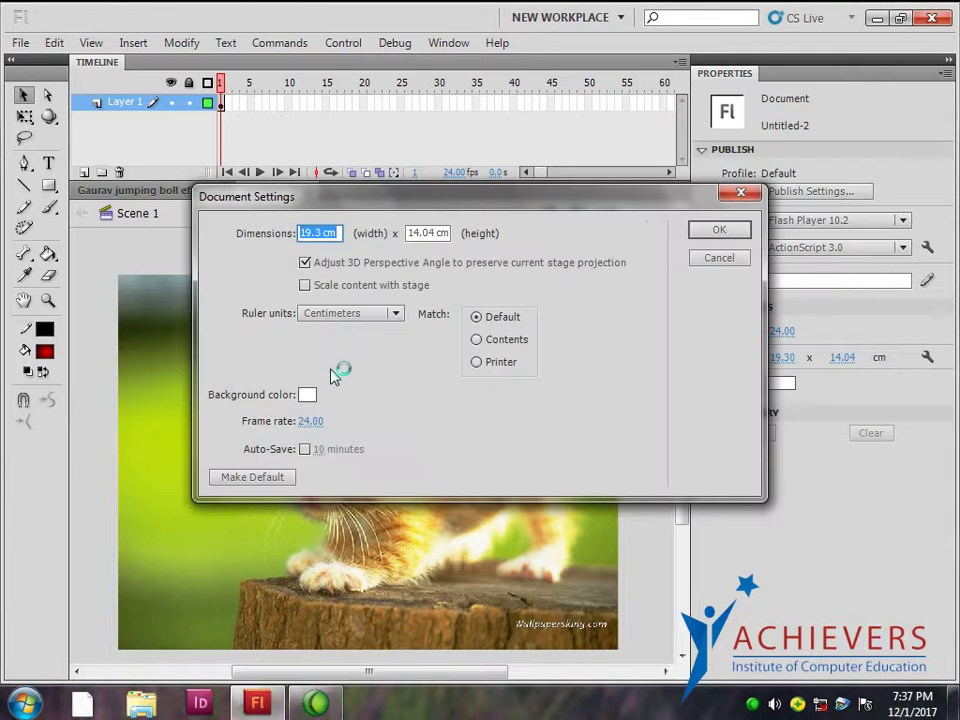
pyautogui.click(340, 316)
pyautogui.click(343, 439)
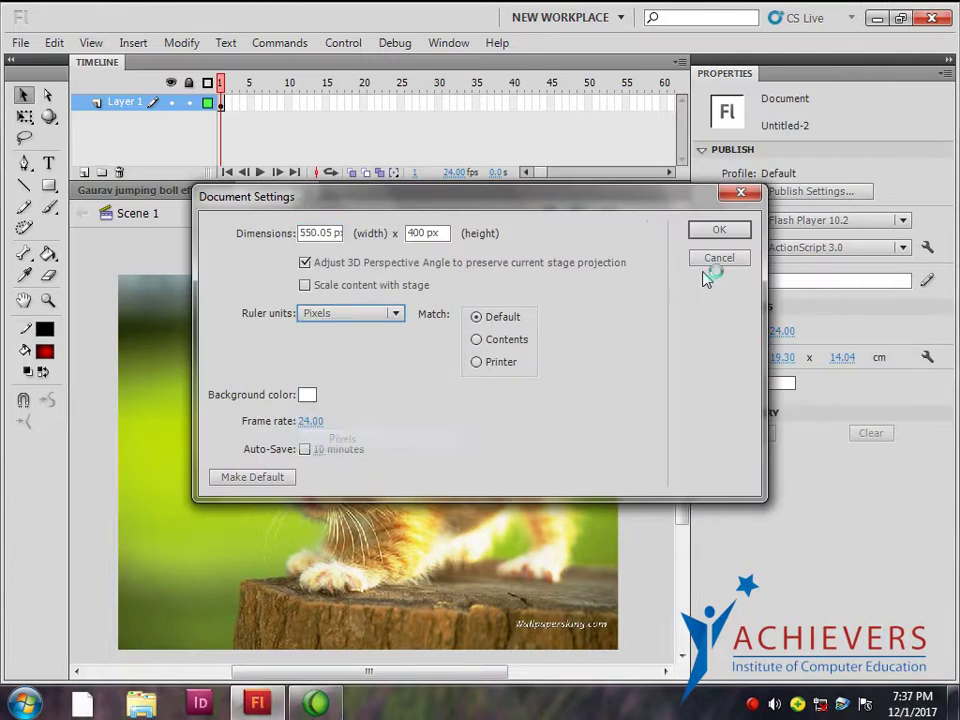
pyautogui.click(715, 229)
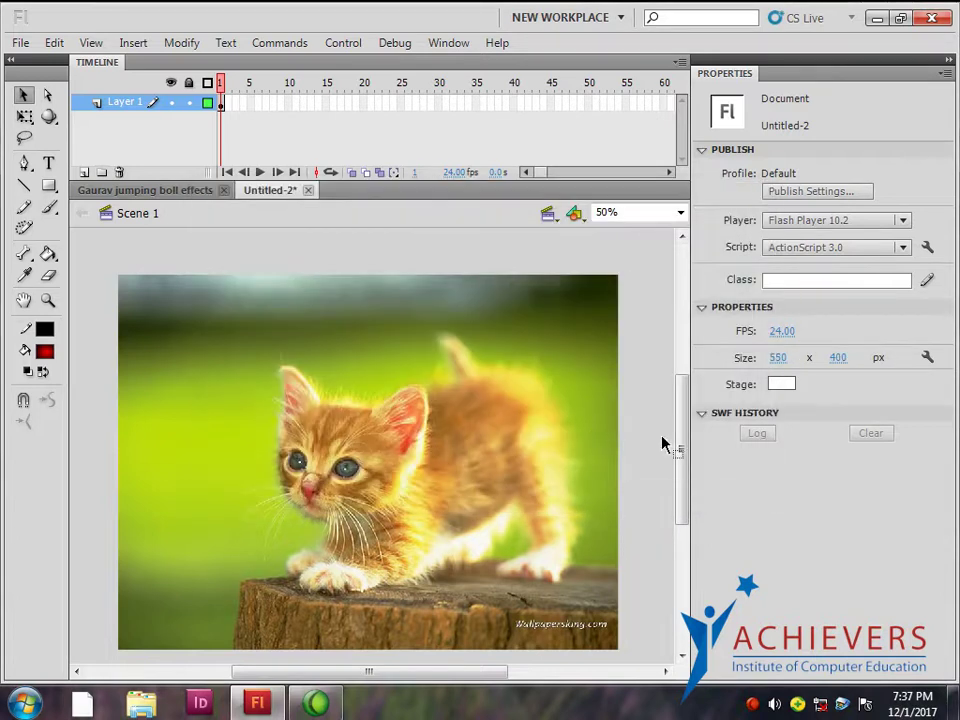
# Scale the kitten image proportionally to a width of 400 px and place it inside the stage at about X 85.5, Y 58.5
pyautogui.click(551, 424)
pyautogui.click(768, 238)
pyautogui.write('550')
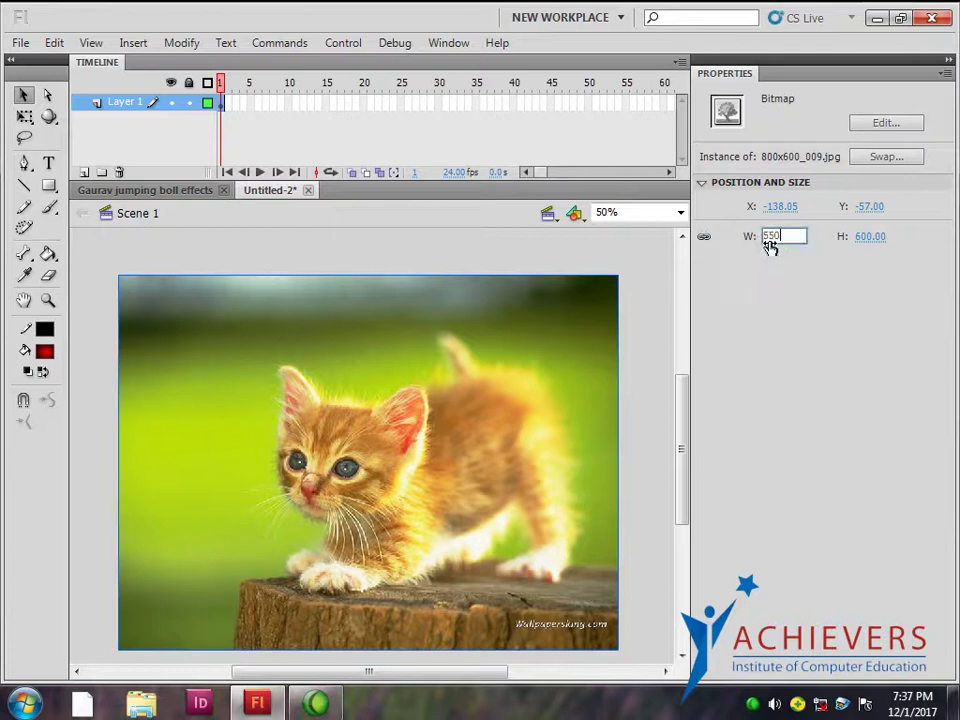
pyautogui.press('Return')
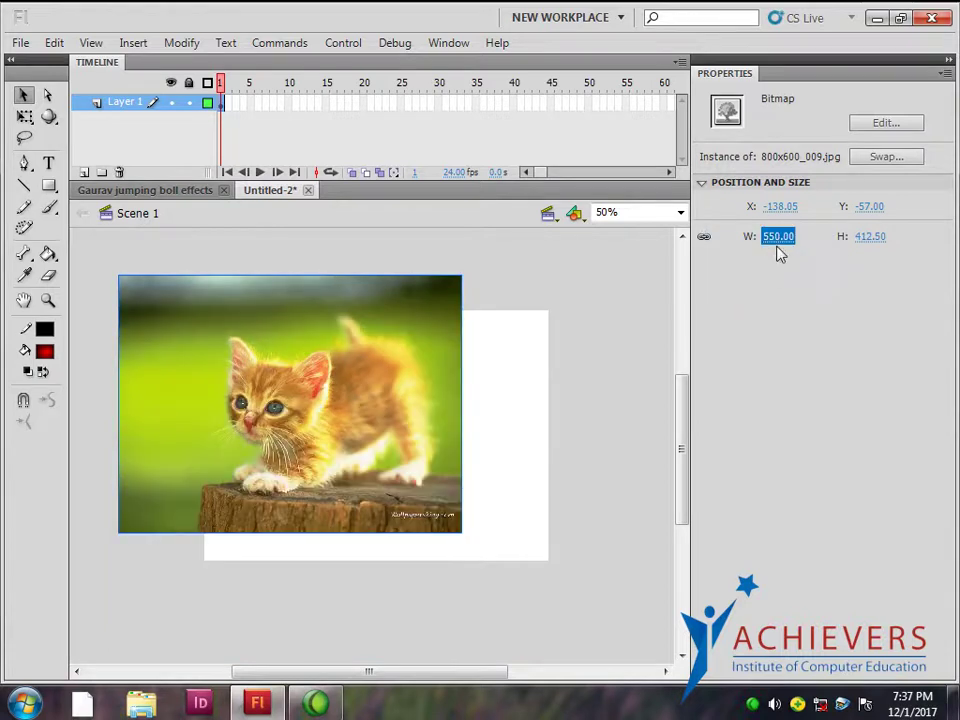
pyautogui.write('400')
pyautogui.press('Return')
pyautogui.moveTo(218, 437); pyautogui.dragTo(358, 511)
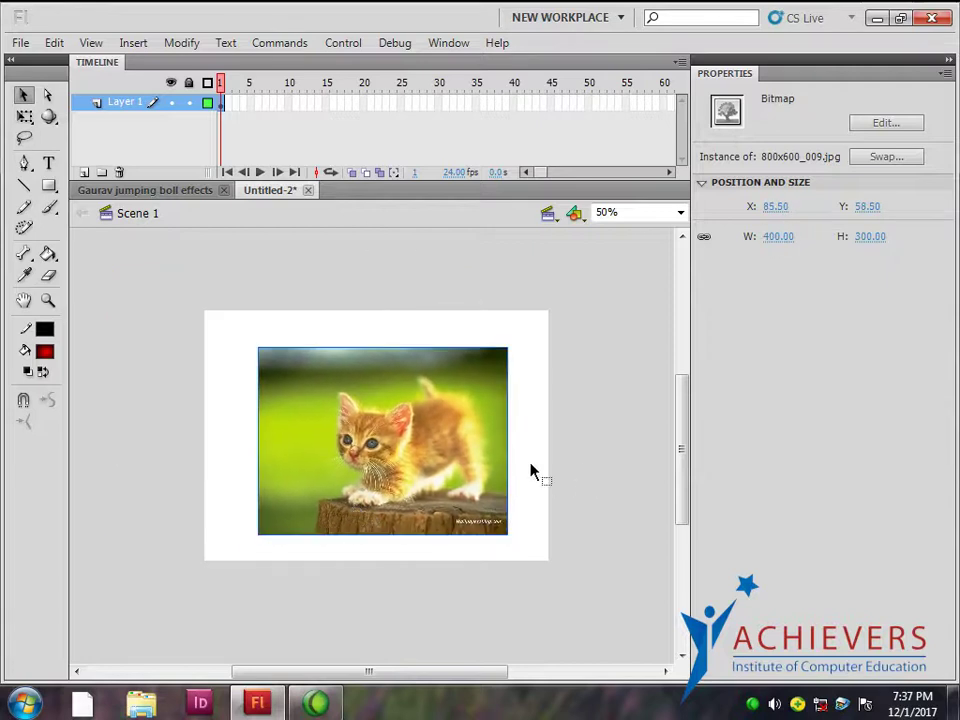
pyautogui.scroll(3, 510, 490)
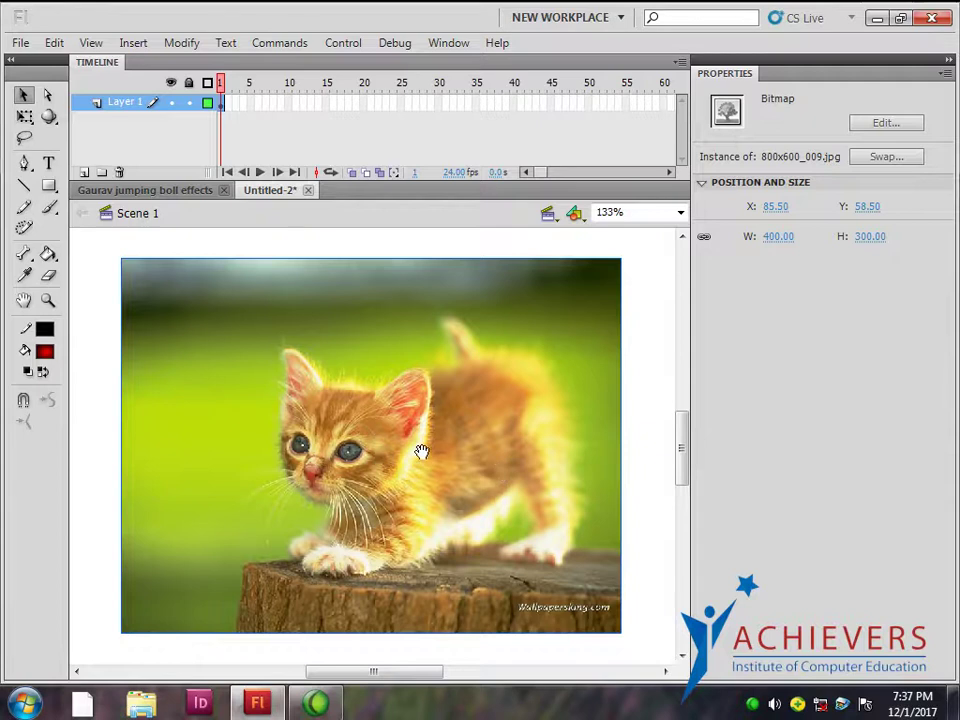
pyautogui.click(657, 430)
pyautogui.click(542, 461)
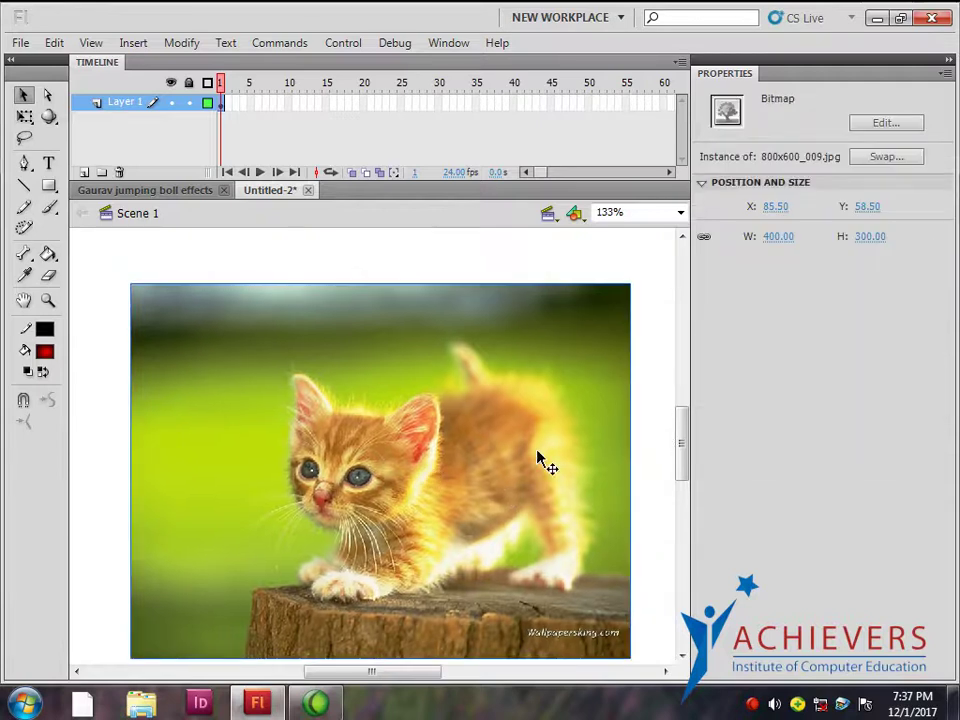
pyautogui.scroll(-2, 510, 478)
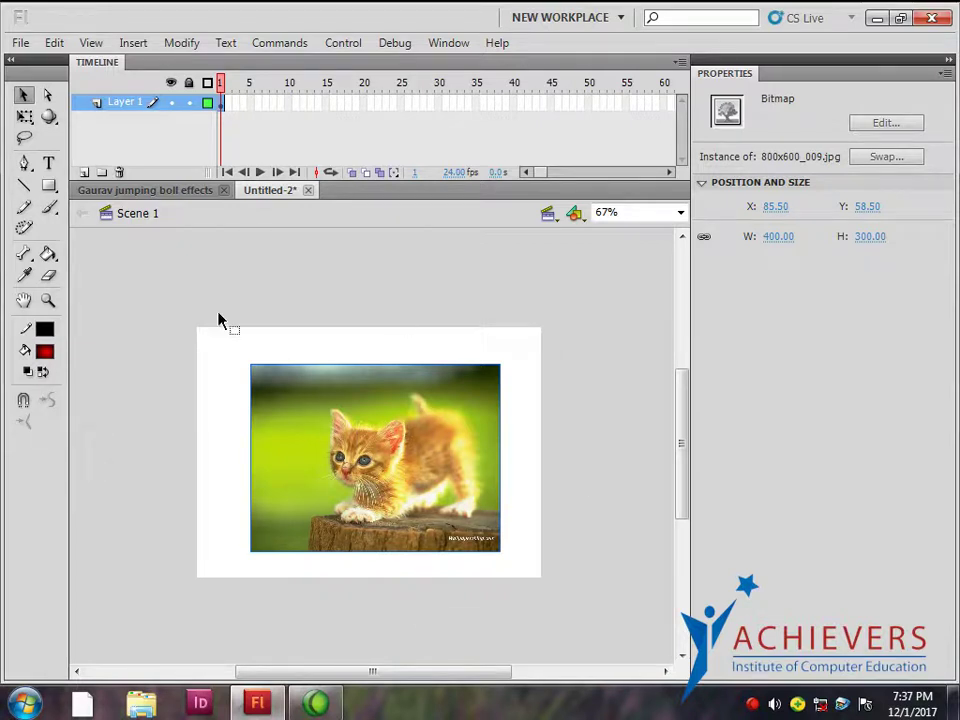
# Nudge the kitten image to about X 81, Y 55.5 and break the bitmap apart into a shape
pyautogui.click(50, 257)
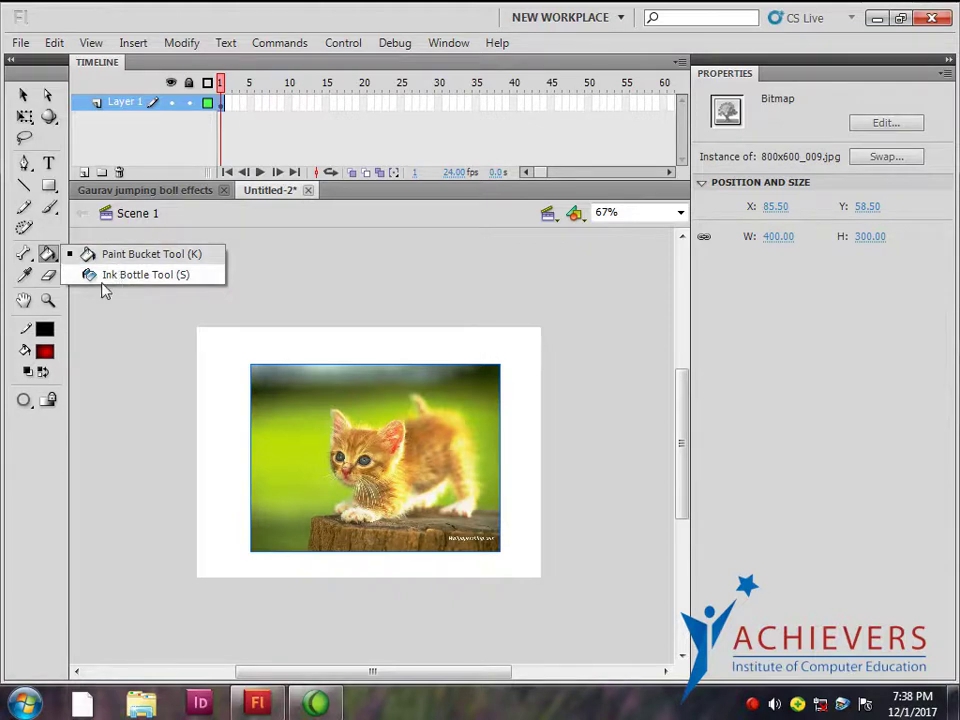
pyautogui.press('v')
pyautogui.moveTo(324, 415); pyautogui.dragTo(322, 414)
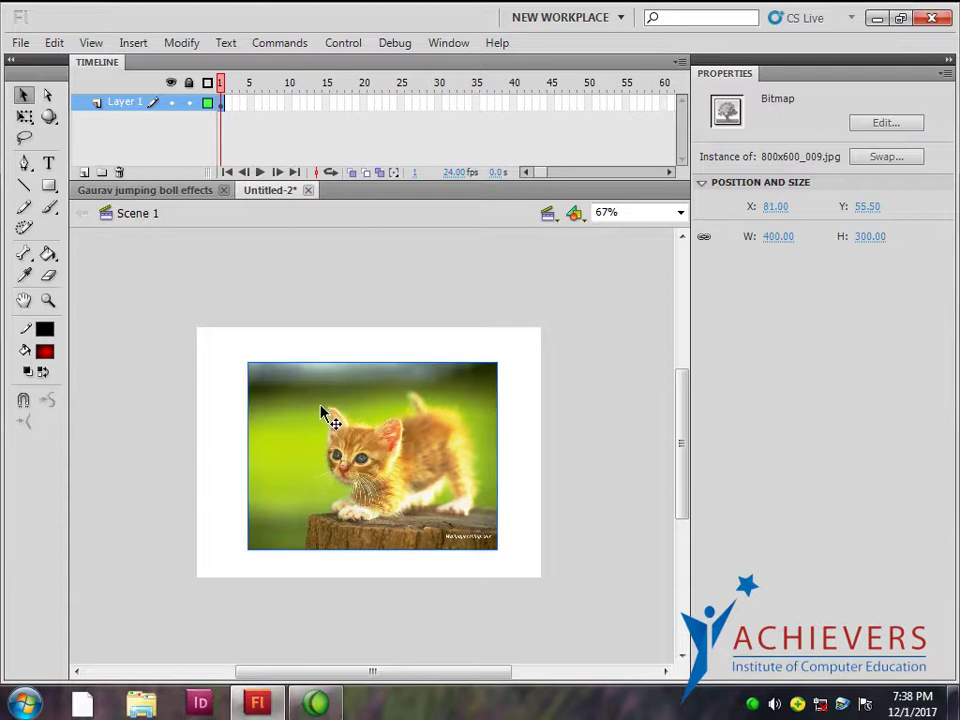
pyautogui.hotkey('ctrl', 'b')
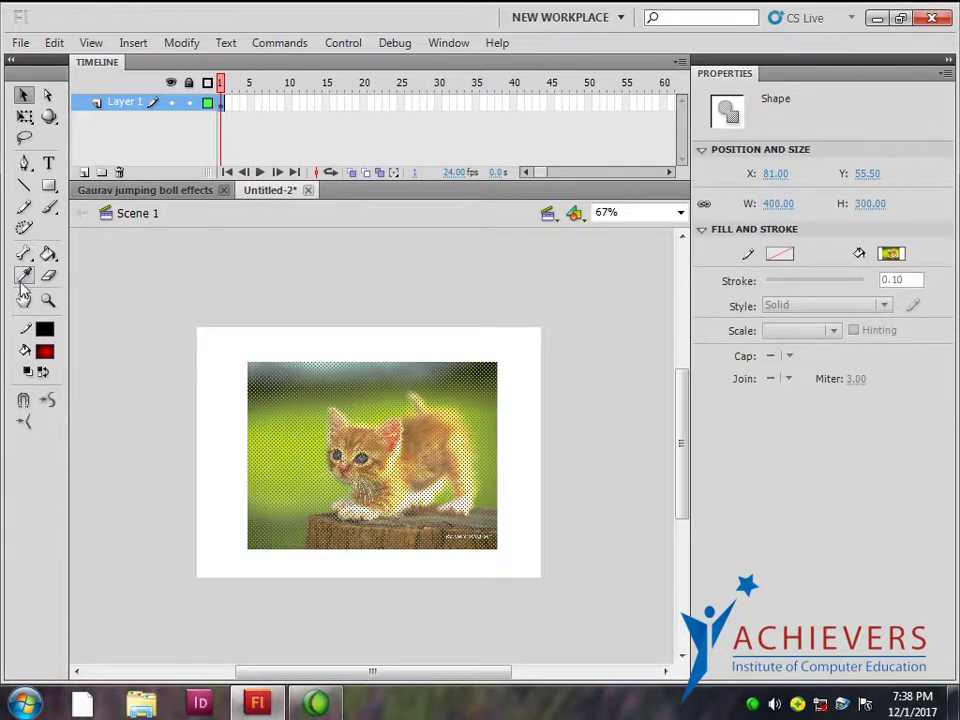
# Deselect the broken-apart kitten shape and activate the Ink Bottle tool
pyautogui.click(48, 253)
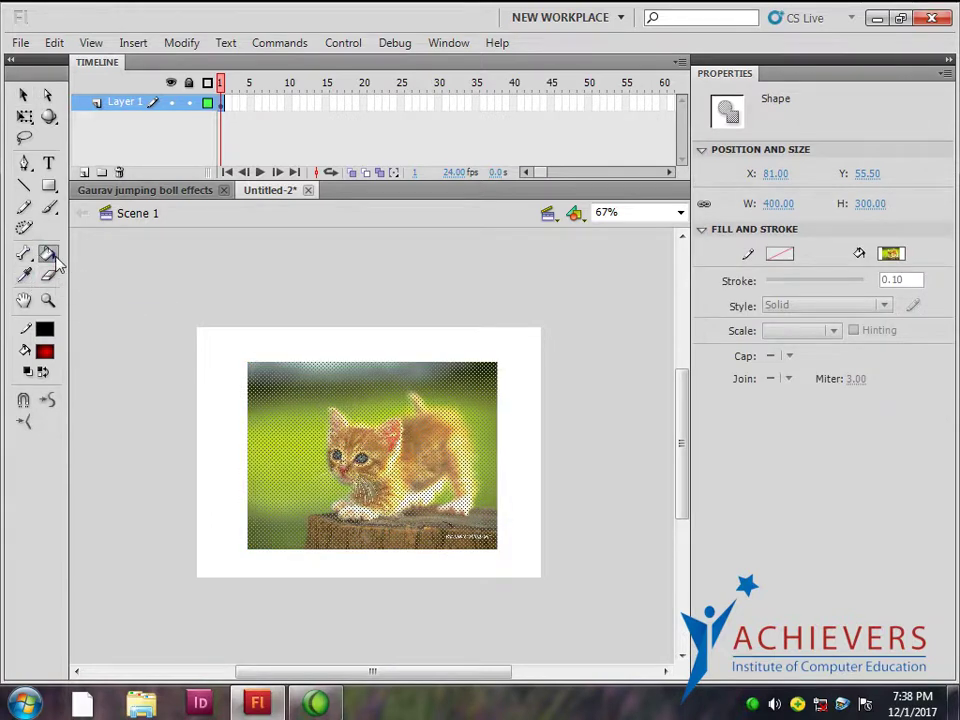
pyautogui.click(122, 289)
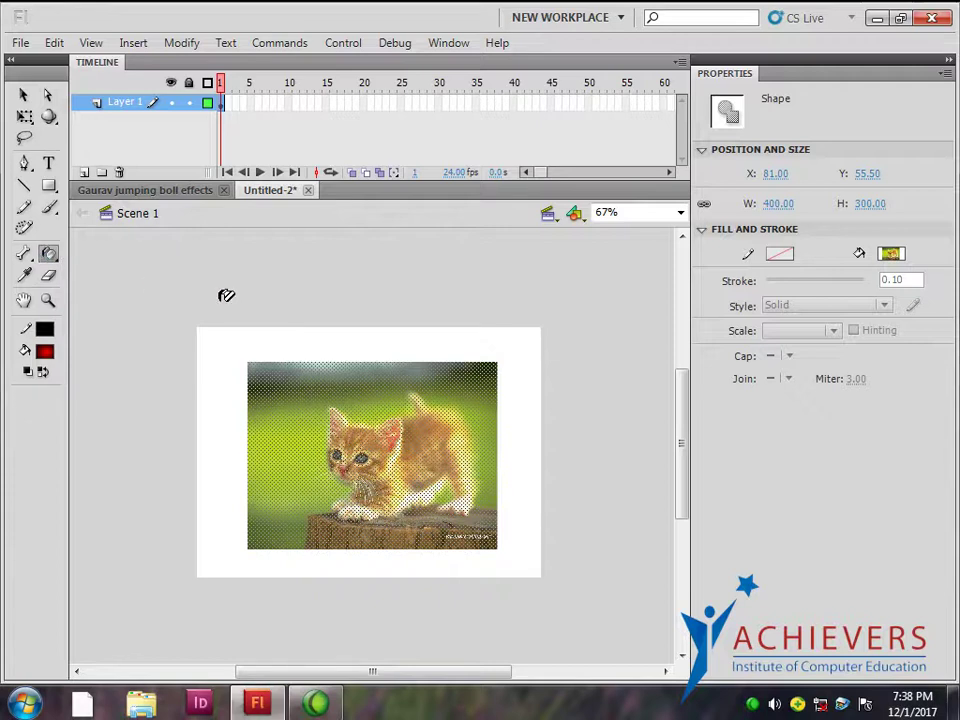
pyautogui.click(23, 94)
pyautogui.click(180, 262)
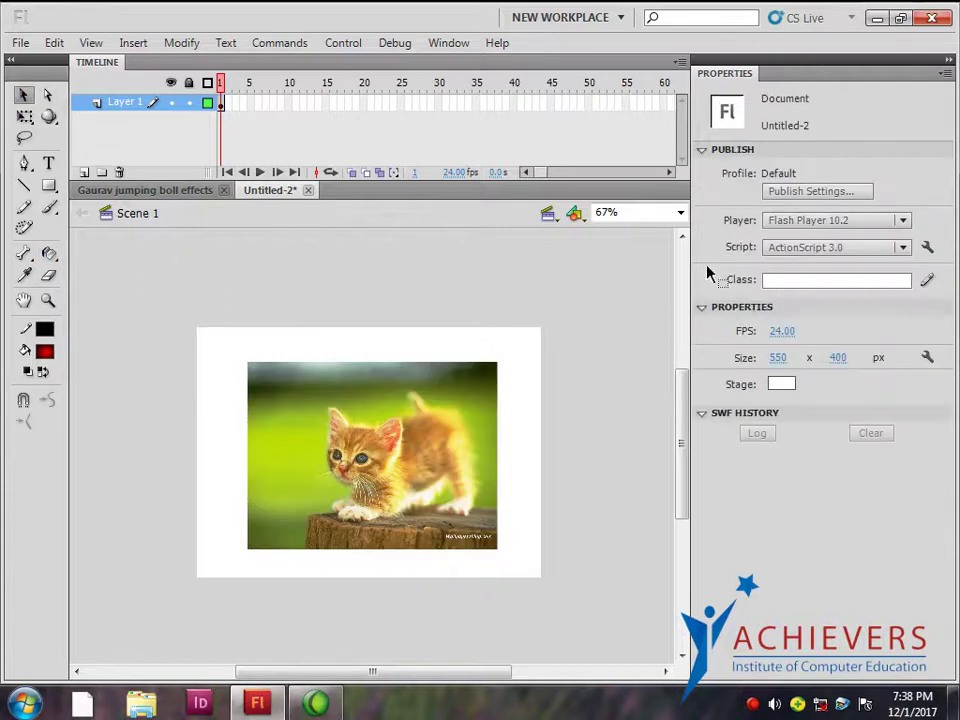
pyautogui.click(49, 255)
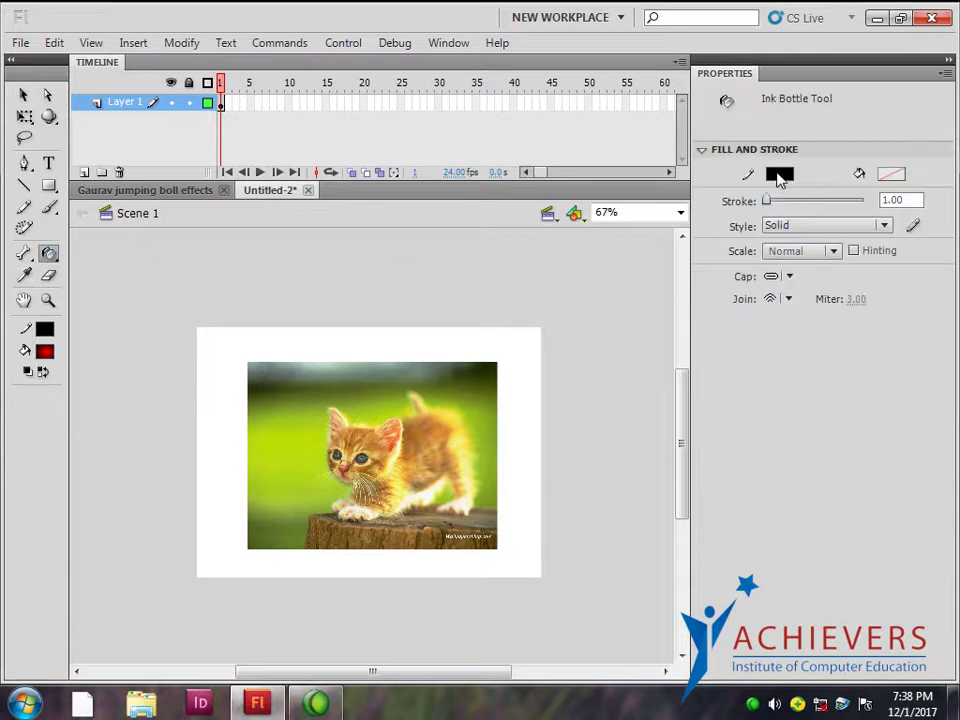
# Mix a custom golden-yellow stroke colour starting from light orange #FFCC66 and outline the kitten image with it
pyautogui.click(780, 172)
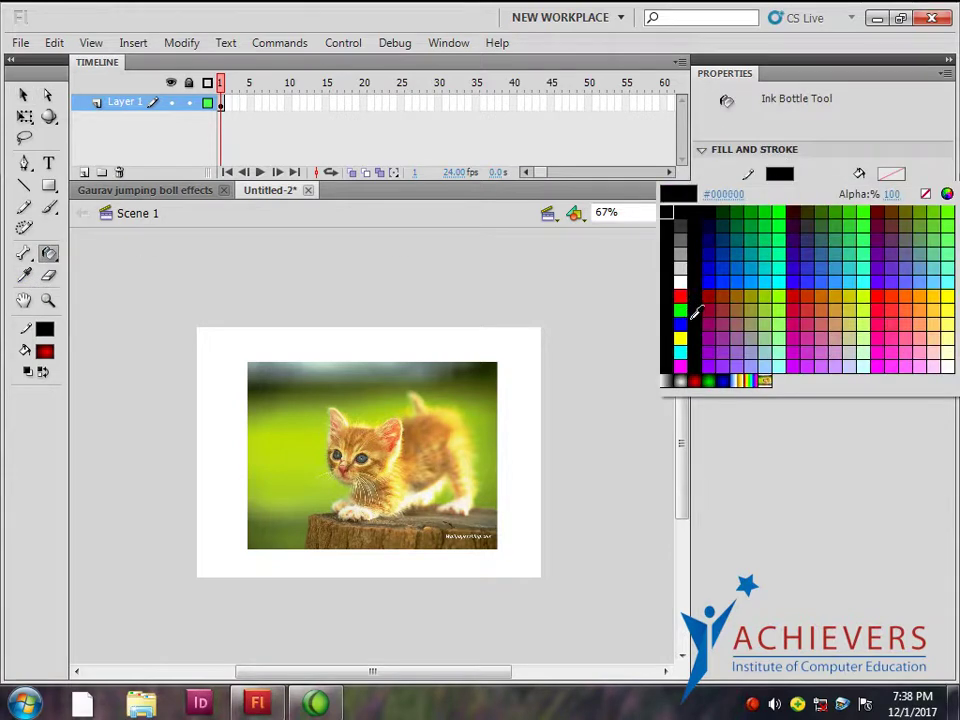
pyautogui.click(940, 318)
pyautogui.click(779, 175)
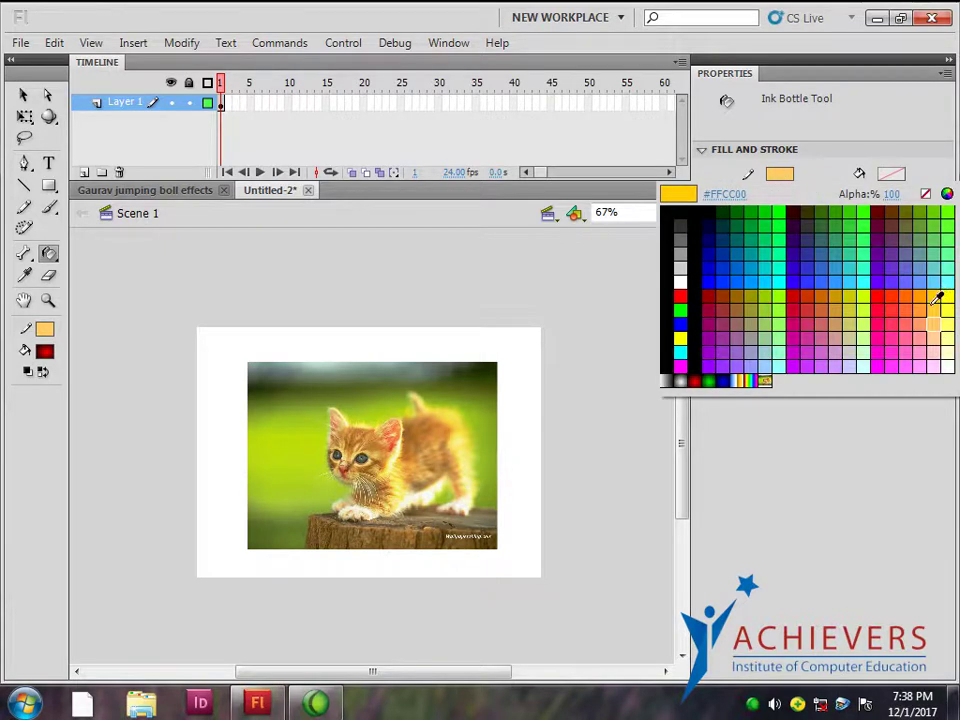
pyautogui.click(947, 193)
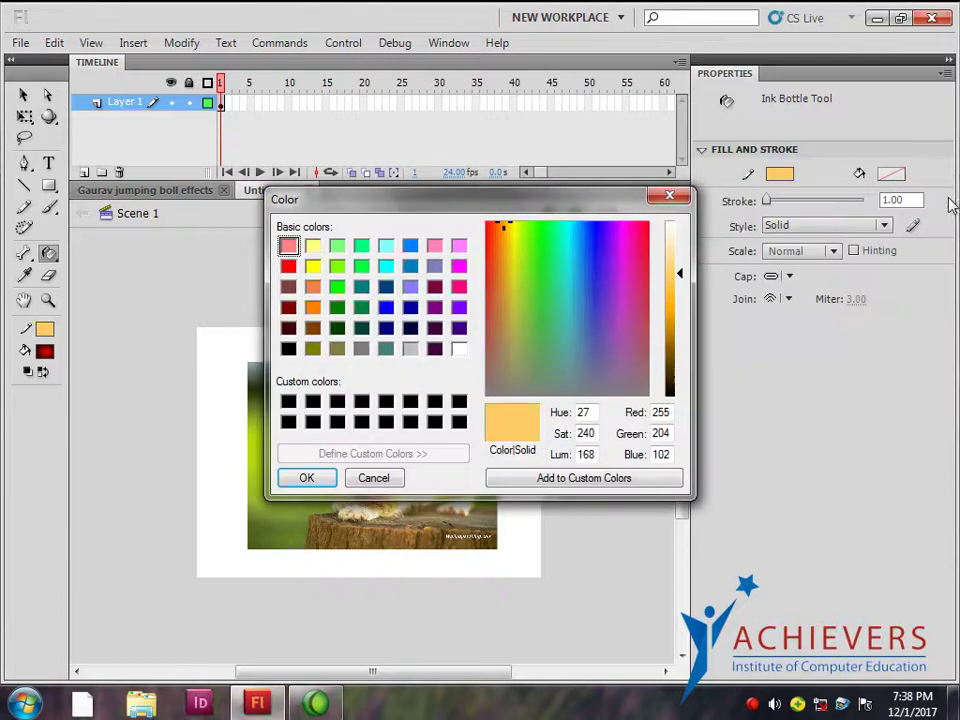
pyautogui.moveTo(501, 238); pyautogui.dragTo(506, 231)
pyautogui.moveTo(683, 276)
pyautogui.mouseDown()
pyautogui.moveTo(683, 266)
pyautogui.moveTo(682, 282)
pyautogui.mouseUp()
pyautogui.click(306, 478)
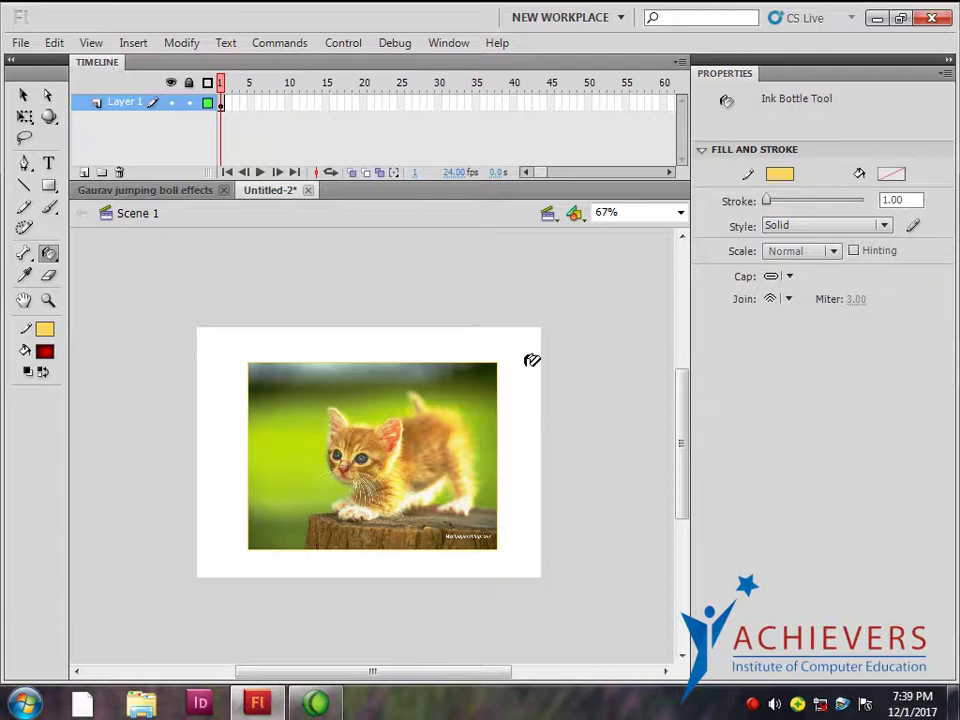
# Select the whole outline around the kitten image, thicken its stroke to about 41.35 and give it a miter join
pyautogui.click(24, 94)
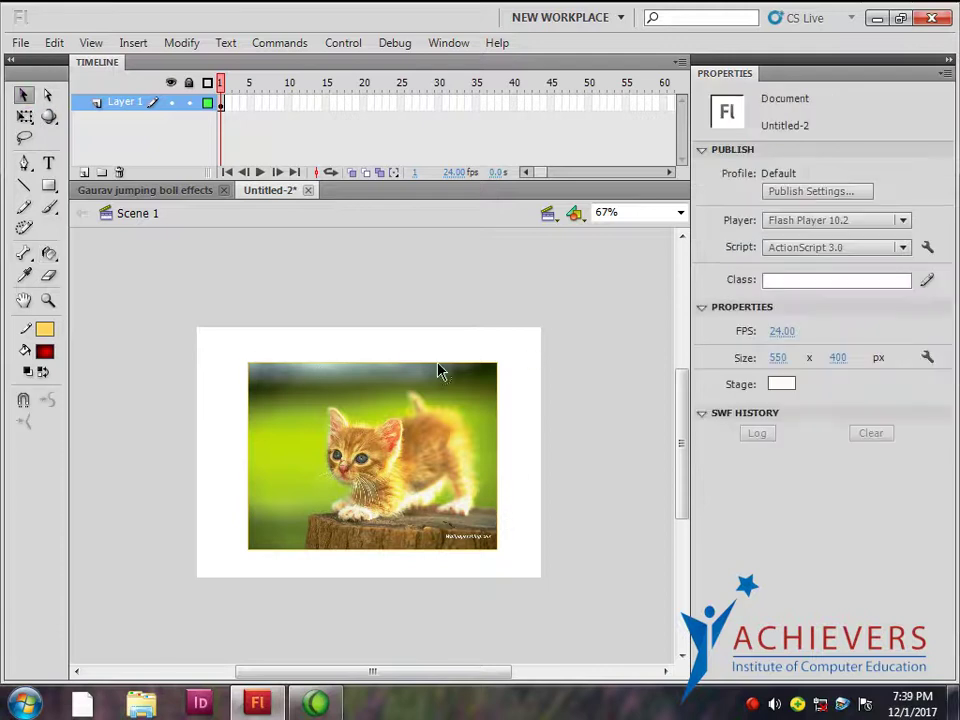
pyautogui.click(378, 370)
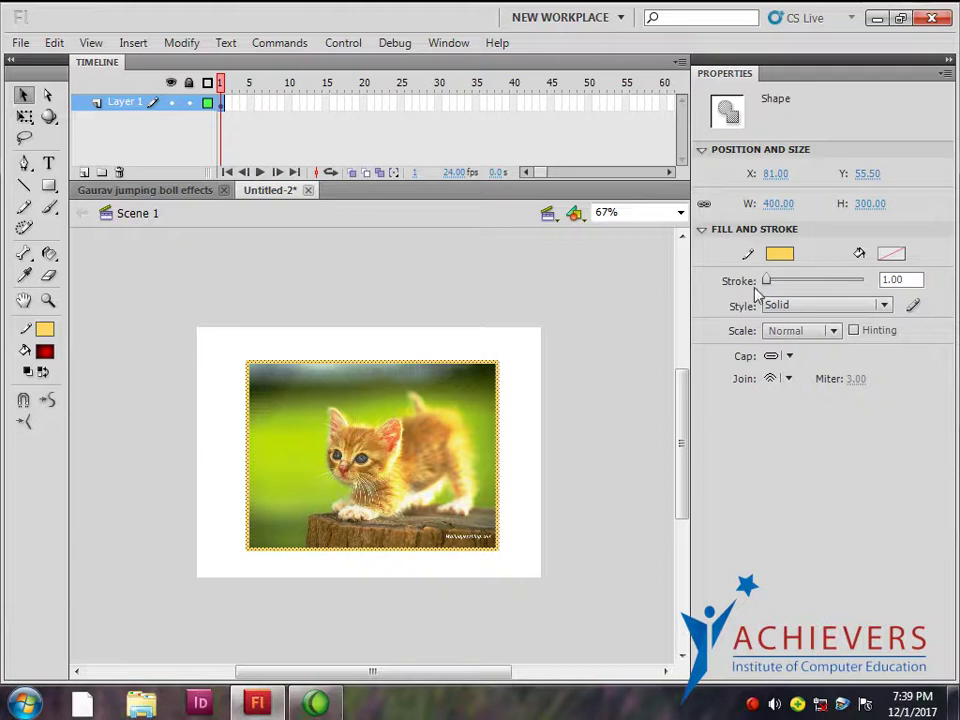
pyautogui.moveTo(767, 281); pyautogui.dragTo(793, 289)
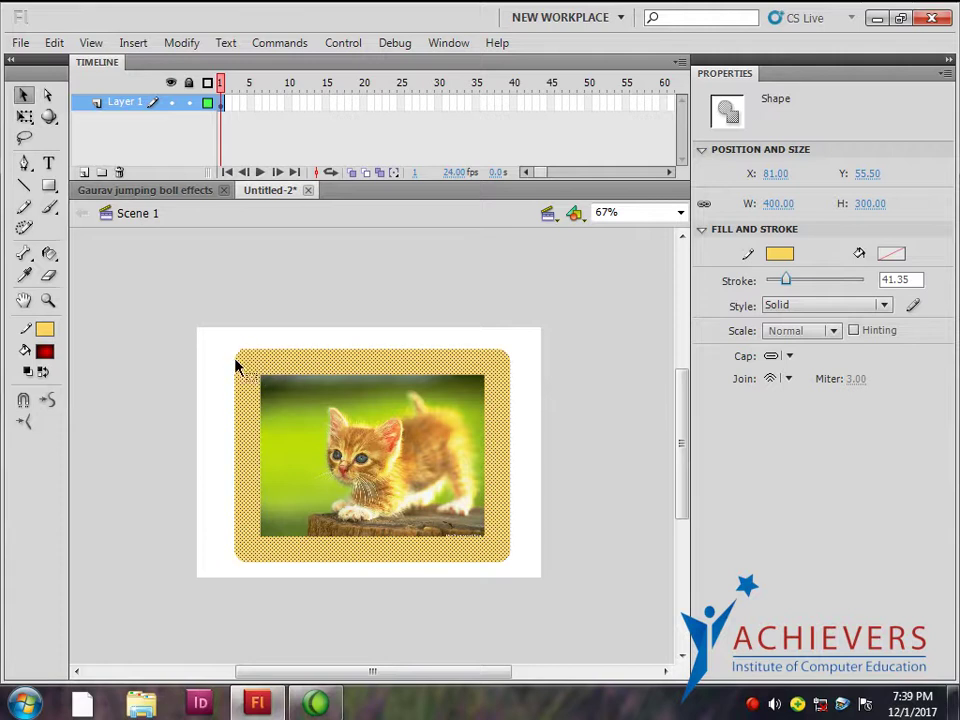
pyautogui.click(789, 380)
pyautogui.click(806, 400)
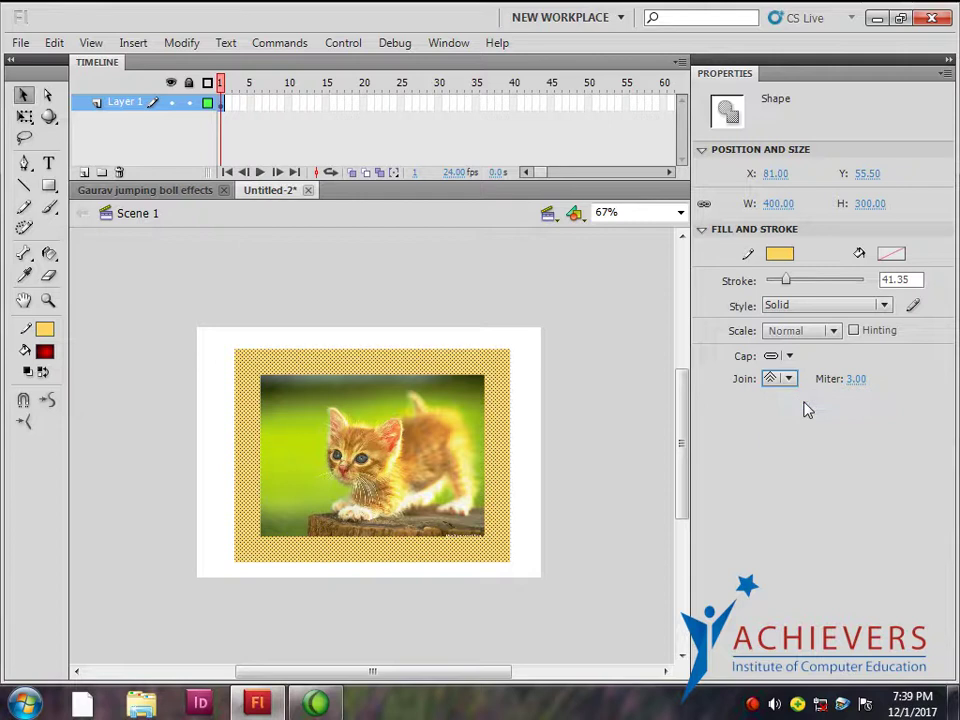
# Try another join style on the frame's corners and switch back to the miter join
pyautogui.click(789, 379)
pyautogui.click(803, 440)
pyautogui.click(789, 379)
pyautogui.click(802, 401)
# Set the frame's stroke thickness to 20 and deselect it
pyautogui.moveTo(784, 282); pyautogui.dragTo(776, 284)
pyautogui.press('Tab')
pyautogui.write('20')
pyautogui.press('Return')
pyautogui.click(533, 462)
pyautogui.hotkey('ctrl', '=')
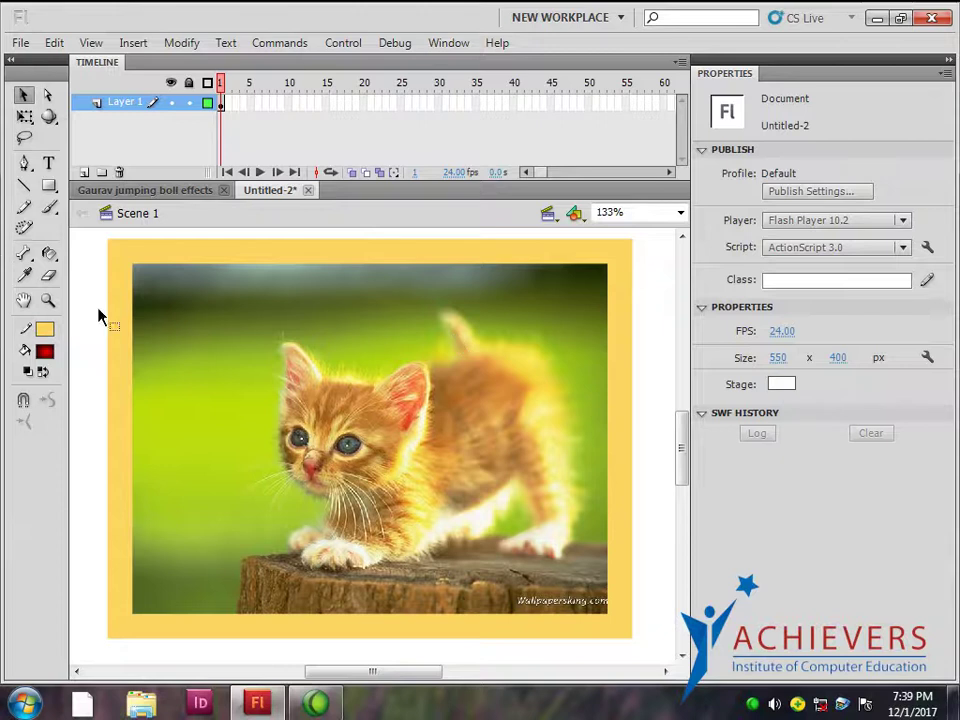
pyautogui.moveTo(433, 456); pyautogui.dragTo(424, 465)
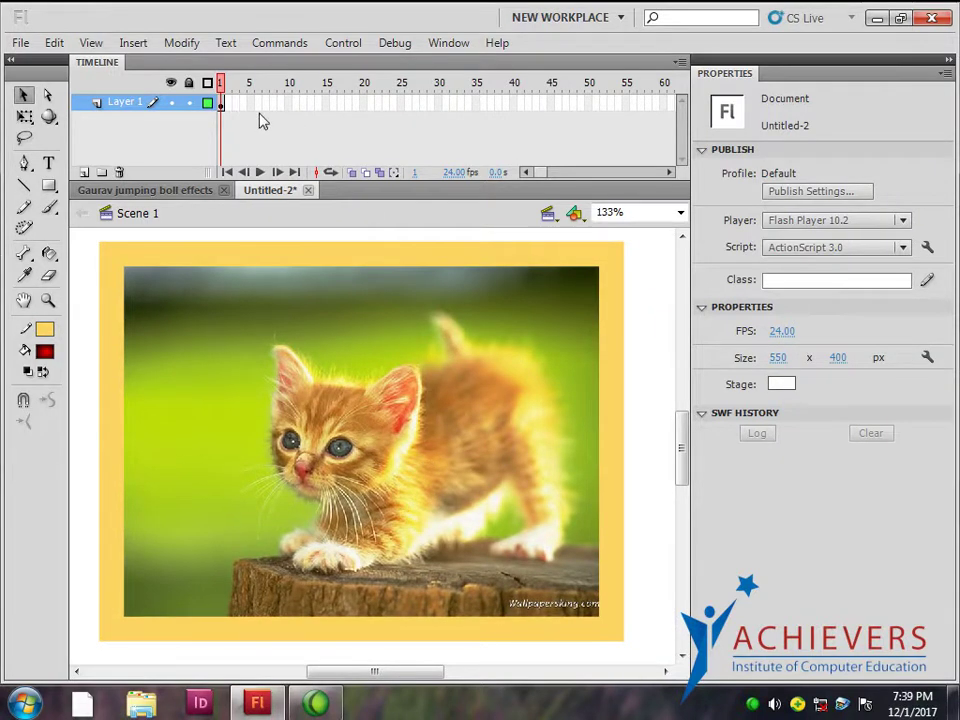
pyautogui.click(223, 104)
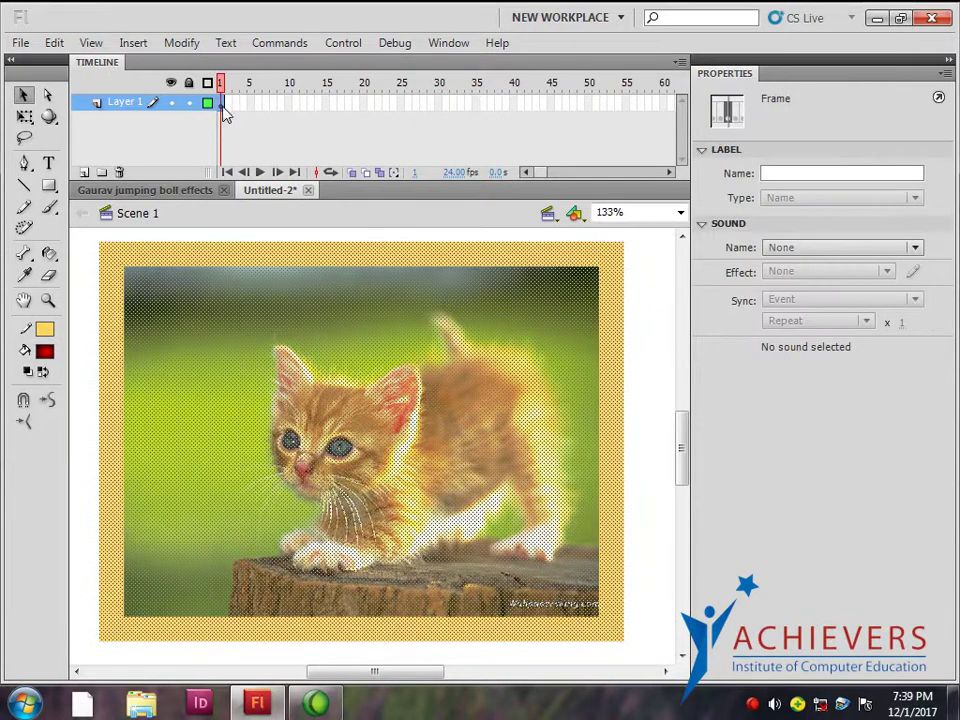
pyautogui.click(656, 422)
pyautogui.click(409, 257)
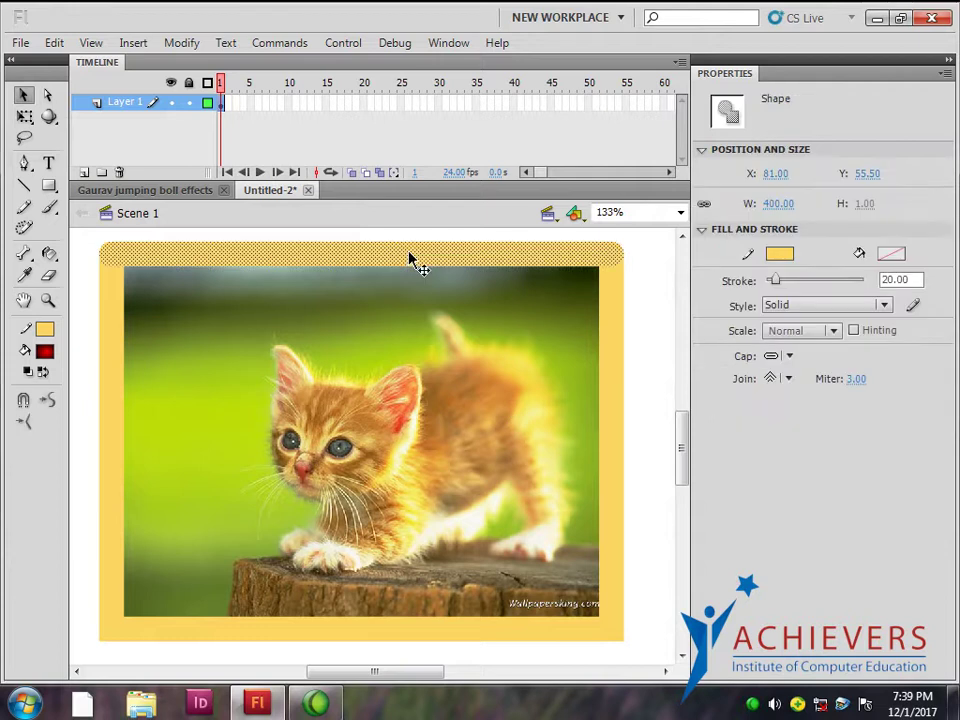
pyautogui.click(628, 368)
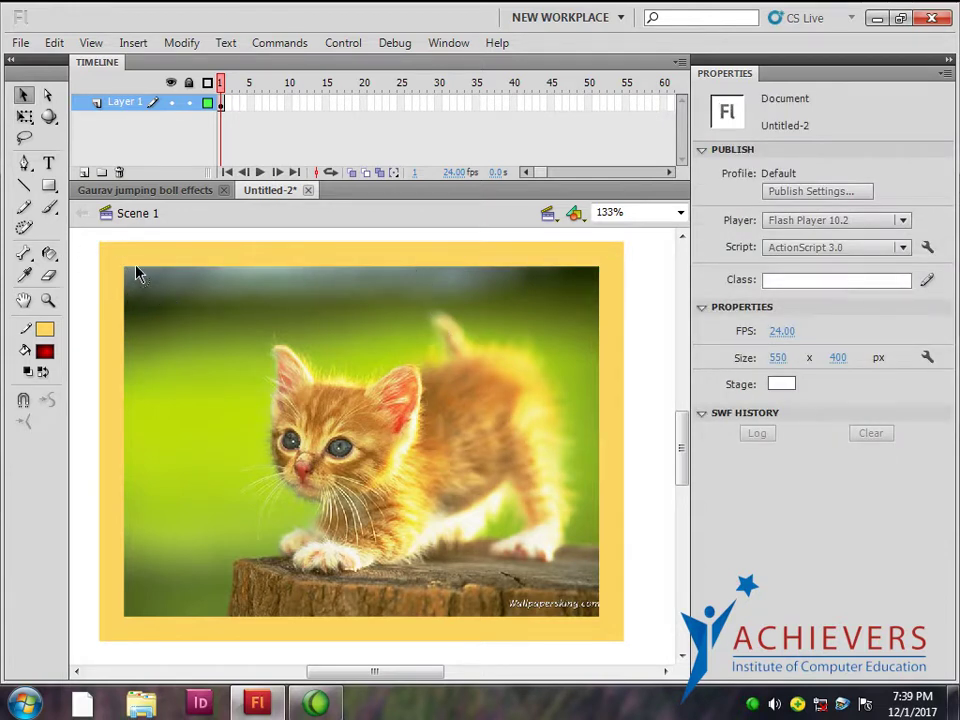
# Add a new layer and draw a rectangle about 39.75 by 28.5 px over the frame's upper-left corner
pyautogui.click(84, 172)
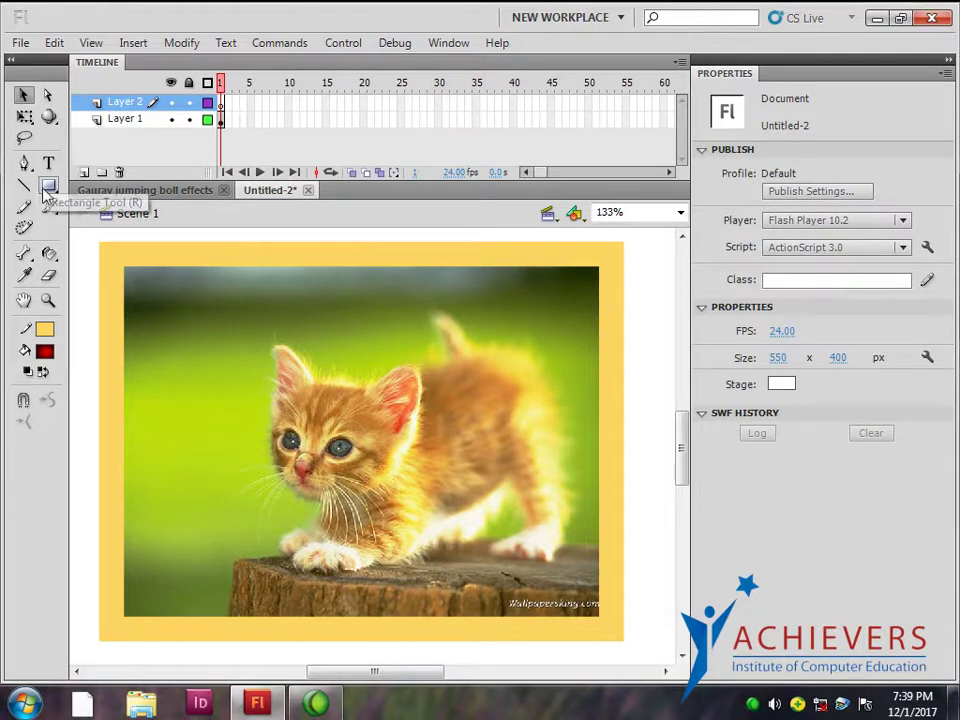
pyautogui.click(48, 187)
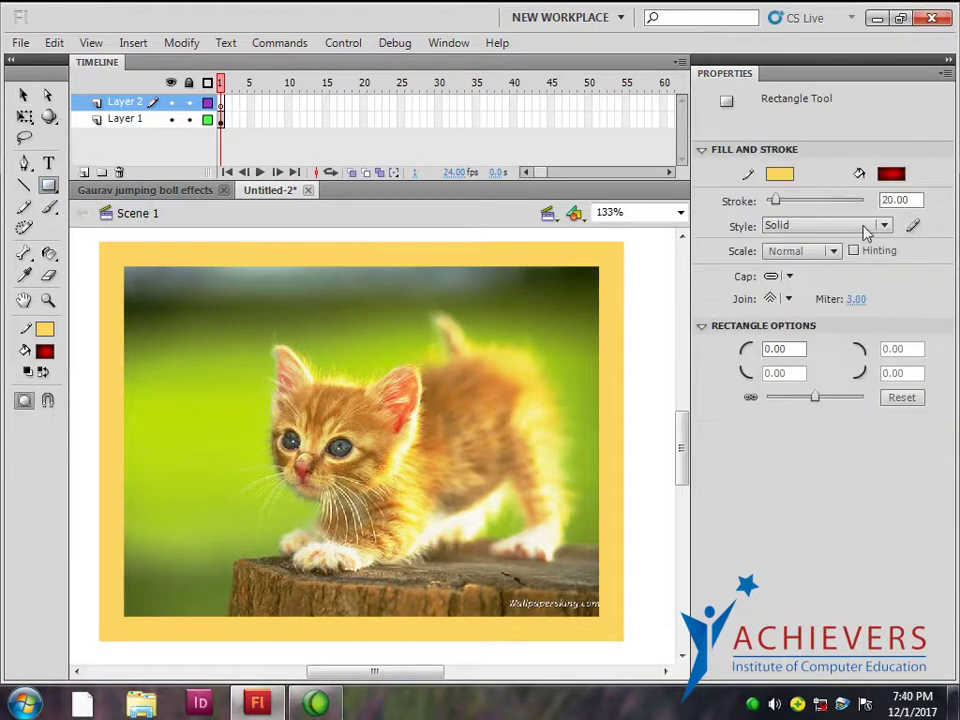
pyautogui.moveTo(235, 318); pyautogui.dragTo(269, 374)
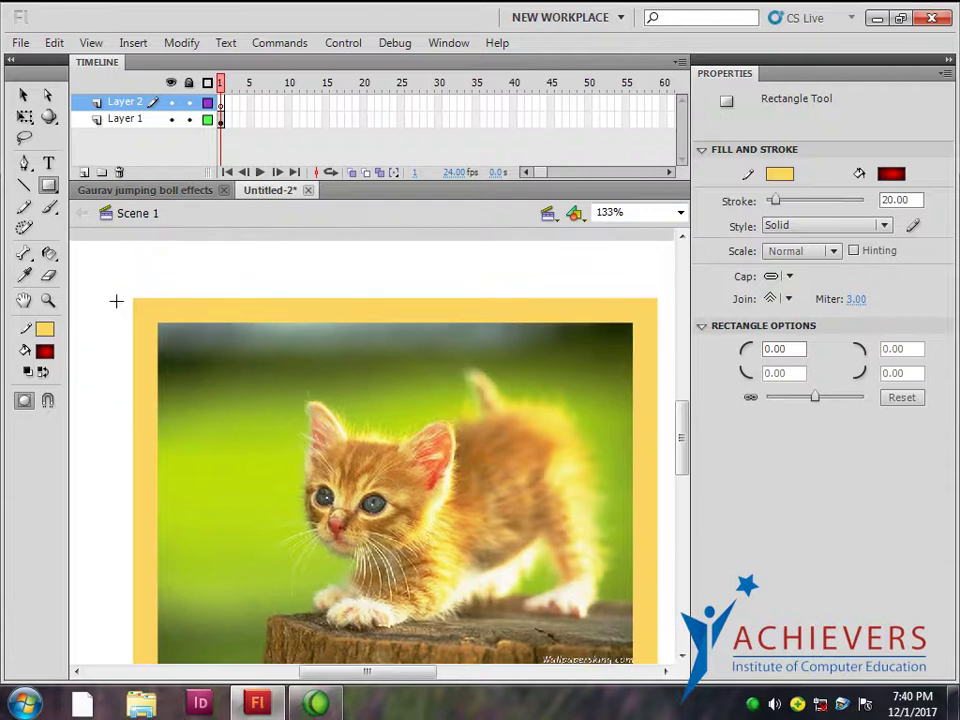
pyautogui.moveTo(122, 292); pyautogui.dragTo(172, 328)
pyautogui.click(23, 94)
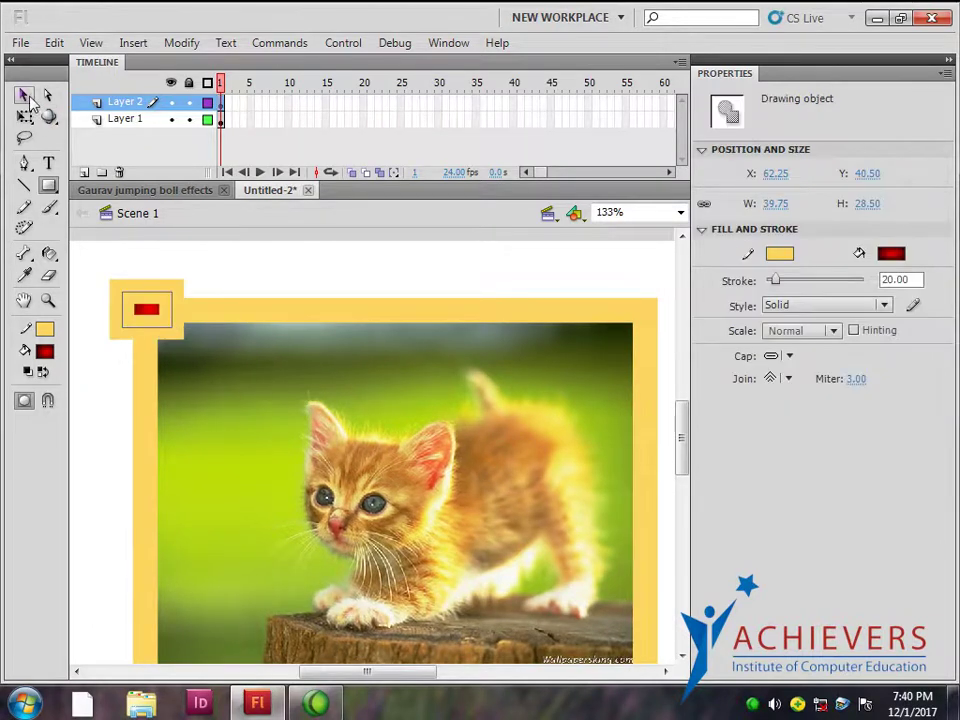
# Remove the small rectangle's stroke and move it to about X 66, Y 42.75 on the frame corner
pyautogui.click(779, 253)
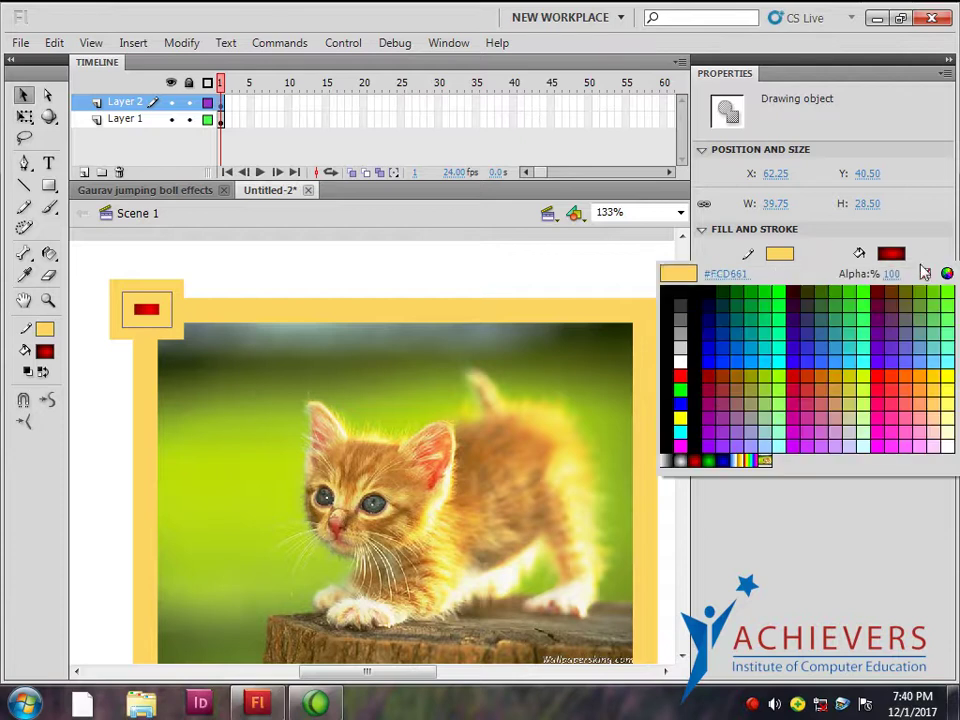
pyautogui.click(924, 272)
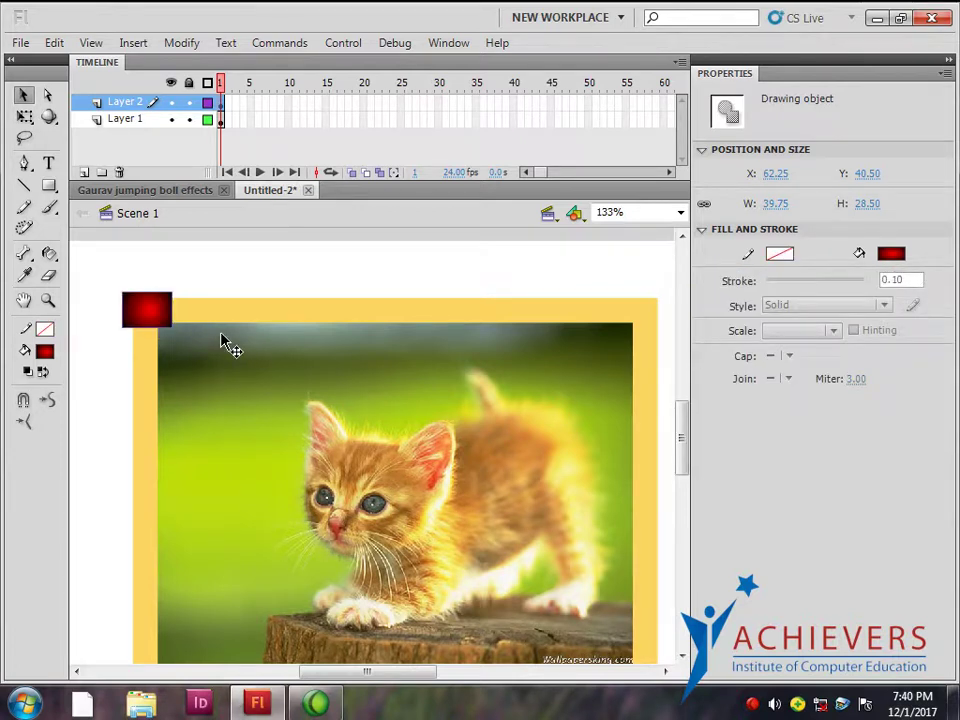
pyautogui.moveTo(154, 318); pyautogui.dragTo(161, 321)
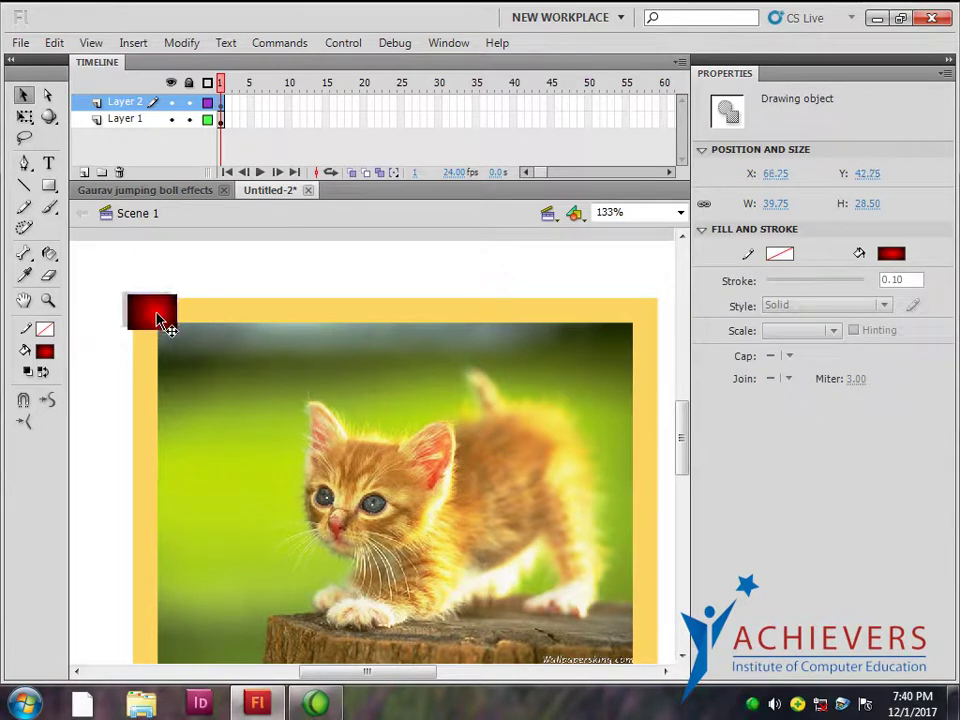
# Change the small rectangle's fill from the red gradient to a solid pale yellow
pyautogui.click(892, 254)
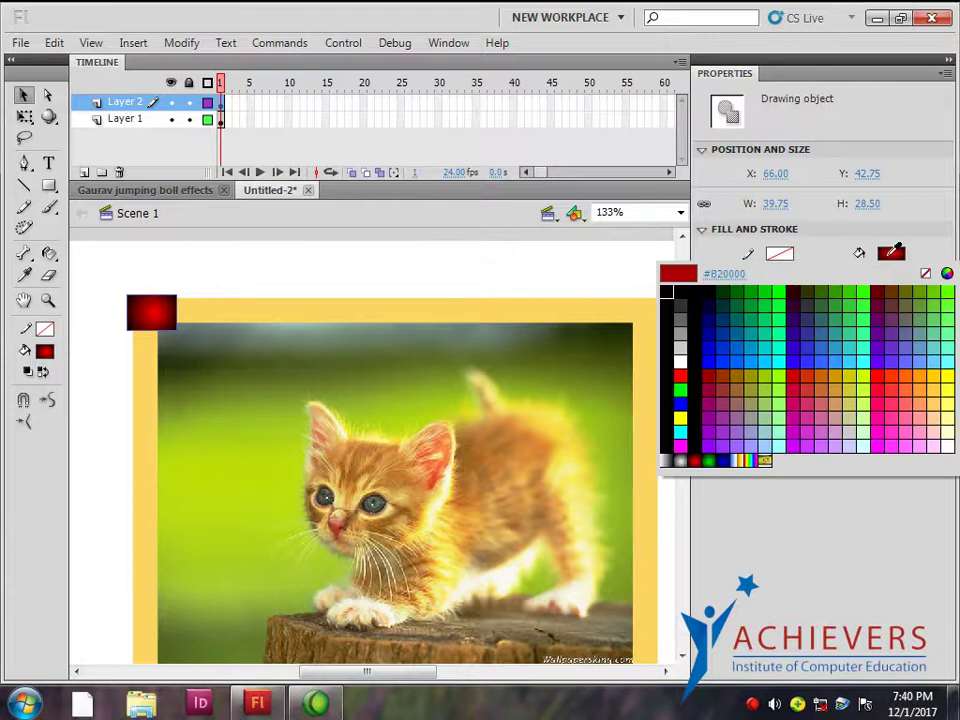
pyautogui.click(779, 374)
pyautogui.click(892, 254)
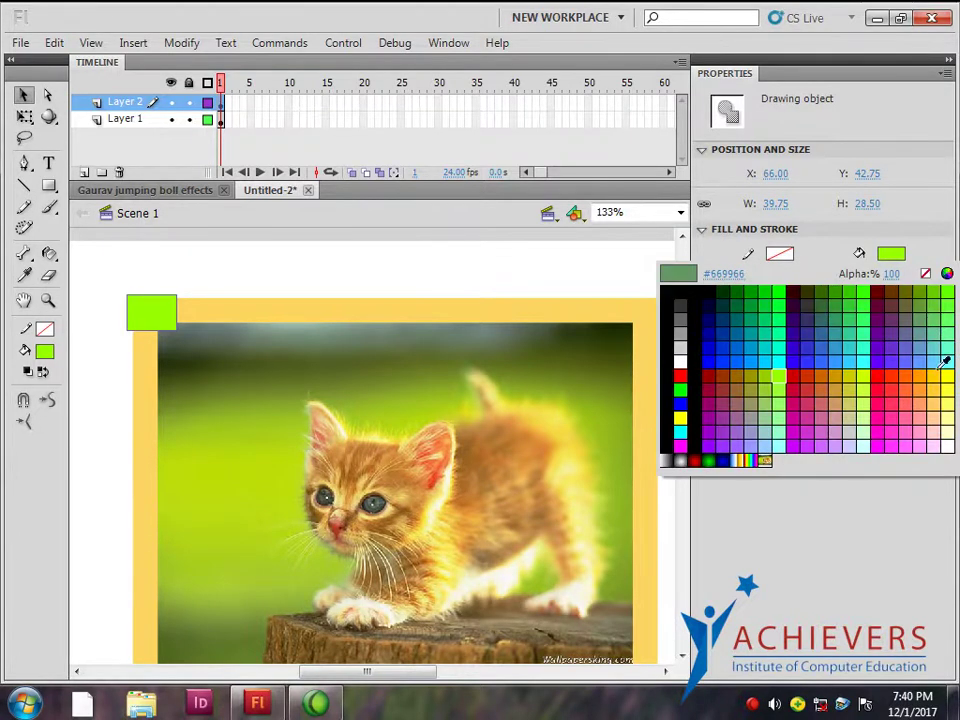
pyautogui.click(953, 432)
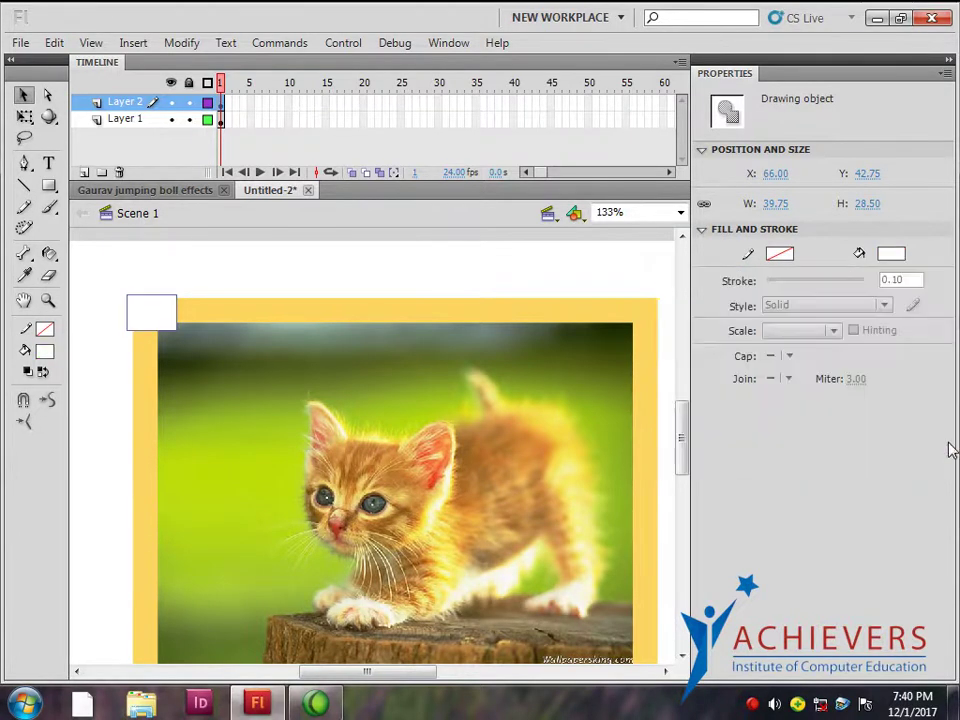
pyautogui.click(892, 254)
pyautogui.click(955, 437)
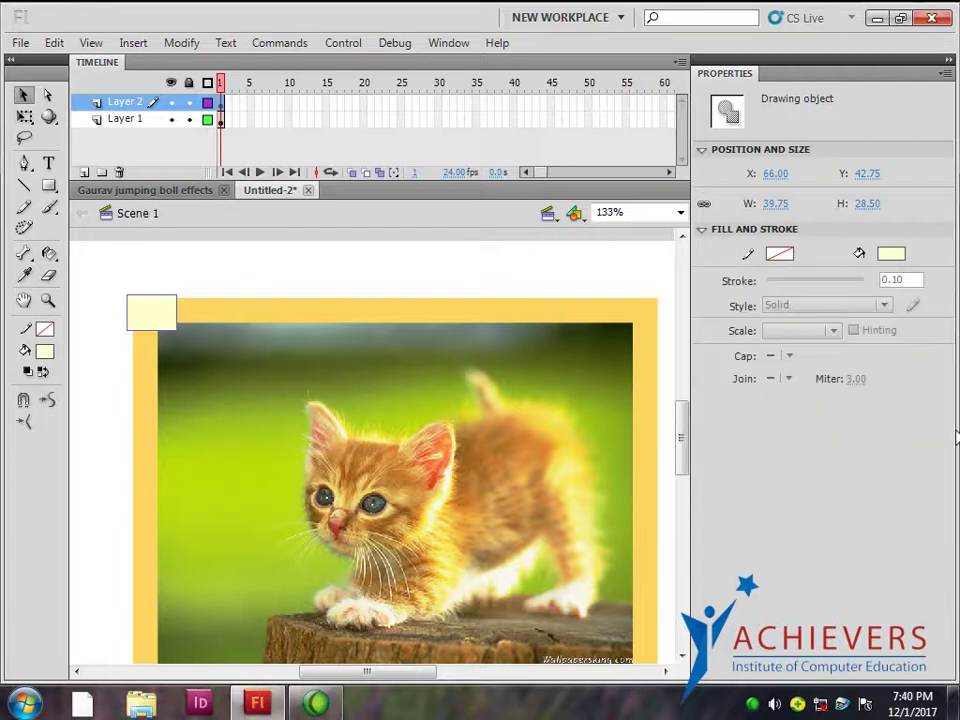
# Nudge the pale yellow rectangle up to Y 39.75
pyautogui.click(311, 287)
pyautogui.click(164, 316)
pyautogui.press('Up')
pyautogui.press('Up')
pyautogui.press('Up')
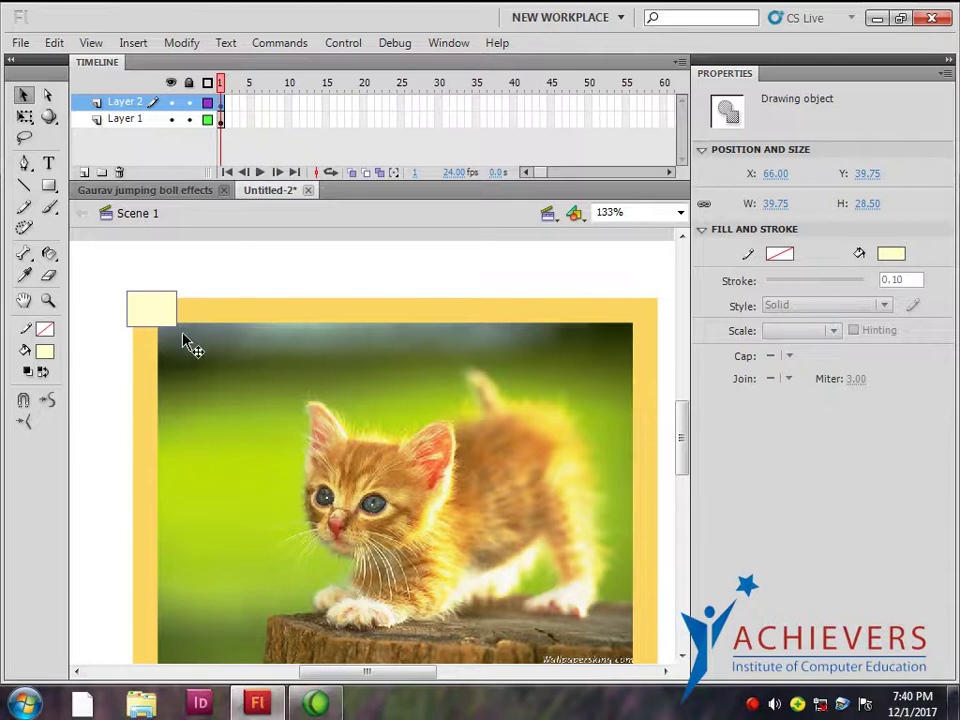
# Resize the pale yellow rectangle with Free Transform to about 20.1 by 19.7 px so it exactly covers the frame's corner
pyautogui.hotkey('ctrl', '=')
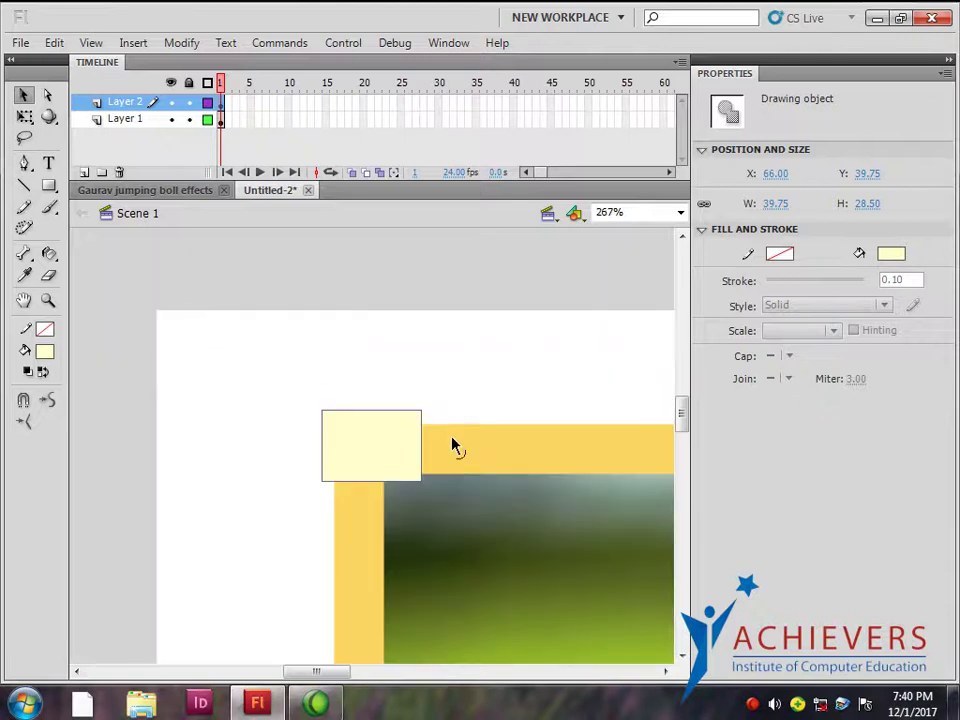
pyautogui.hotkey('ctrl', '=')
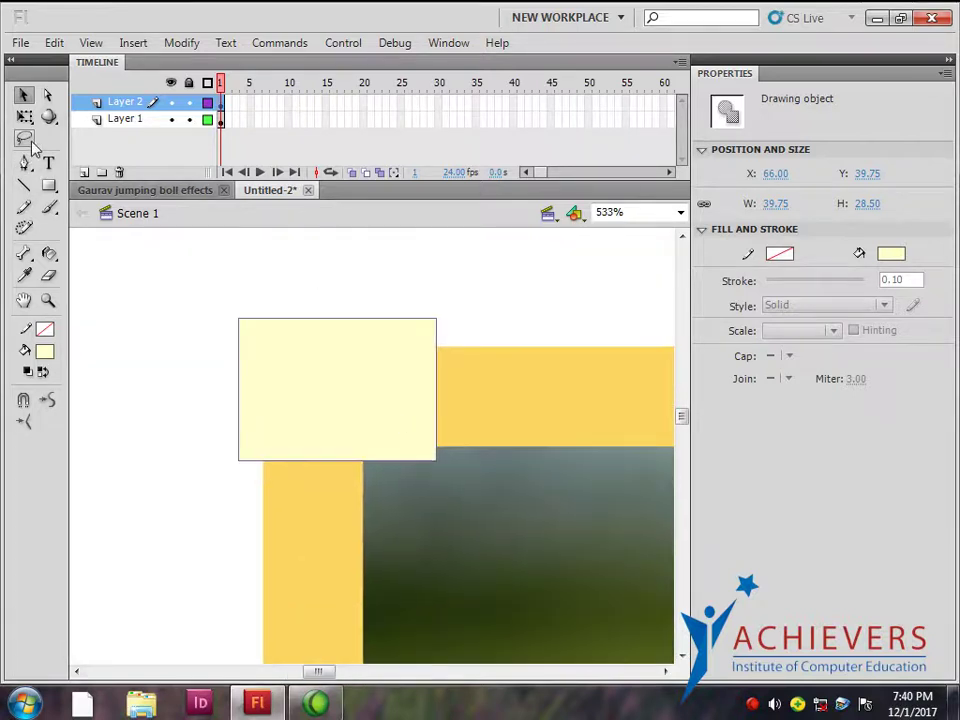
pyautogui.click(23, 115)
pyautogui.moveTo(336, 317); pyautogui.dragTo(345, 346)
pyautogui.moveTo(336, 460); pyautogui.dragTo(340, 445)
pyautogui.moveTo(240, 396); pyautogui.dragTo(265, 396)
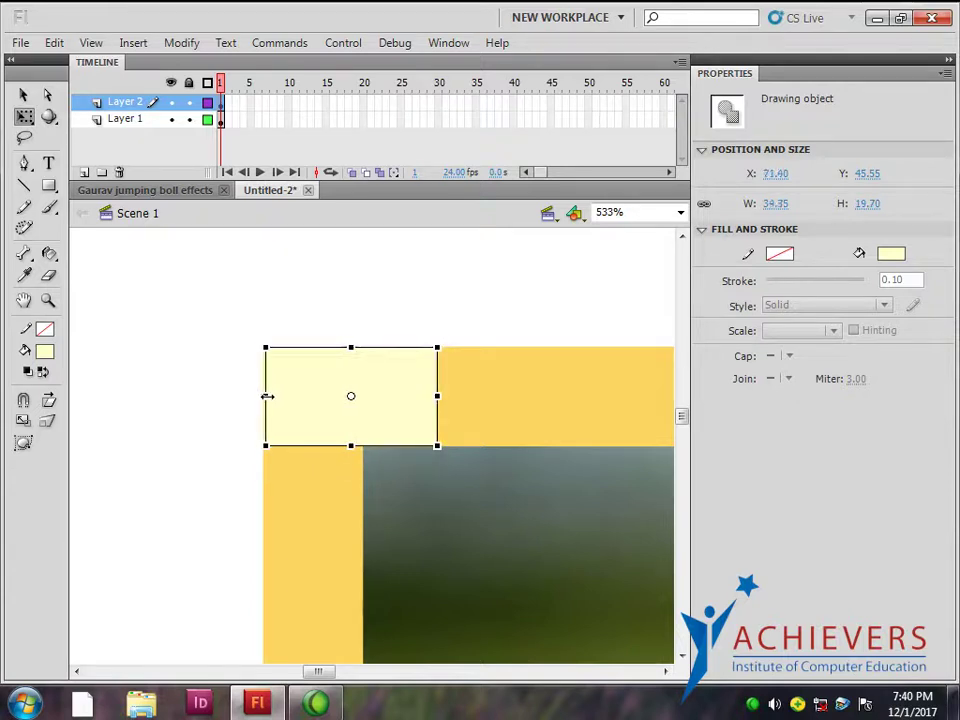
pyautogui.moveTo(435, 395); pyautogui.dragTo(364, 404)
pyautogui.click(427, 294)
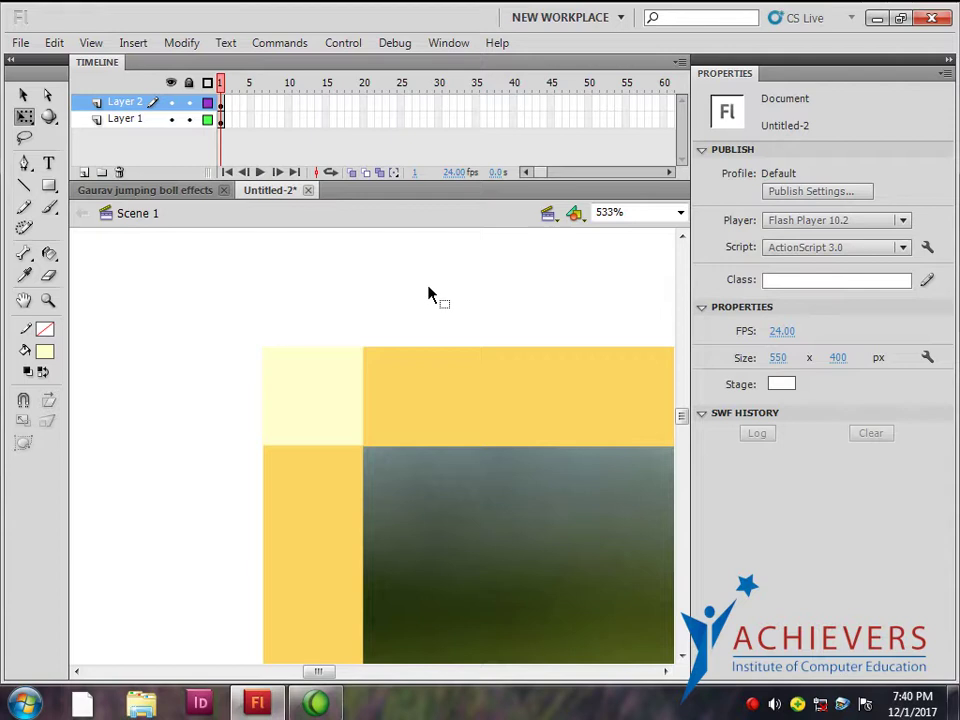
# Try aligning the pale yellow square and the frame's upper stroke by their top edges, and undo the alignment
pyautogui.click(314, 369)
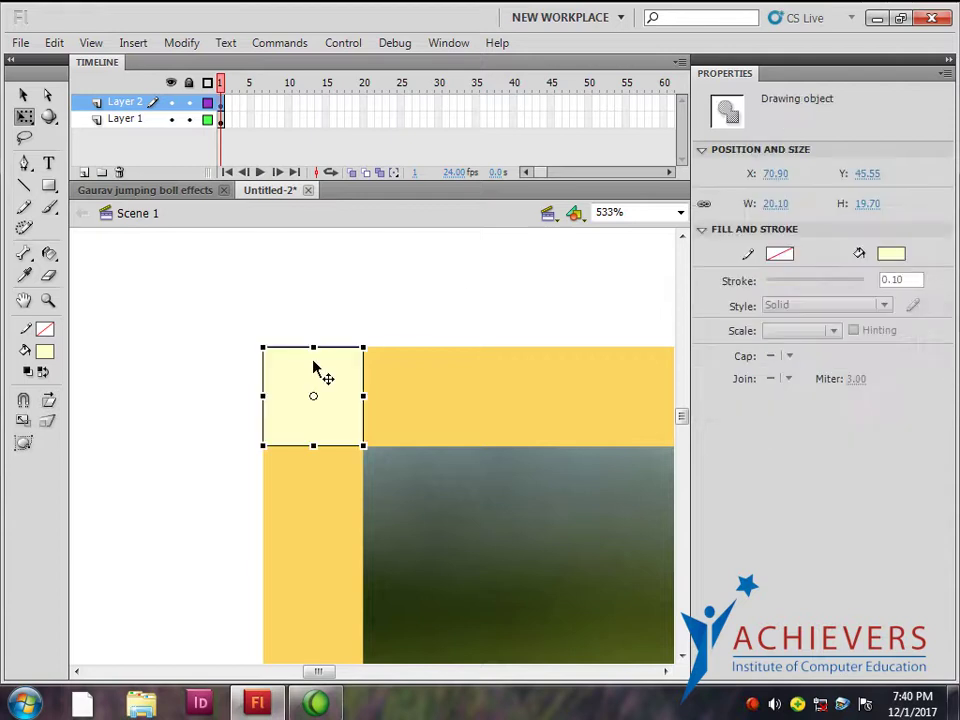
pyautogui.hotkey('ctrl', '=')
pyautogui.hotkey('ctrl', '=')
pyautogui.moveTo(492, 495)
pyautogui.mouseDown()
pyautogui.moveTo(485, 456)
pyautogui.moveTo(451, 522)
pyautogui.moveTo(441, 360)
pyautogui.moveTo(424, 520)
pyautogui.mouseUp()
pyautogui.click(103, 435)
pyautogui.click(424, 520)
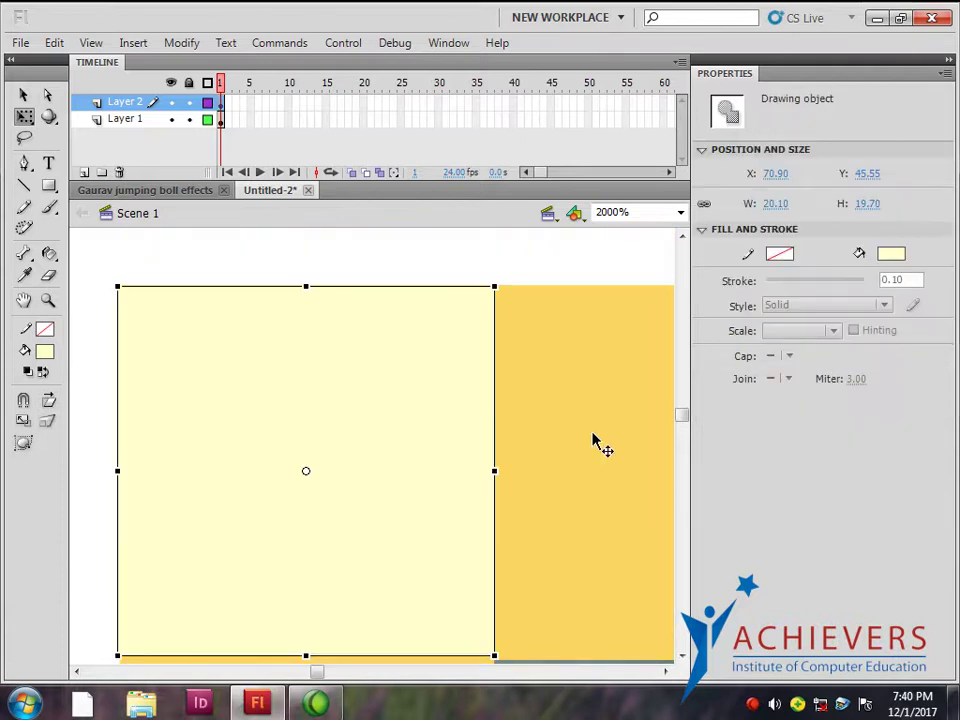
pyautogui.click(593, 441)
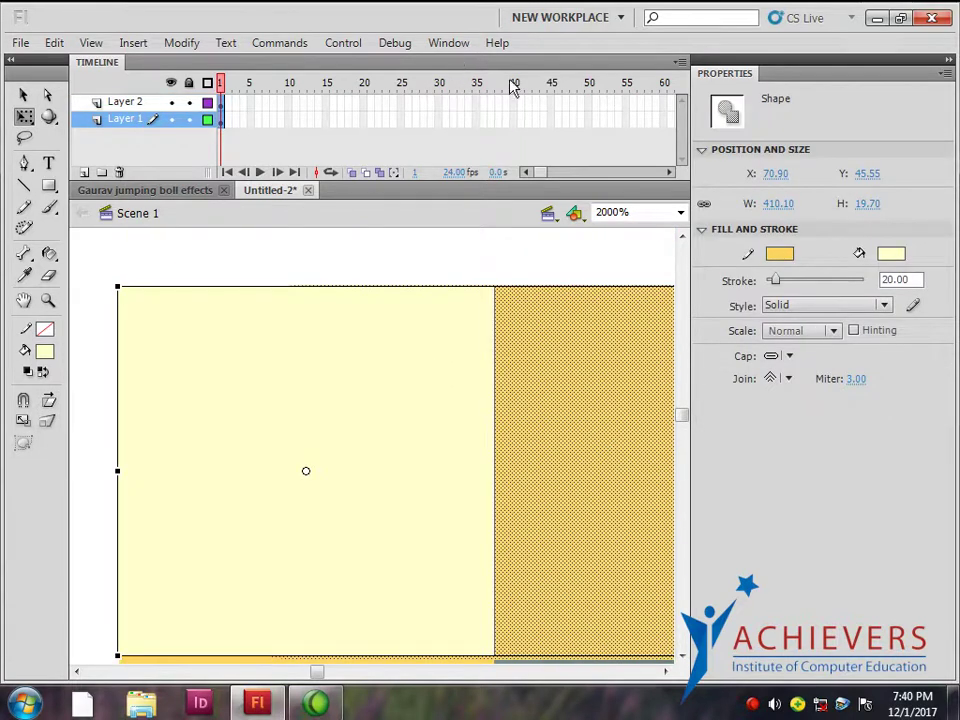
pyautogui.hotkey('ctrl', 'l')
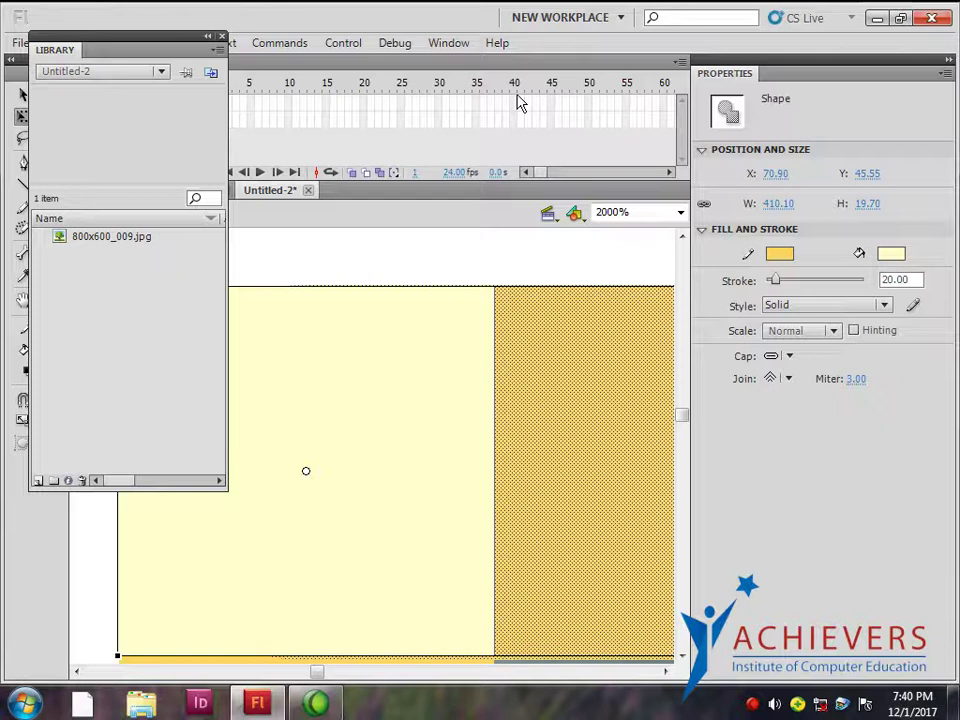
pyautogui.click(222, 36)
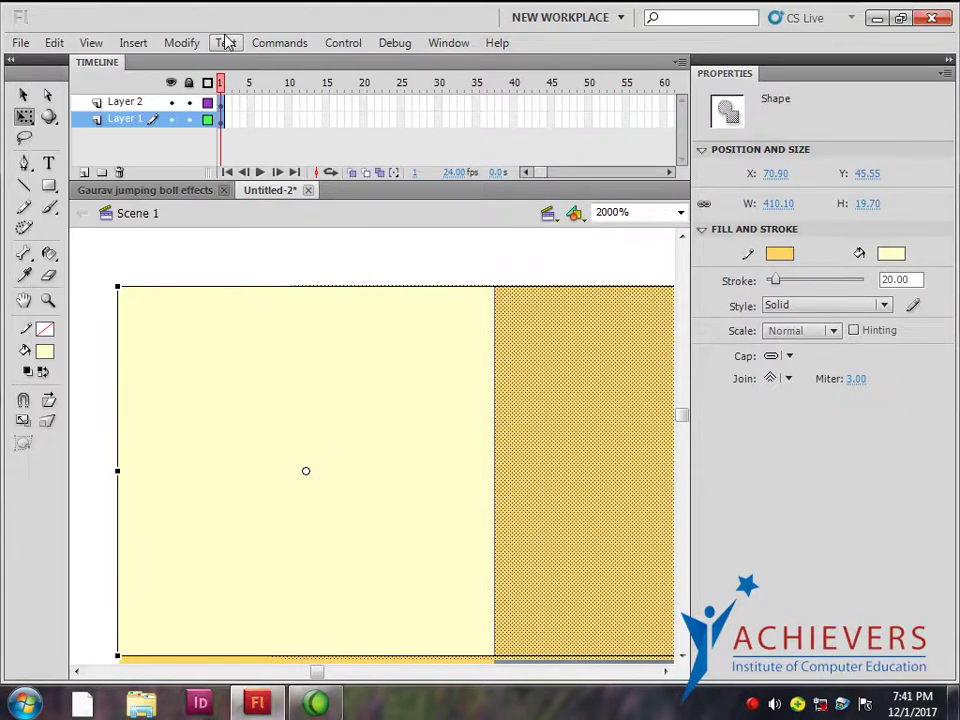
pyautogui.hotkey('ctrl', 'k')
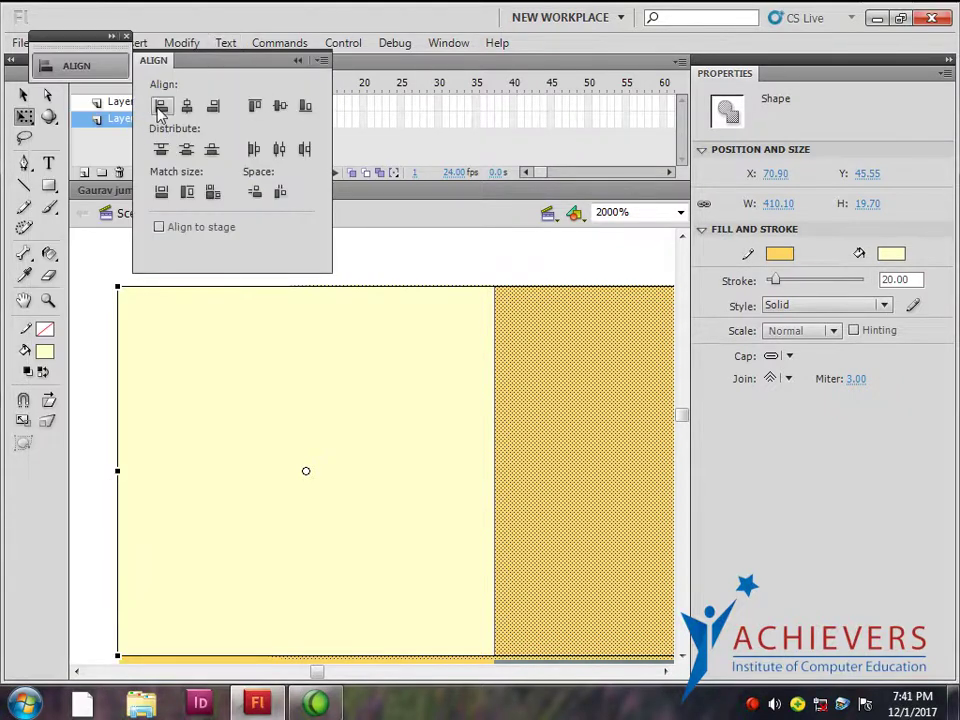
pyautogui.click(255, 107)
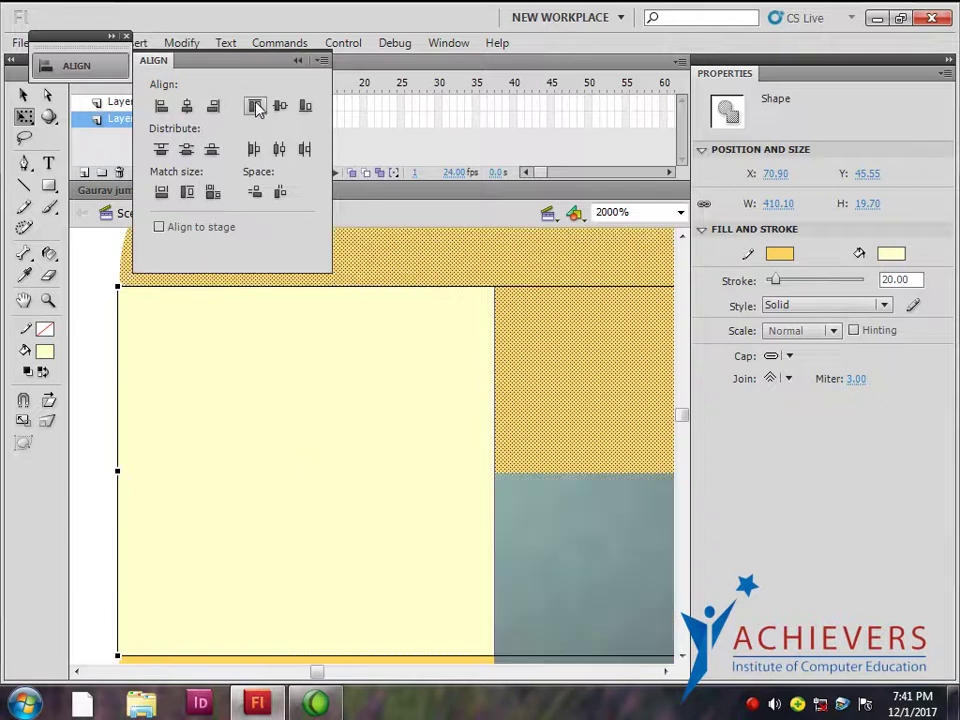
pyautogui.hotkey('ctrl', 'z')
# Clear the combined selection and select only the pale yellow corner square with the Selection tool
pyautogui.click(375, 266)
pyautogui.click(381, 364)
pyautogui.click(546, 386)
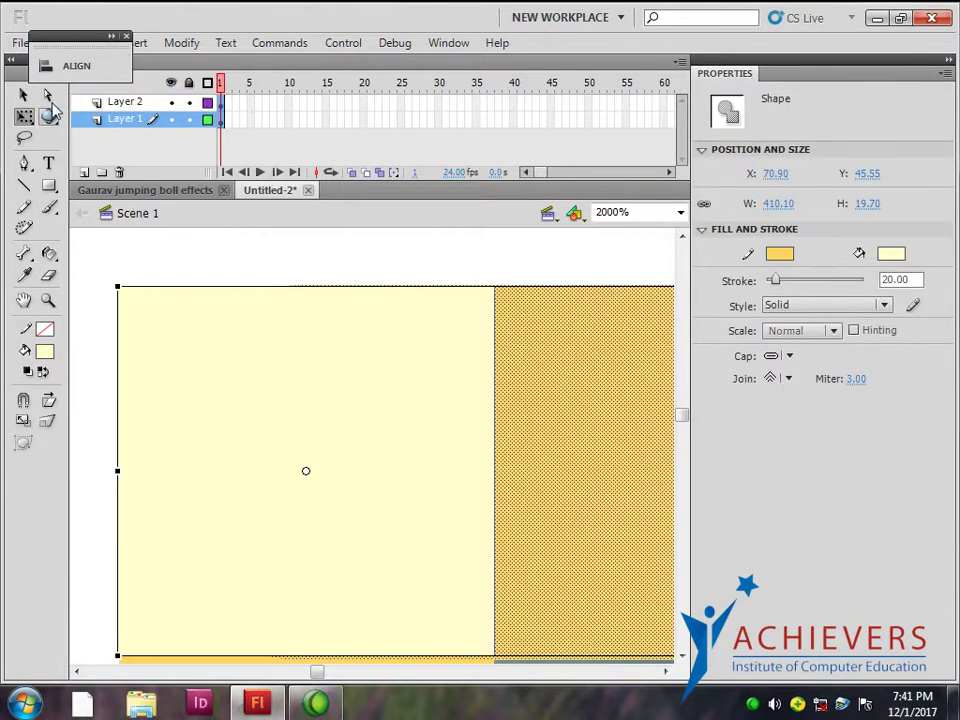
pyautogui.click(281, 279)
pyautogui.click(403, 422)
pyautogui.click(600, 418)
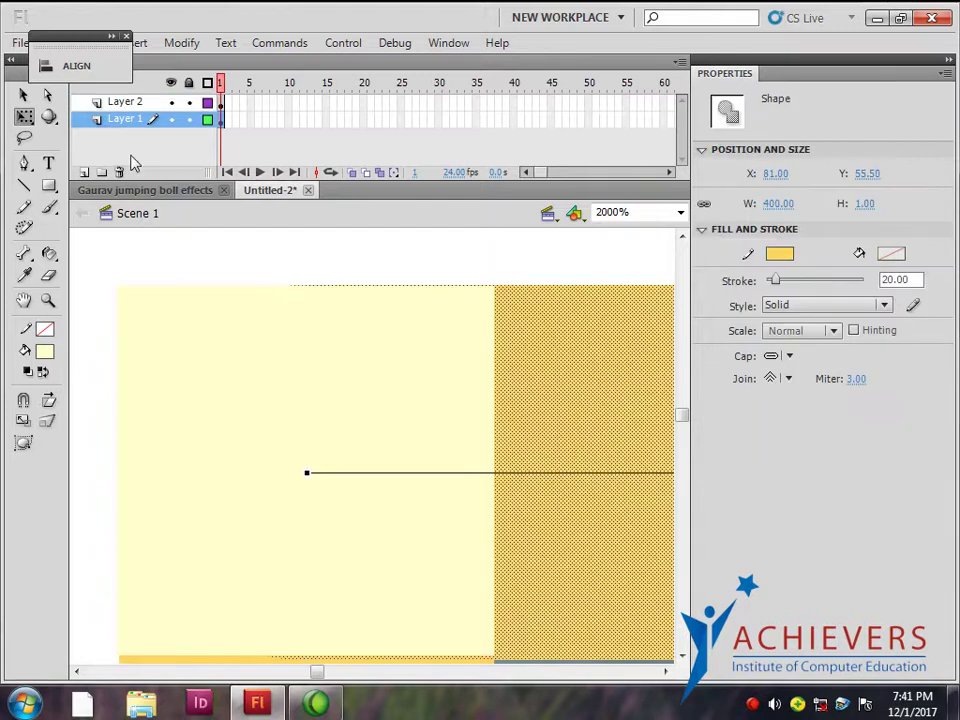
pyautogui.press('v')
pyautogui.click(412, 350)
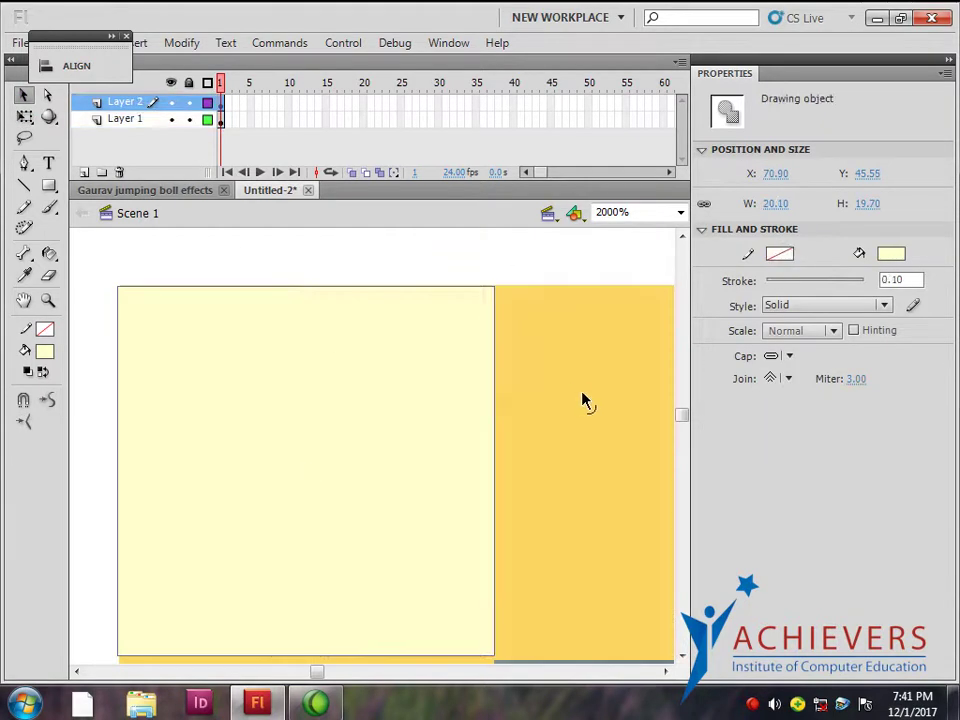
# Try again to align the pale yellow square and the frame's stroke by their top edges, and undo the alignment
pyautogui.keyDown('shift'); pyautogui.click(581, 400); pyautogui.keyUp('shift')
pyautogui.click(70, 65)
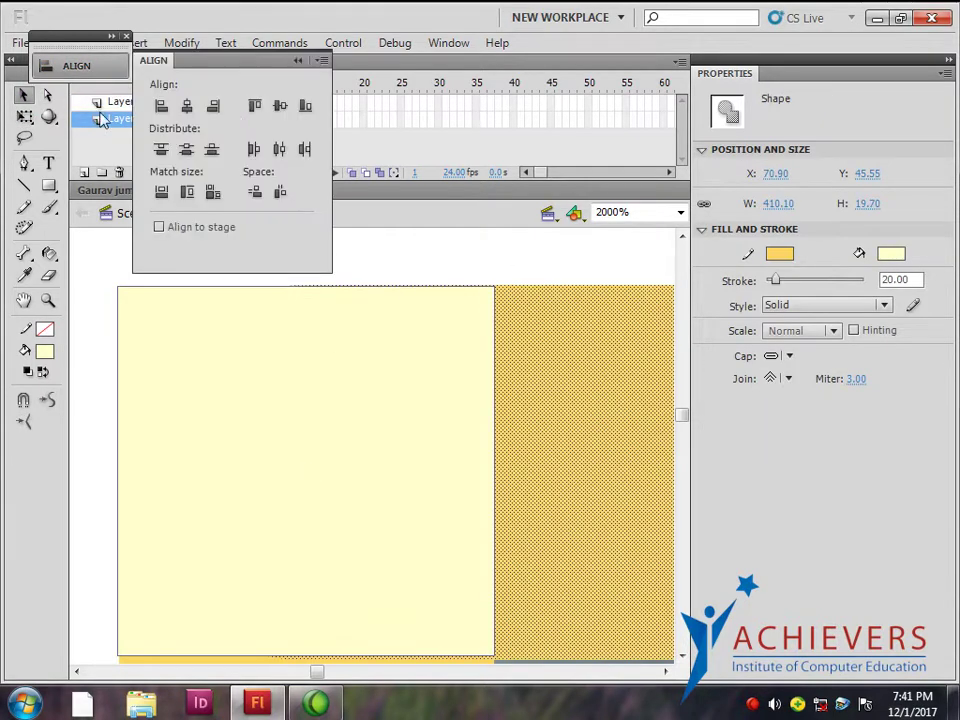
pyautogui.click(255, 107)
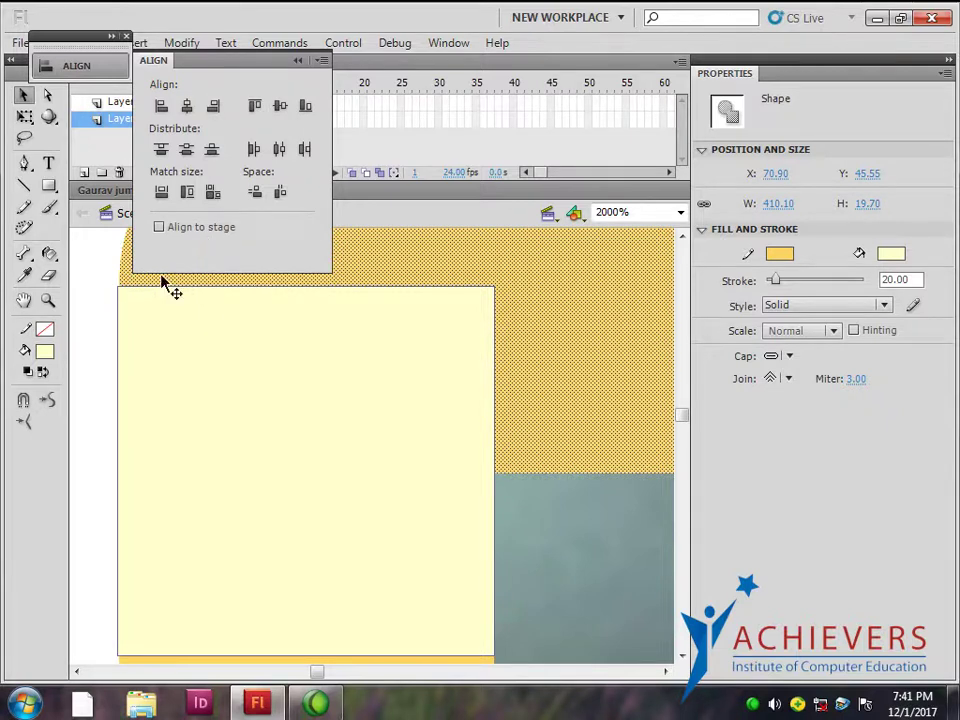
pyautogui.click(101, 281)
pyautogui.click(111, 280)
pyautogui.hotkey('ctrl', 'z')
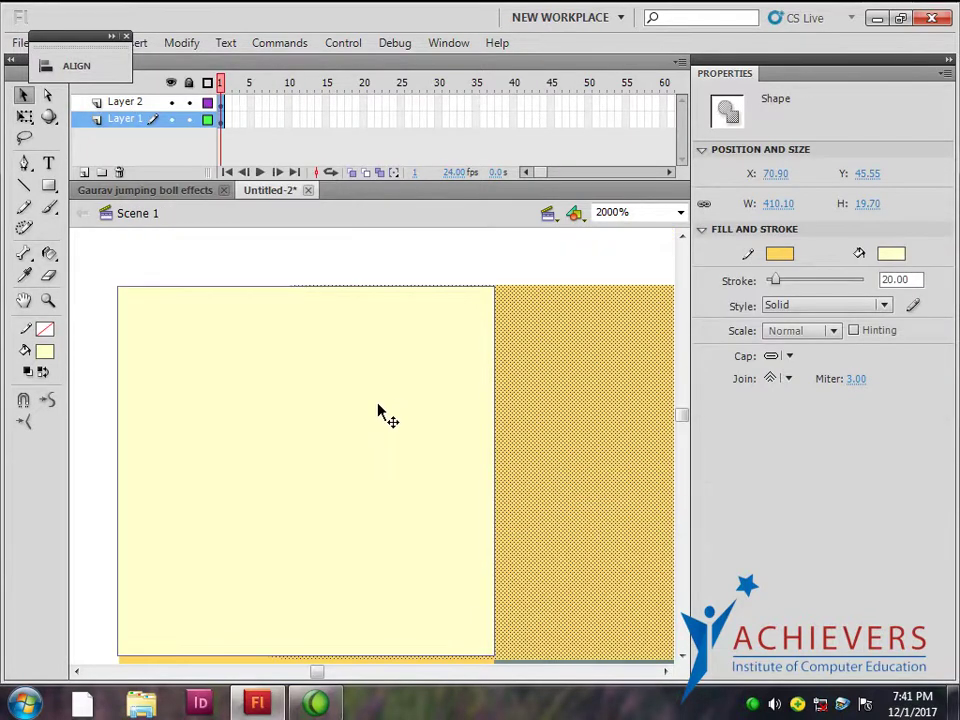
# Select the pale yellow square alone and inspect how its edges fit the corner of the picture frame
pyautogui.click(287, 385)
pyautogui.scroll(2, 364, 279)
pyautogui.scroll(-1, 369, 281)
pyautogui.scroll(-1, 375, 290)
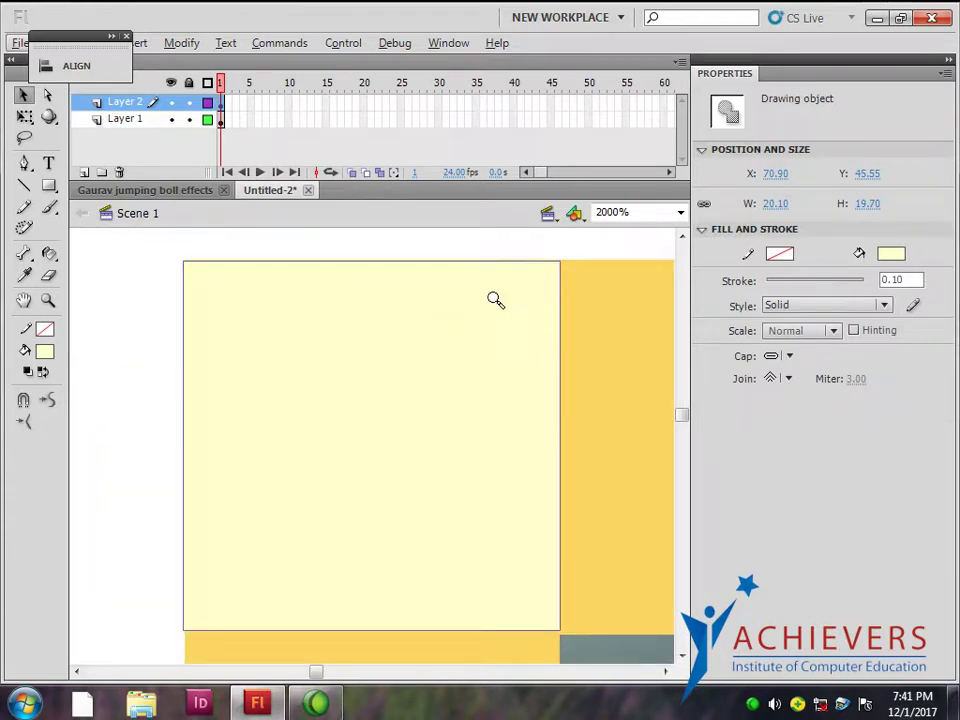
pyautogui.scroll(1, 507, 297)
pyautogui.click(420, 313)
pyautogui.click(407, 411)
pyautogui.click(432, 312)
pyautogui.scroll(-2, 439, 486)
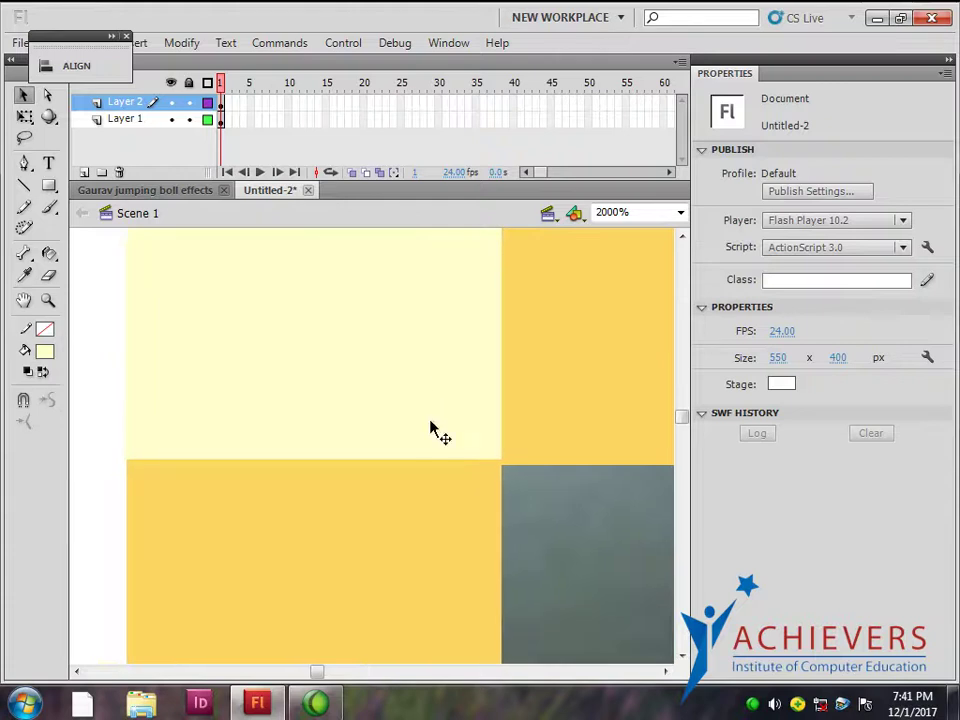
# Extend the pale yellow square's lower edge with Free Transform to a height of about 19.9 px
pyautogui.click(326, 446)
pyautogui.click(24, 116)
pyautogui.moveTo(326, 457); pyautogui.dragTo(315, 463)
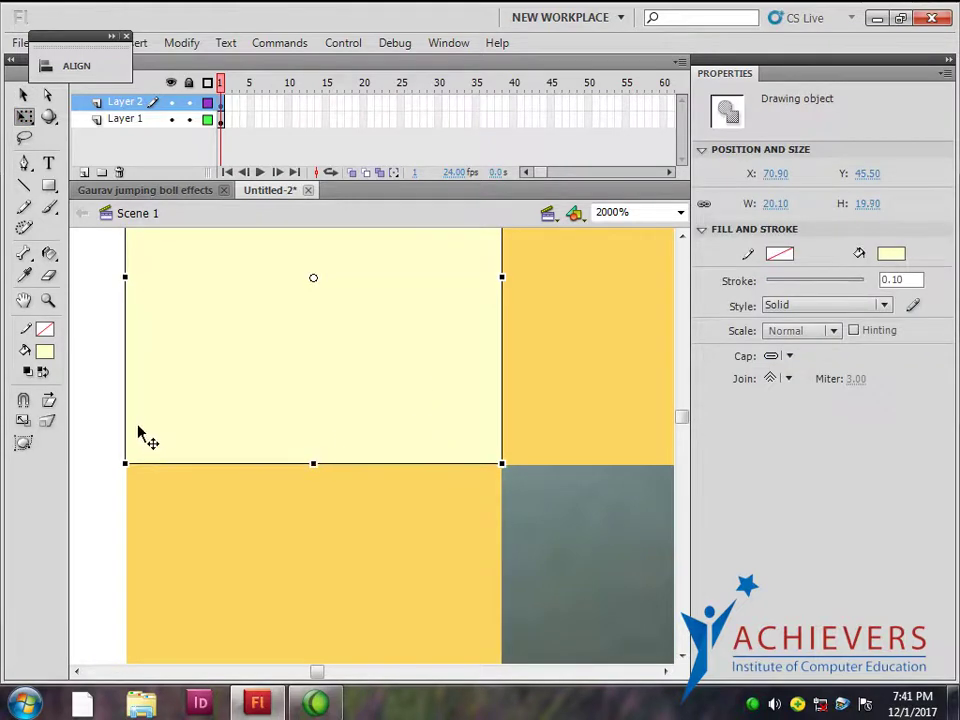
pyautogui.click(89, 450)
pyautogui.click(268, 439)
pyautogui.moveTo(312, 464)
pyautogui.mouseDown()
pyautogui.moveTo(321, 358)
pyautogui.moveTo(313, 351)
pyautogui.moveTo(297, 461)
pyautogui.mouseUp()
pyautogui.click(112, 402)
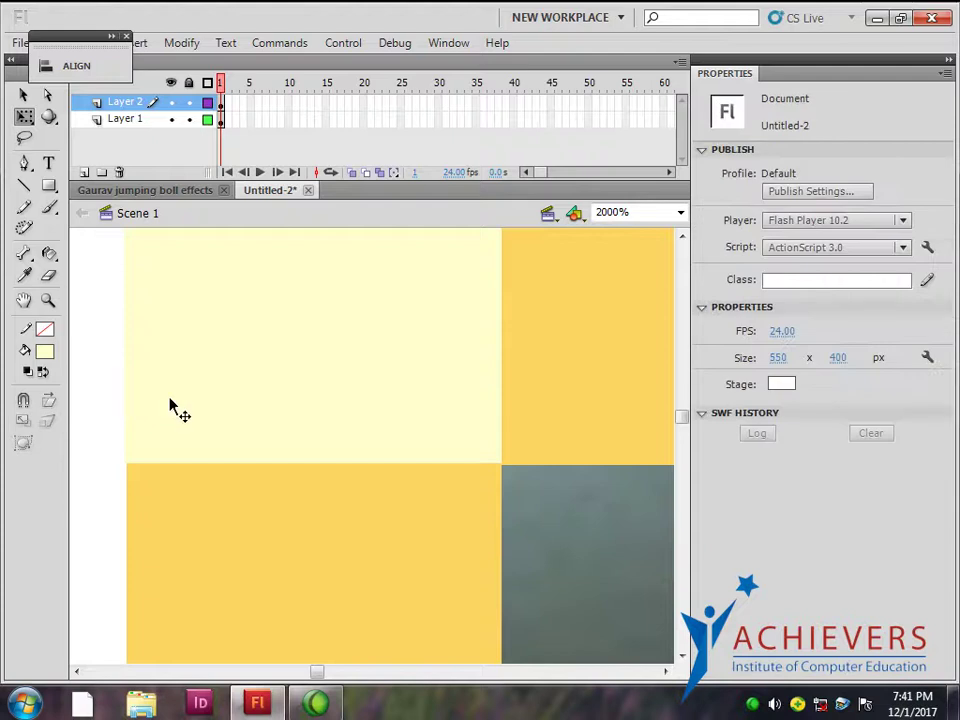
# Extend the kitten picture and its frame on Layer 1 through frame 60 of the timeline
pyautogui.hotkey('ctrl', '-')
pyautogui.hotkey('ctrl', '-')
pyautogui.hotkey('ctrl', '-')
pyautogui.hotkey('ctrl', '-')
pyautogui.moveTo(462, 455); pyautogui.dragTo(281, 408)
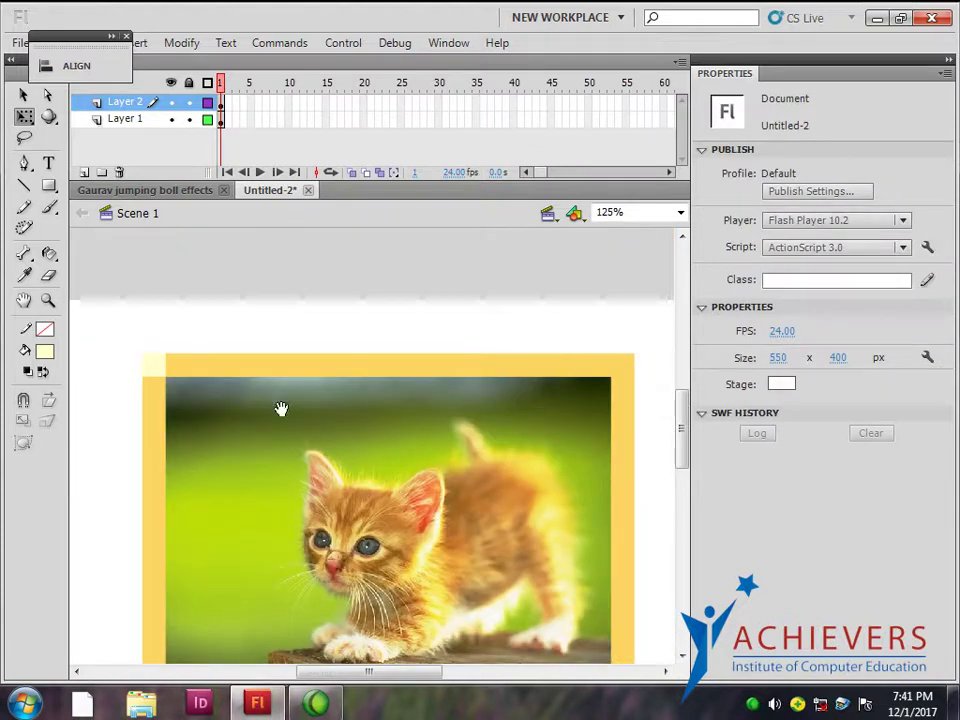
pyautogui.click(666, 121)
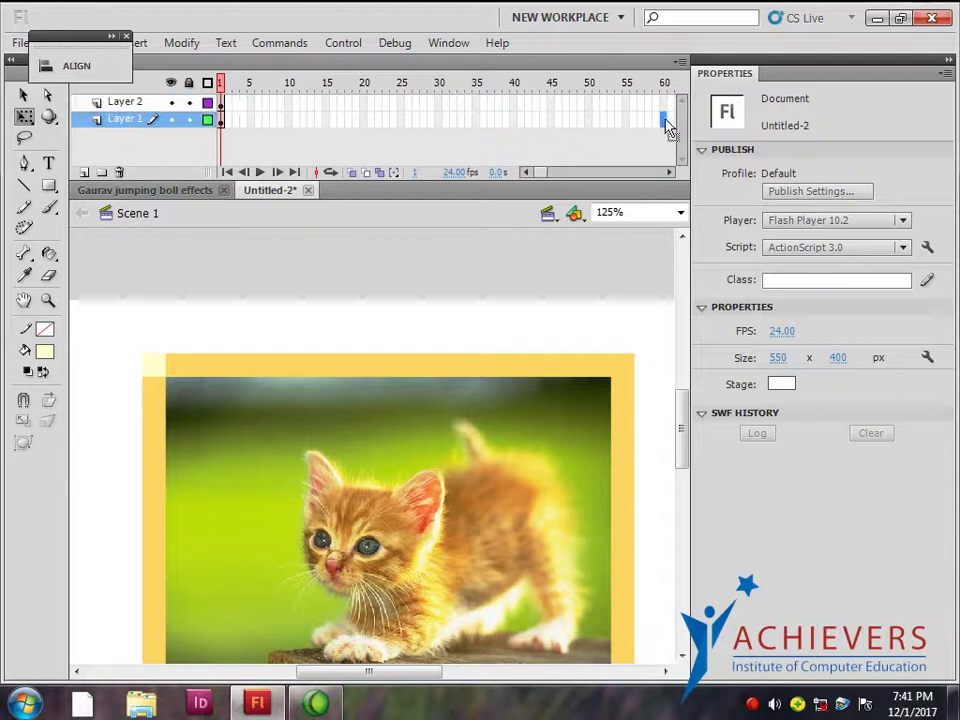
pyautogui.press('F5')
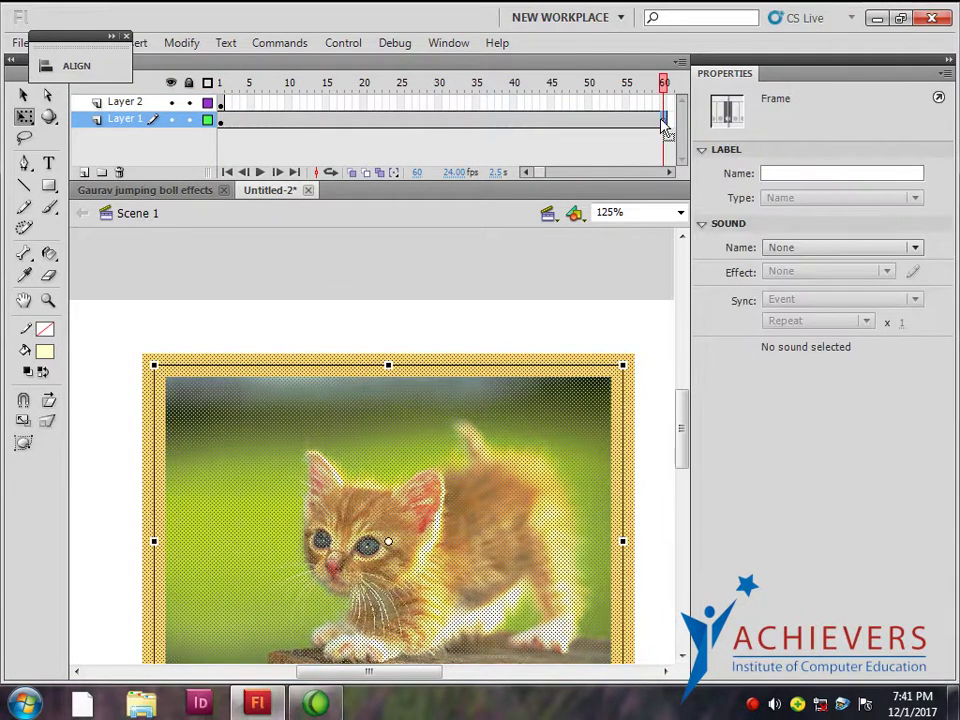
# Insert a keyframe at frame 15 on Layer 2 and move the pale yellow square to the picture frame's upper-right corner
pyautogui.click(222, 118)
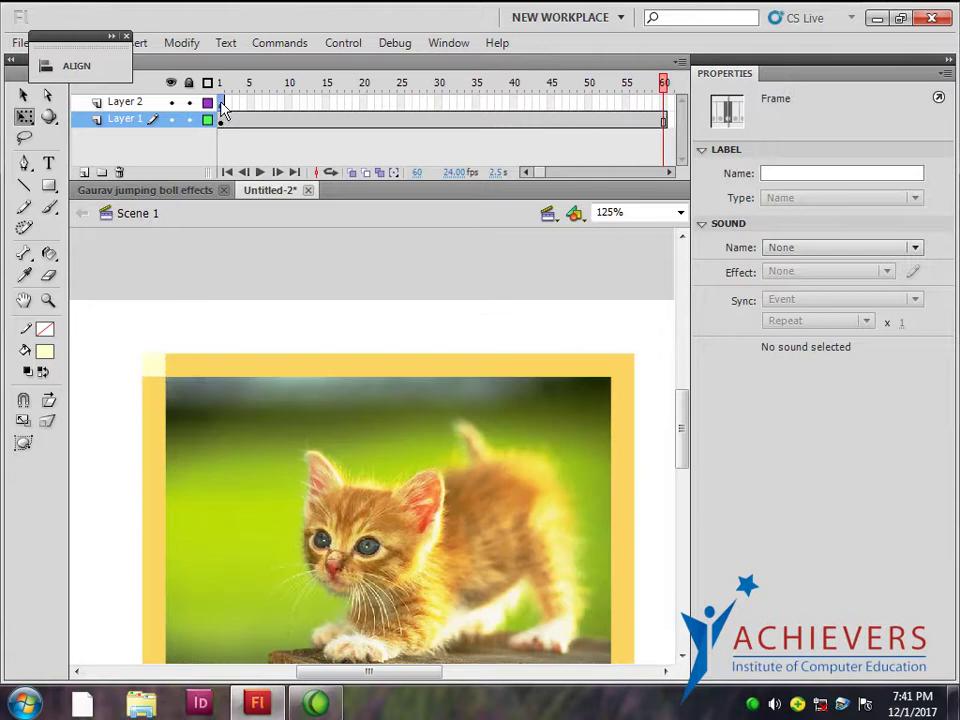
pyautogui.click(222, 102)
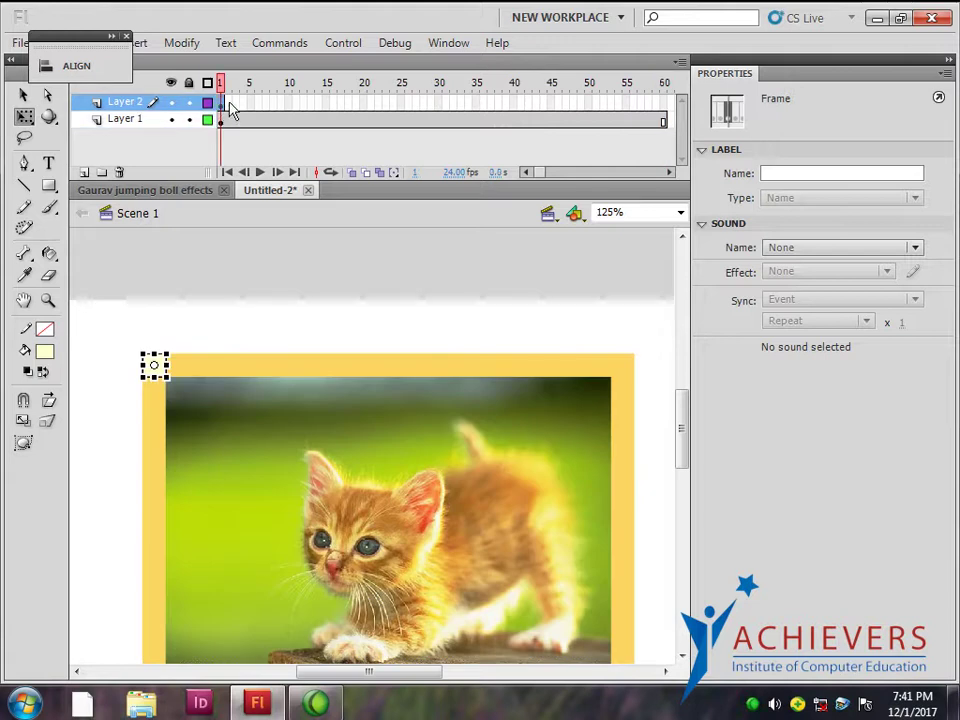
pyautogui.click(290, 104)
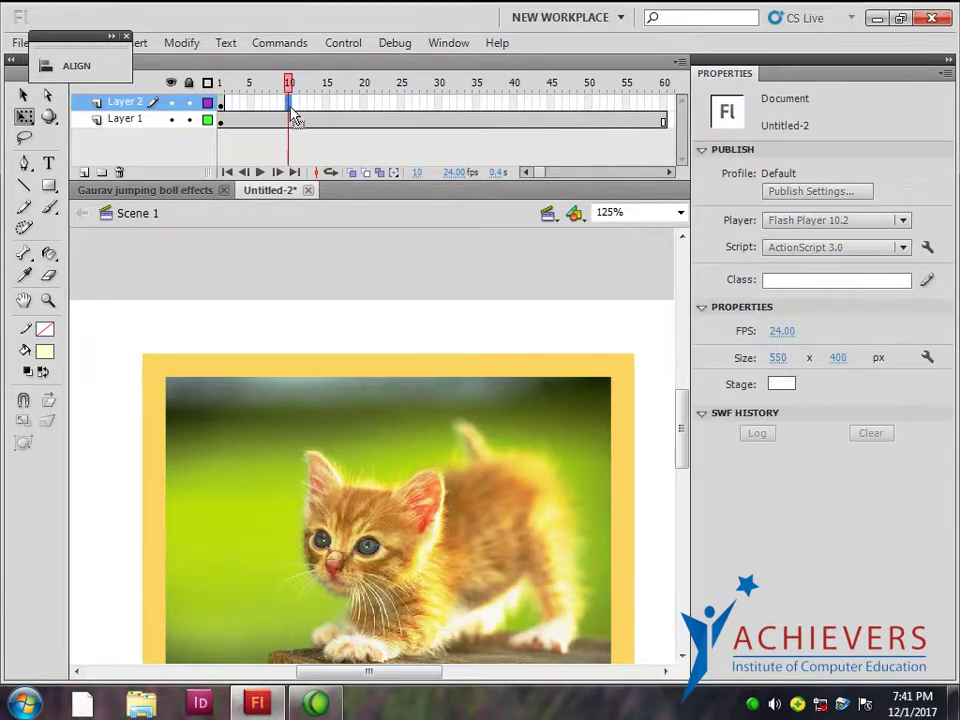
pyautogui.click(326, 104)
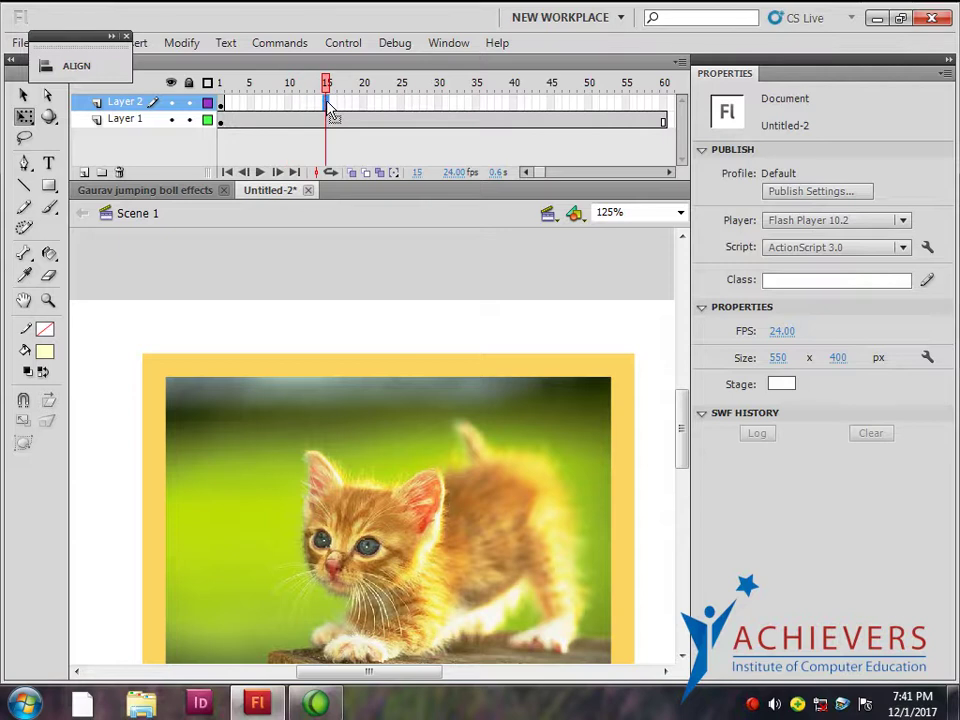
pyautogui.press('F6')
pyautogui.click(23, 94)
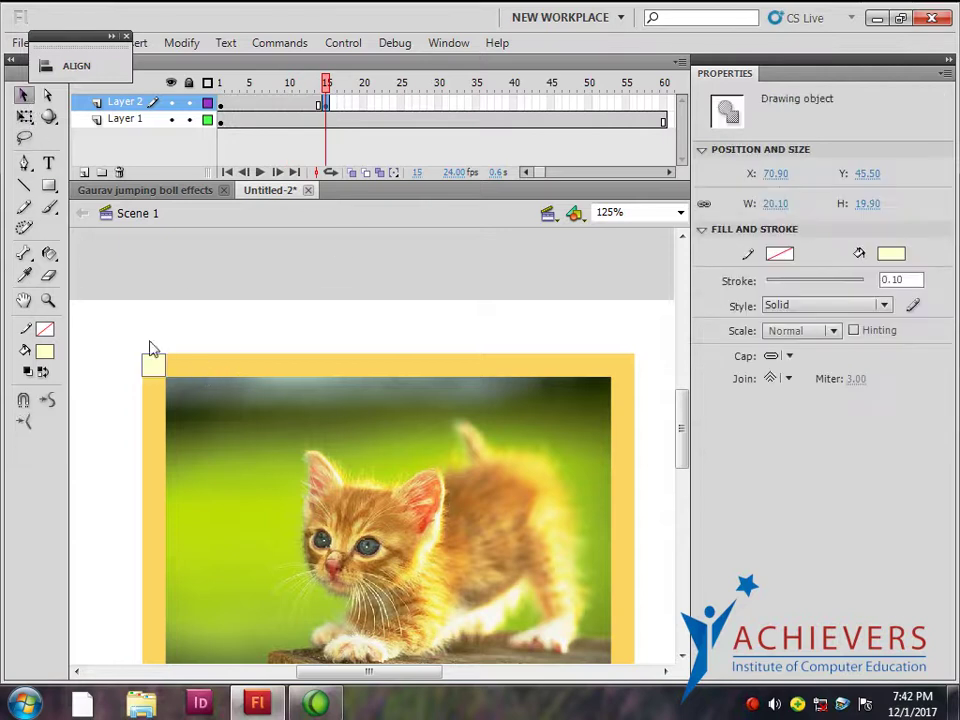
pyautogui.moveTo(154, 369); pyautogui.dragTo(616, 355)
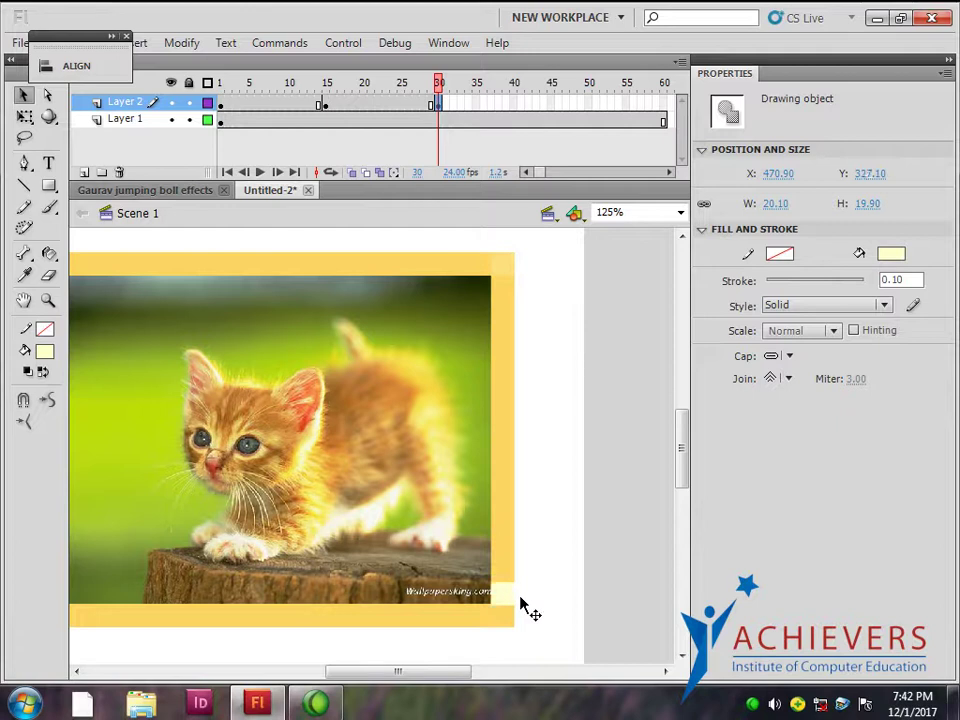
# In Layer 2's keyframe at frame 30, move the pale yellow square down onto the picture frame's lower-right corner
pyautogui.moveTo(522, 590); pyautogui.dragTo(522, 620)
pyautogui.moveTo(521, 624); pyautogui.dragTo(521, 620)
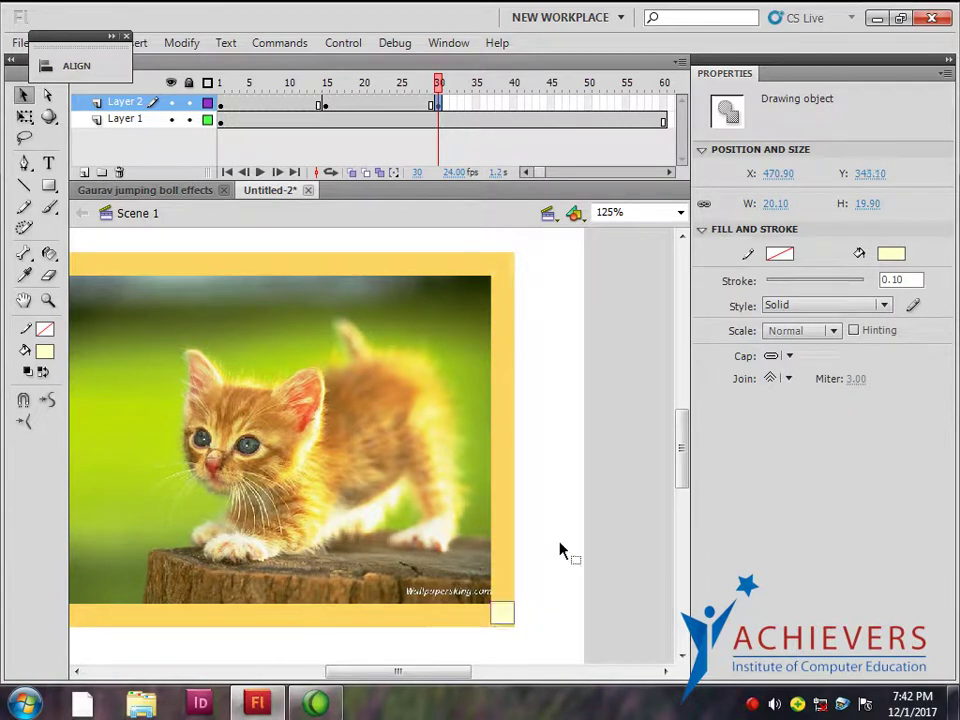
pyautogui.click(622, 528)
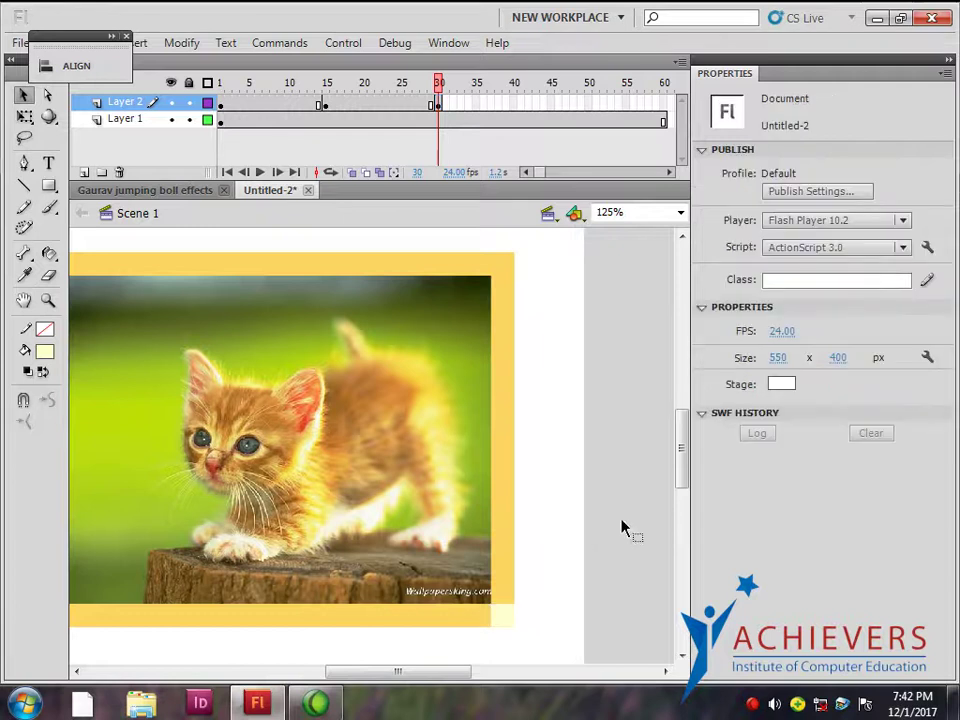
pyautogui.click(510, 614)
pyautogui.click(597, 600)
# Insert a keyframe at frame 45 on Layer 2 and move the square to the lower-left corner, at X 70.9, Y 346.3
pyautogui.click(553, 106)
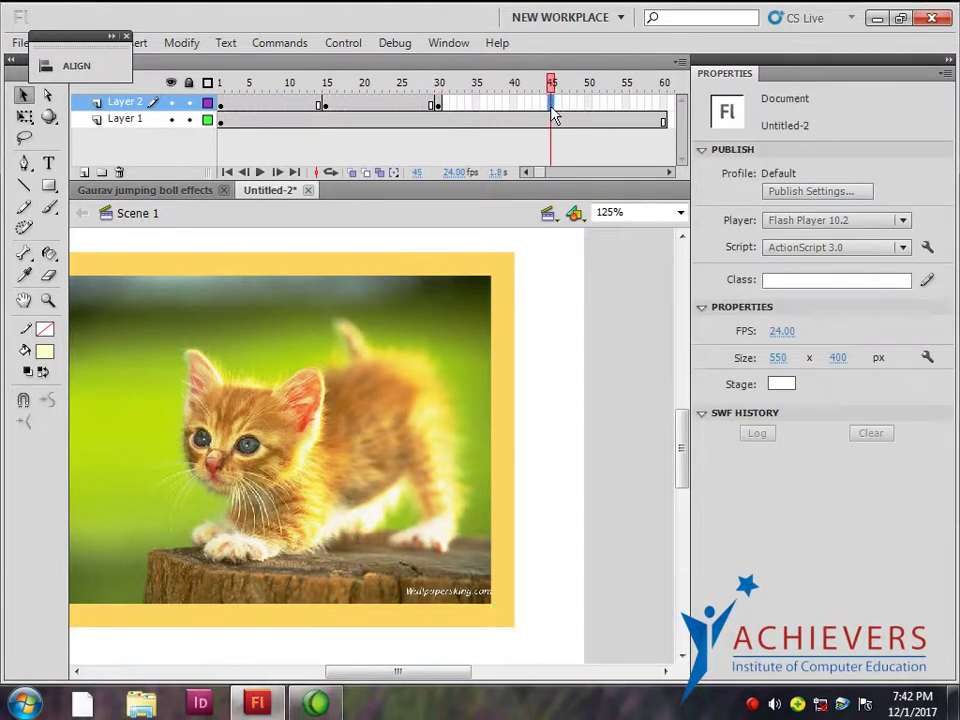
pyautogui.moveTo(489, 542)
pyautogui.mouseDown()
pyautogui.moveTo(639, 521)
pyautogui.moveTo(609, 536)
pyautogui.mouseUp()
pyautogui.click(641, 585)
pyautogui.moveTo(646, 590); pyautogui.dragTo(165, 568)
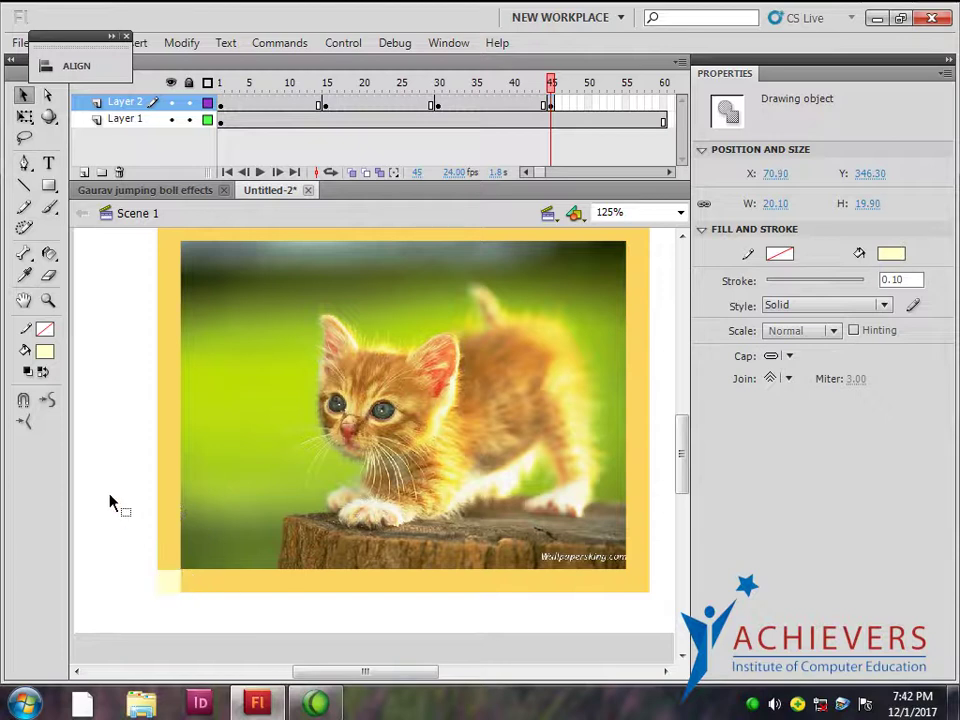
pyautogui.press('Delete')
pyautogui.hotkey('ctrl', 'z')
pyautogui.click(124, 553)
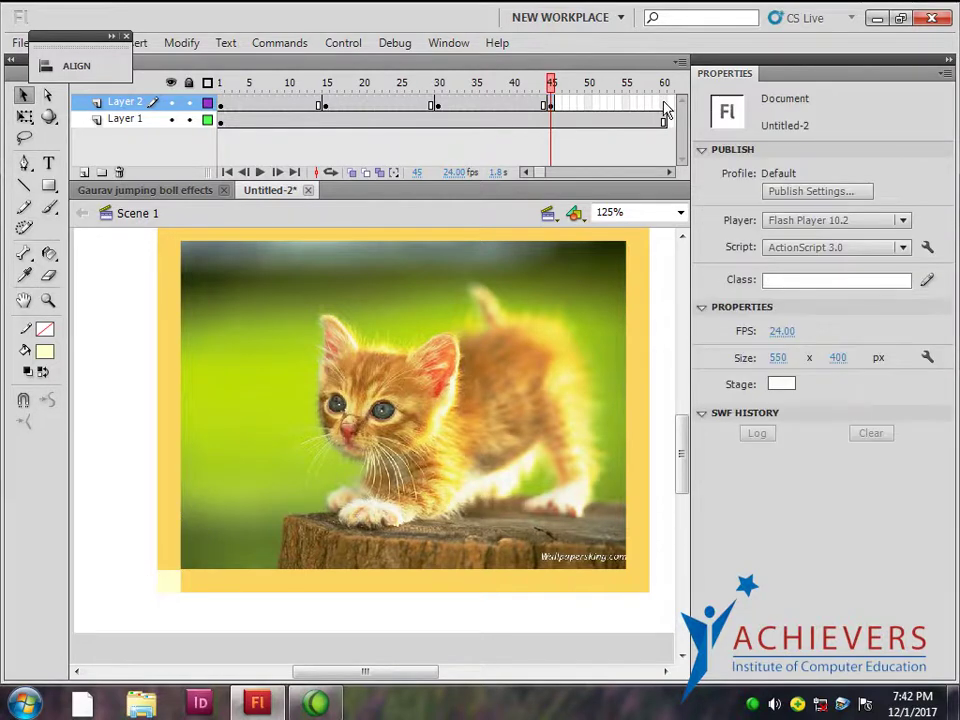
# Insert a keyframe at frame 60 on Layer 2 and move the square back to the upper-left corner, at X 70.9, Y 46.3
pyautogui.click(664, 105)
pyautogui.moveTo(240, 418); pyautogui.dragTo(231, 472)
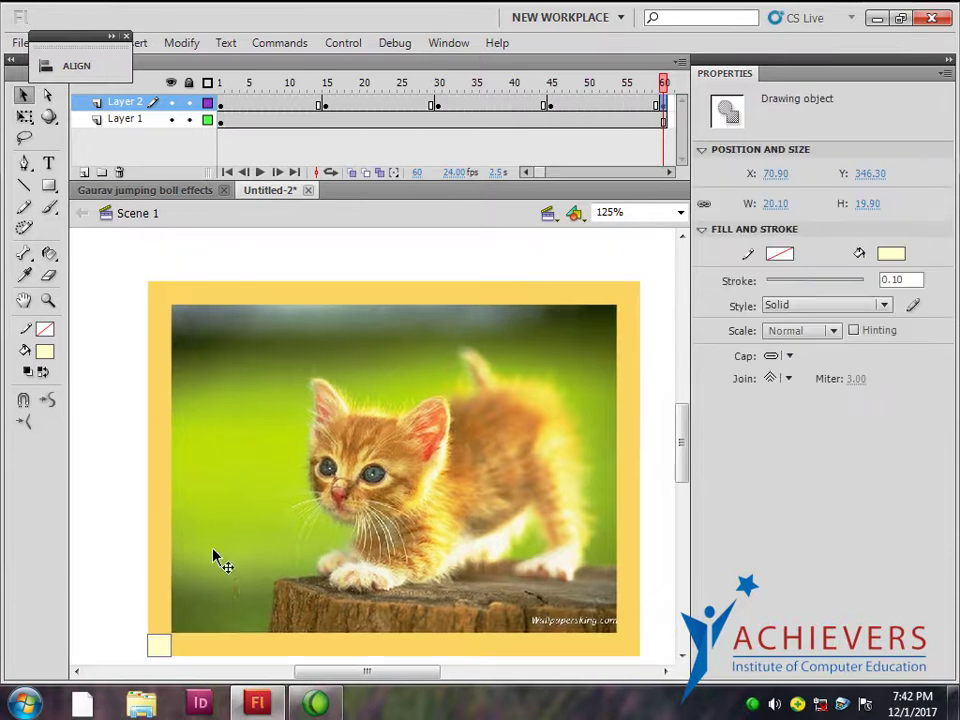
pyautogui.moveTo(168, 648); pyautogui.dragTo(193, 294)
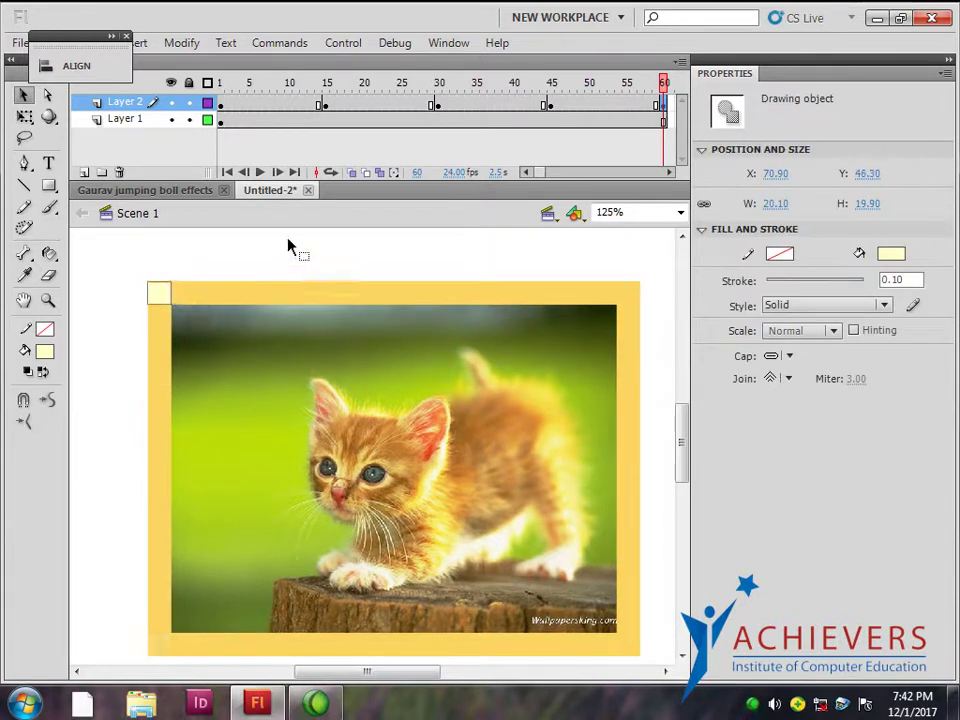
# Create classic tweens between all the Layer 2 keyframes from frame 1 to frame 60
pyautogui.click(122, 102)
pyautogui.rightClick(276, 103)
pyautogui.click(370, 150)
pyautogui.click(279, 103)
pyautogui.click(208, 104)
# Test the movie to check the square's motion around the frame, close the preview, and review the square at frame 1
pyautogui.hotkey('ctrl', 'Return')
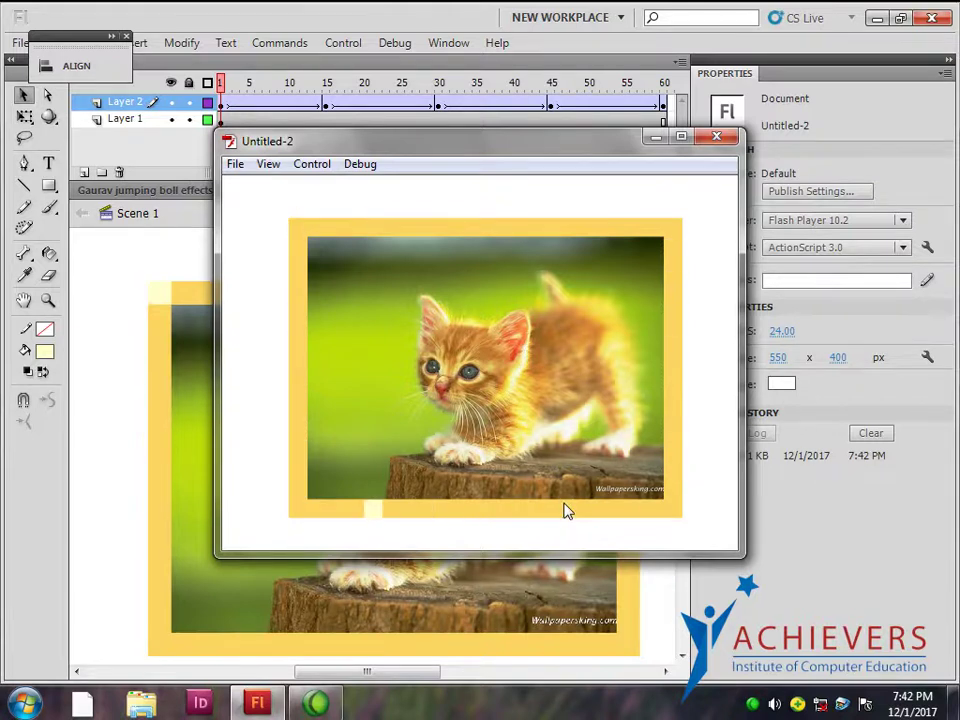
pyautogui.hotkey('ctrl', 'w')
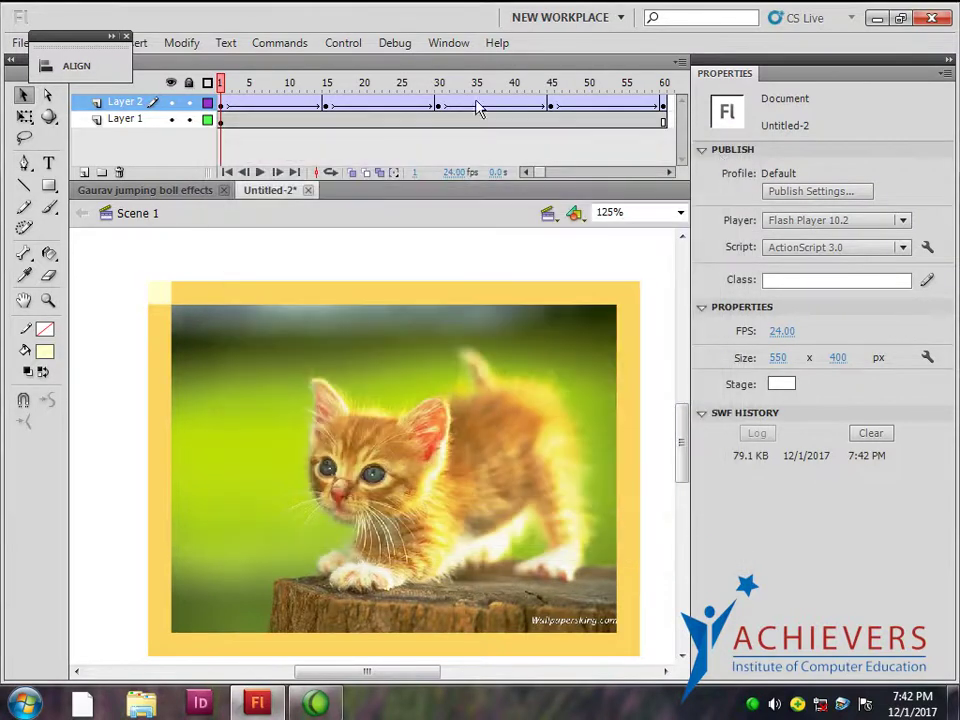
pyautogui.click(123, 106)
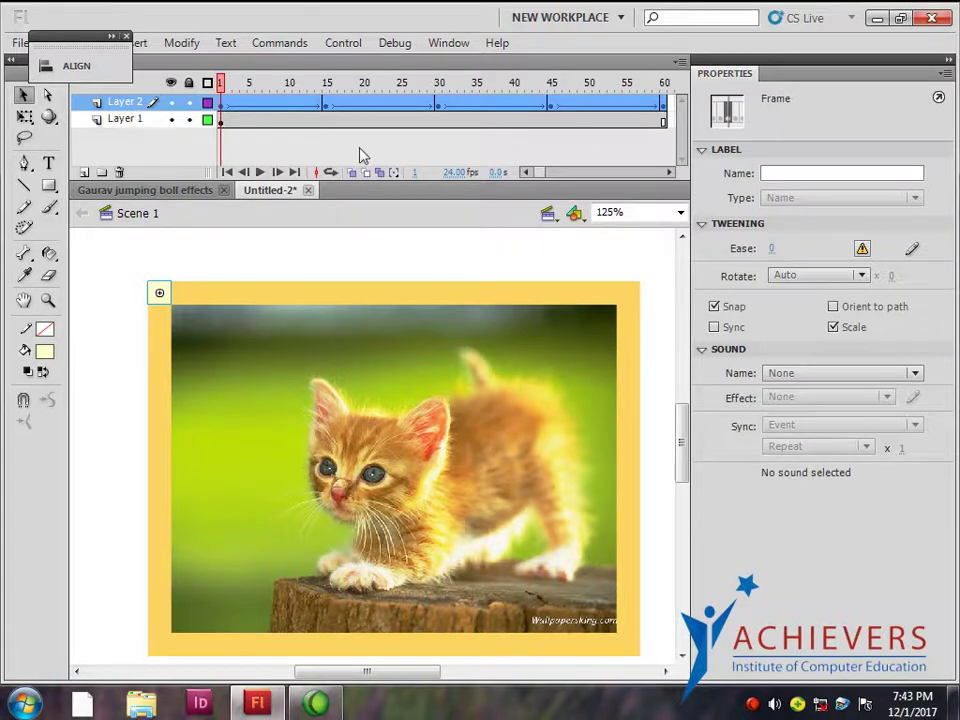
pyautogui.moveTo(228, 84)
pyautogui.mouseDown()
pyautogui.moveTo(392, 84)
pyautogui.moveTo(220, 86)
pyautogui.mouseUp()
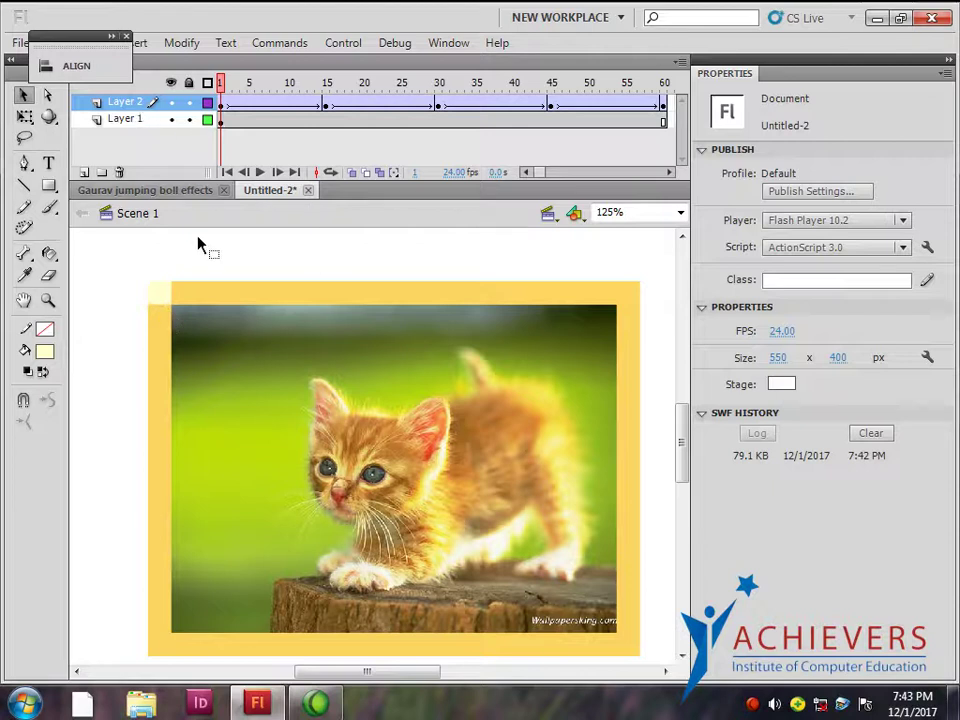
pyautogui.click(160, 301)
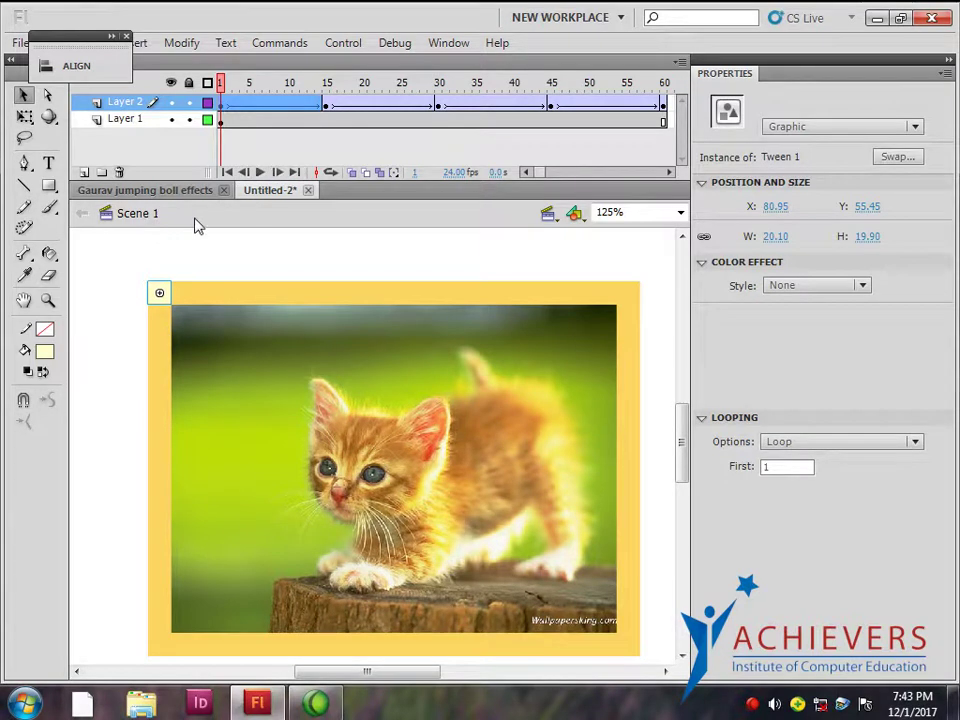
# Copy all the tweened frames of Layer 2 and add a new layer above it
pyautogui.click(123, 106)
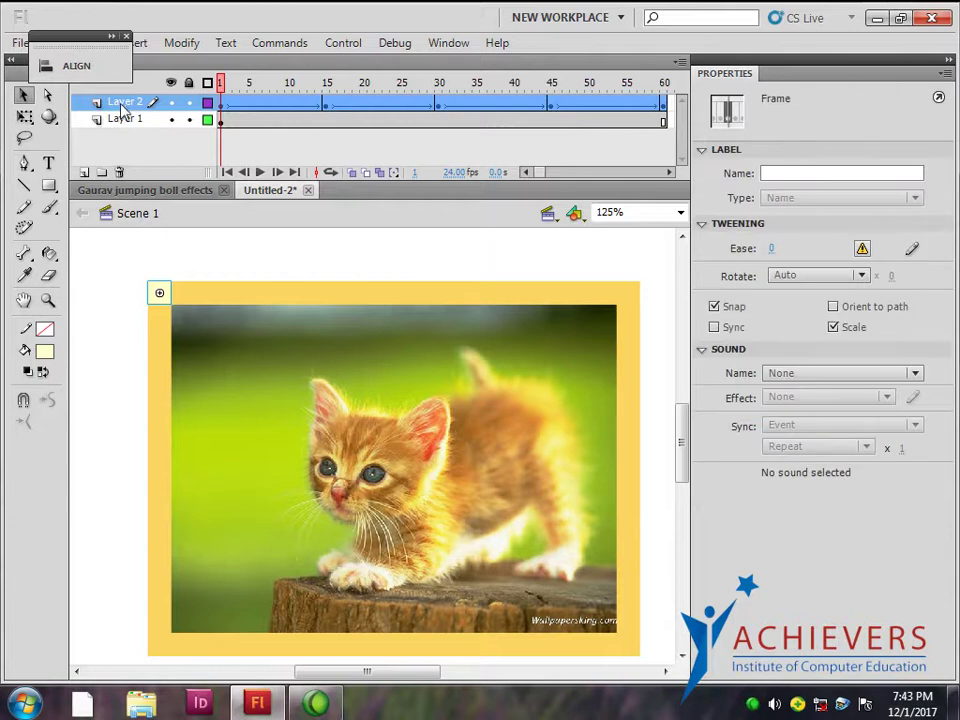
pyautogui.rightClick(243, 103)
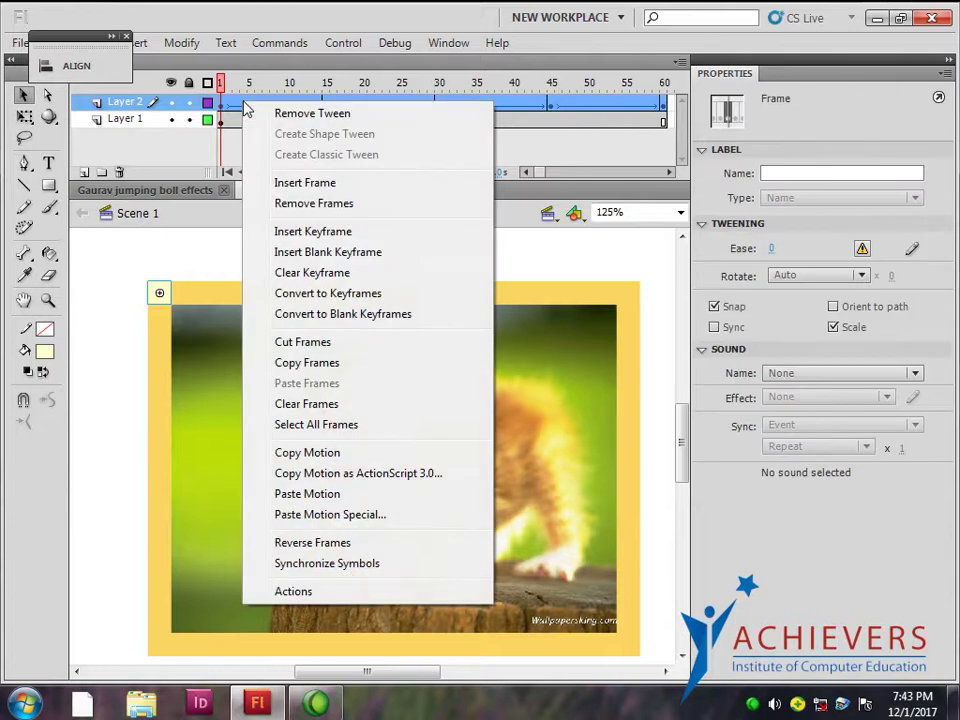
pyautogui.click(296, 363)
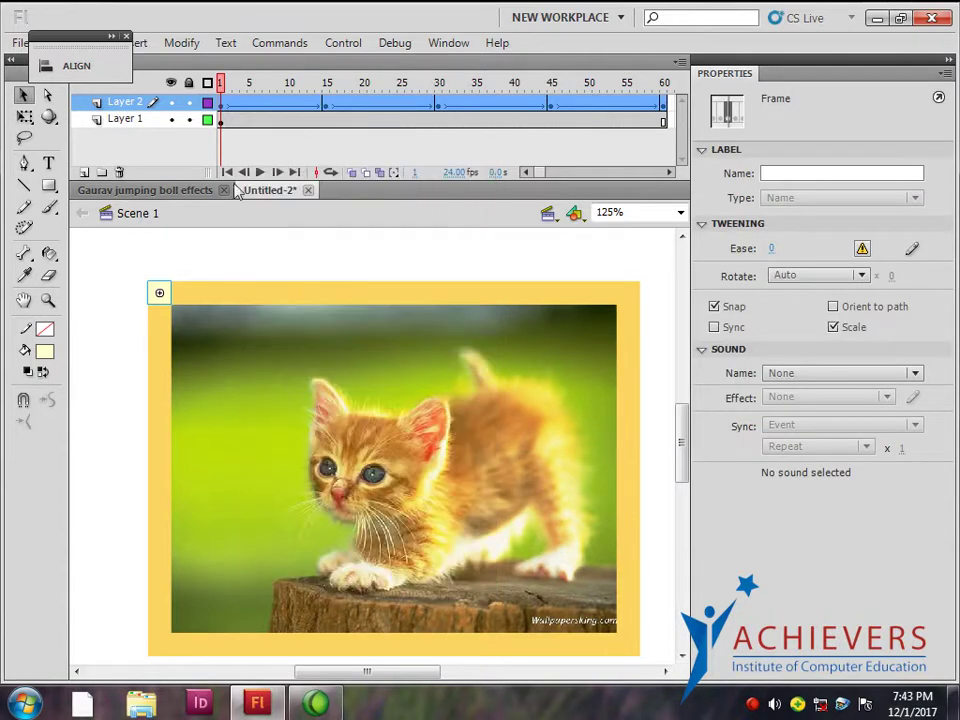
pyautogui.click(84, 172)
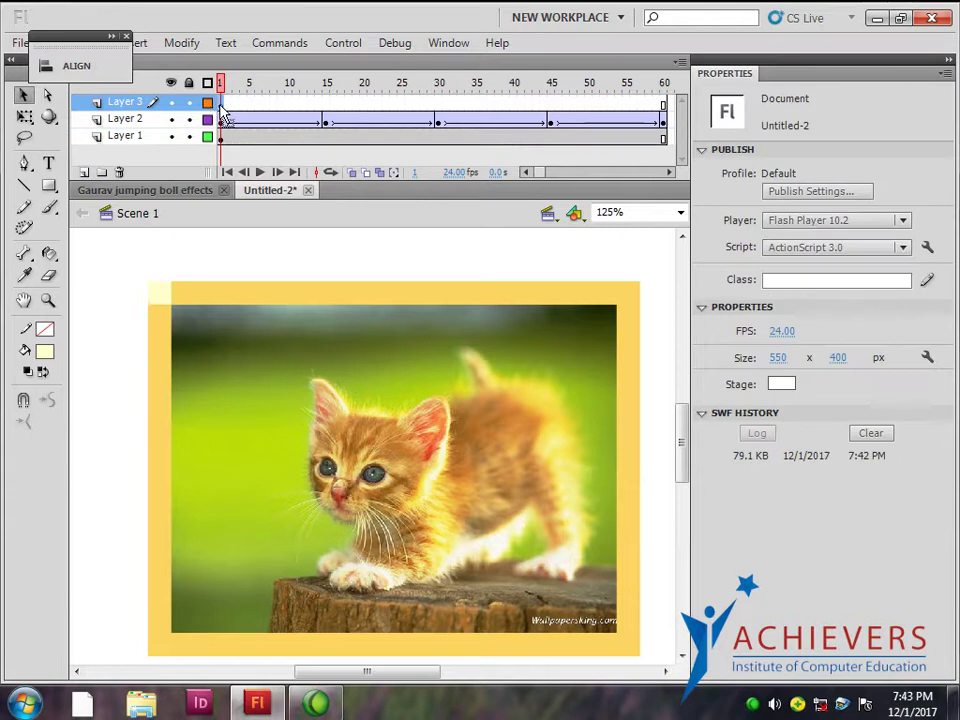
# Try pasting the copied frames at frame 1 of Layer 3, and undo the paste
pyautogui.rightClick(220, 104)
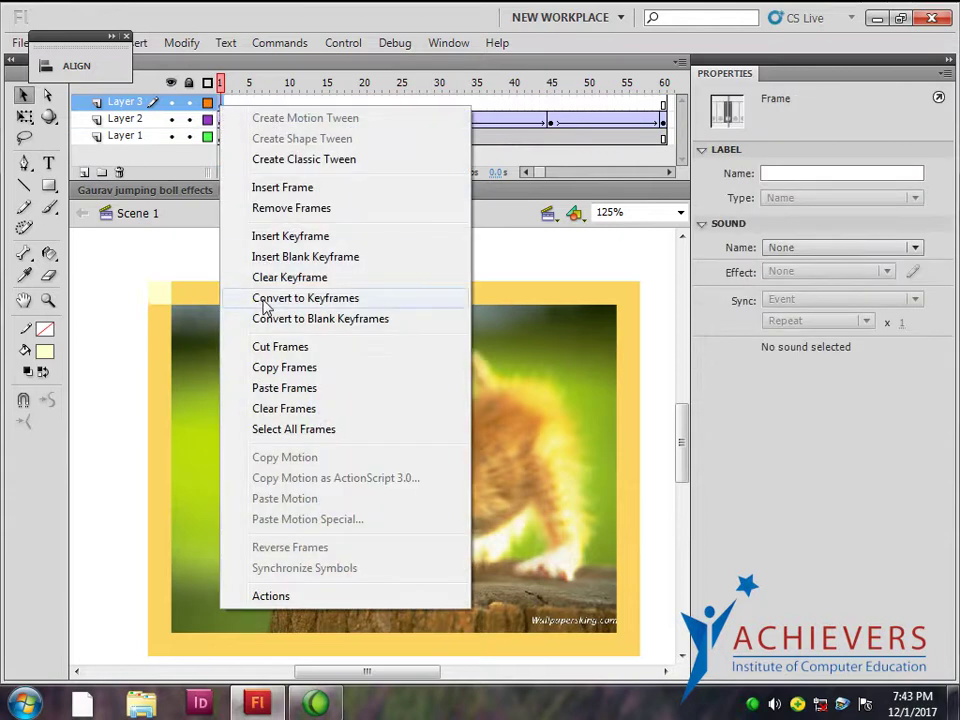
pyautogui.click(265, 388)
pyautogui.click(670, 172)
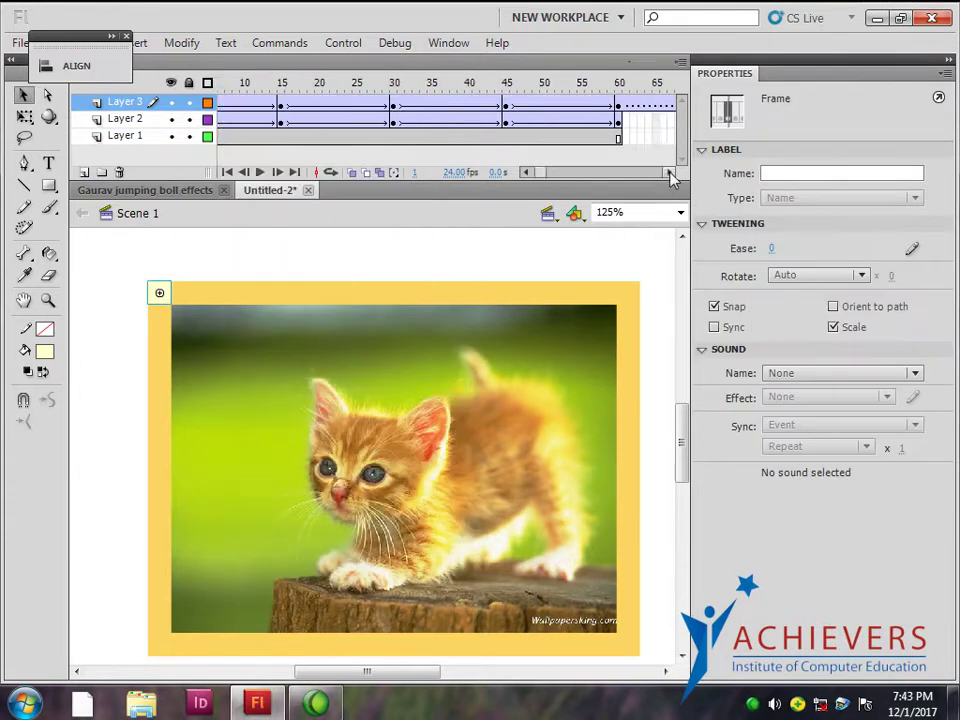
pyautogui.hotkey('ctrl', 'z')
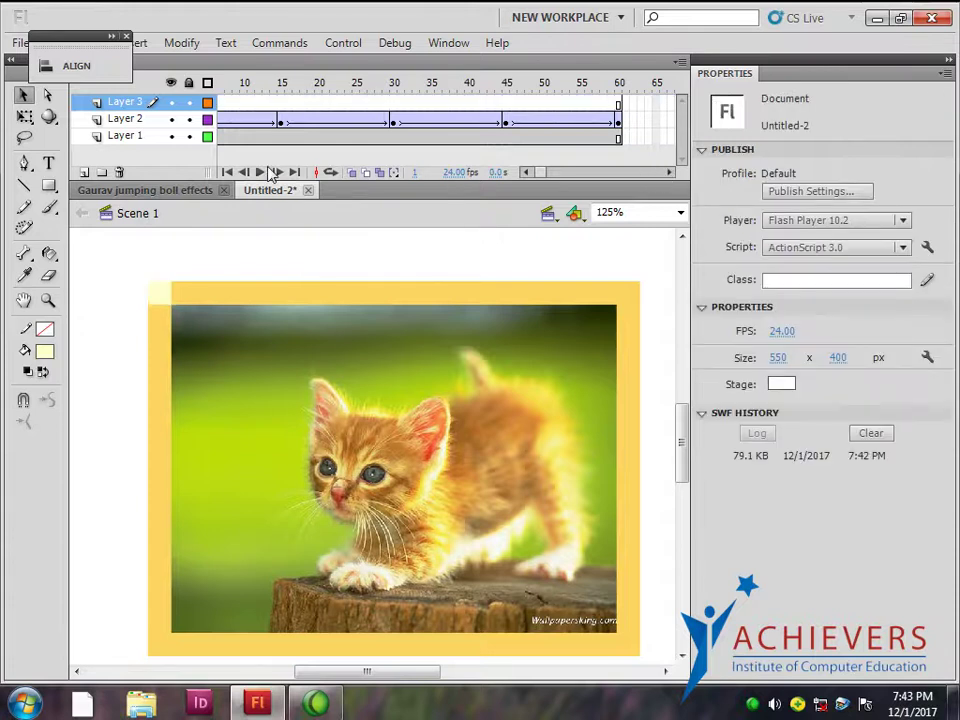
# Delete the empty Layer 3, and copy and paste Layer 2 as a duplicate layer above the original
pyautogui.click(88, 102)
pyautogui.click(120, 173)
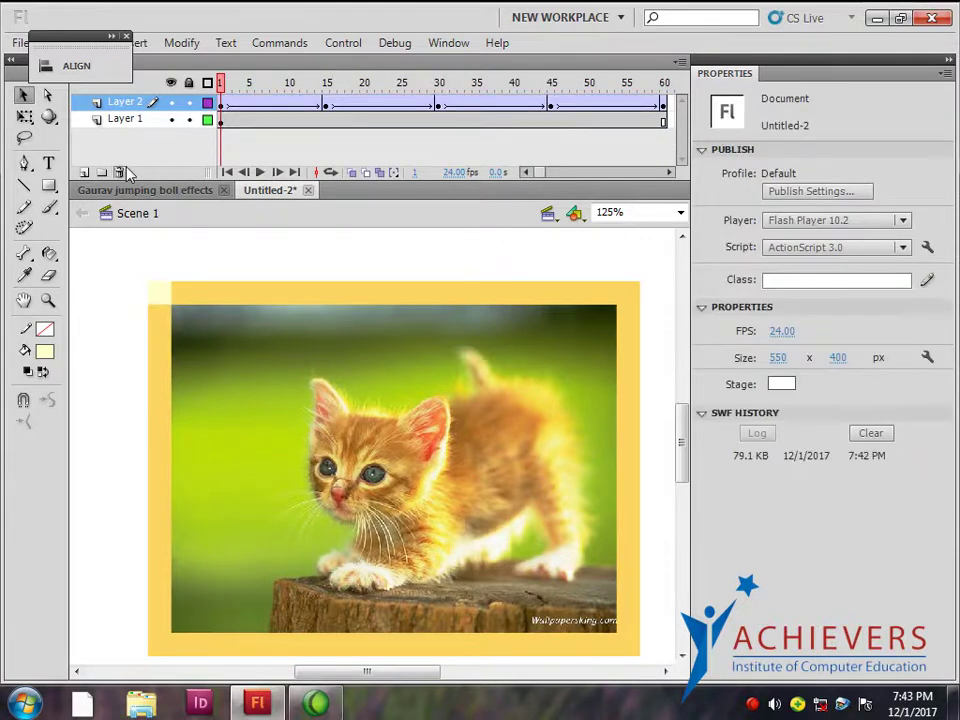
pyautogui.rightClick(121, 103)
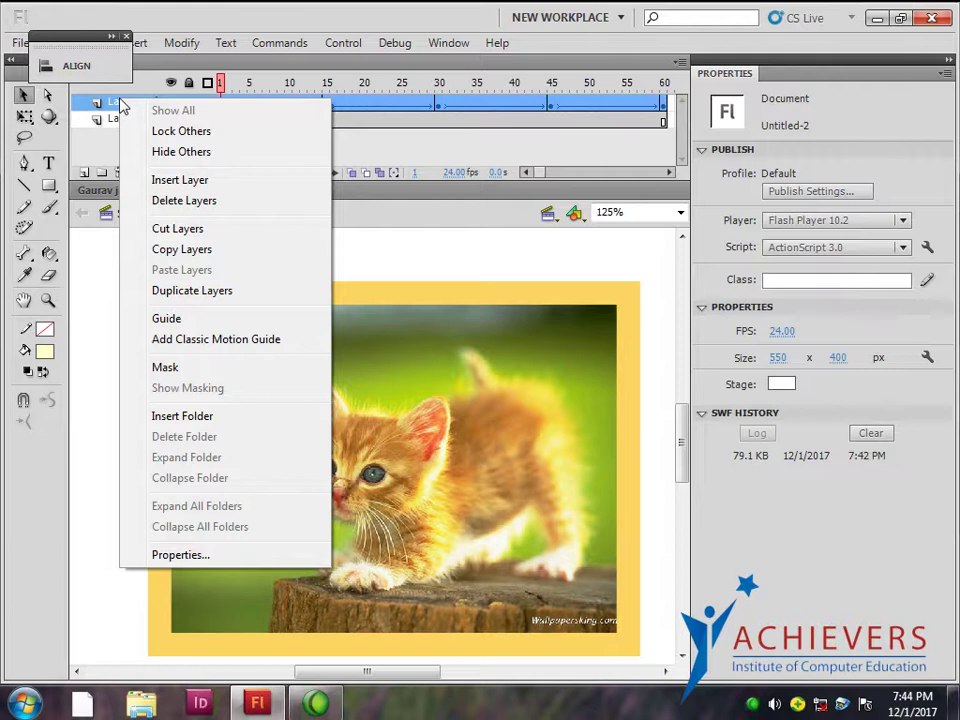
pyautogui.click(180, 249)
pyautogui.rightClick(128, 110)
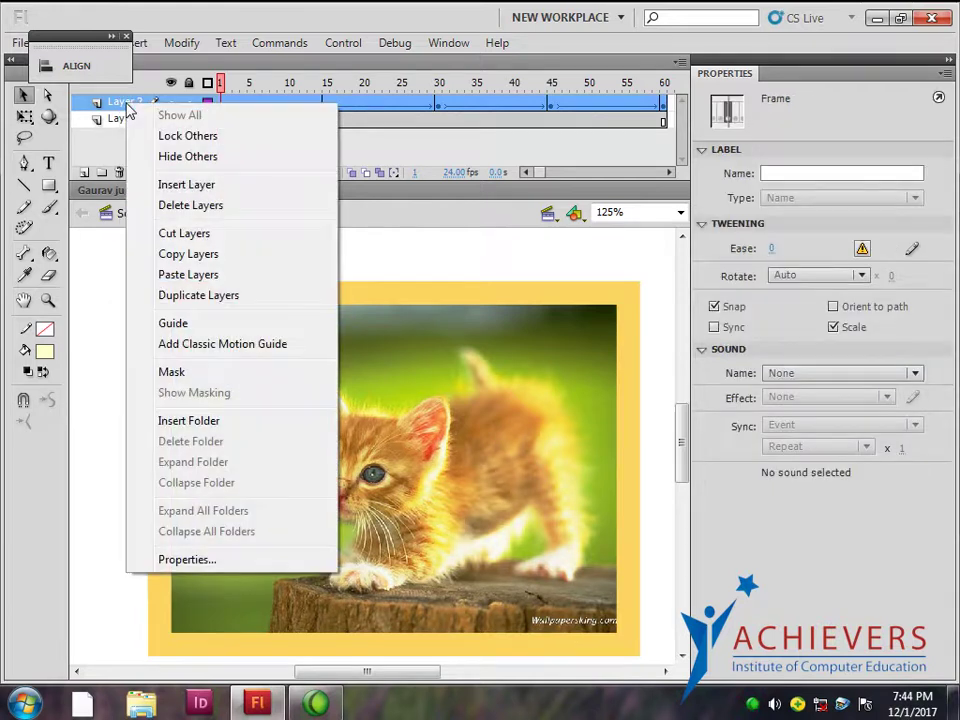
pyautogui.click(180, 274)
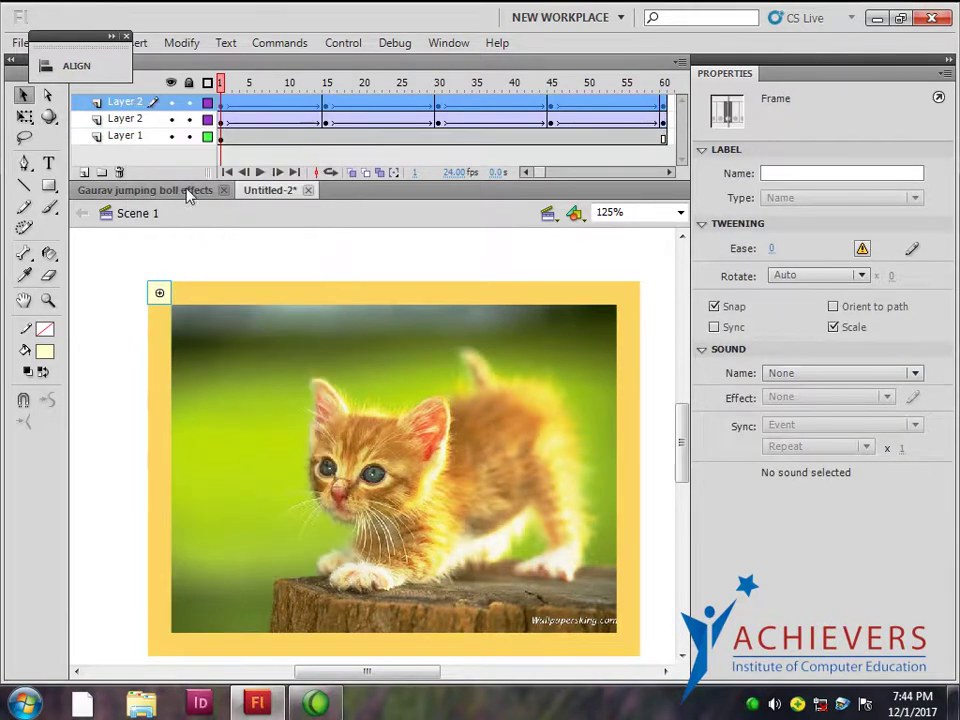
# Reverse the frames of the duplicated Layer 2, test the movie, and close the preview
pyautogui.rightClick(300, 106)
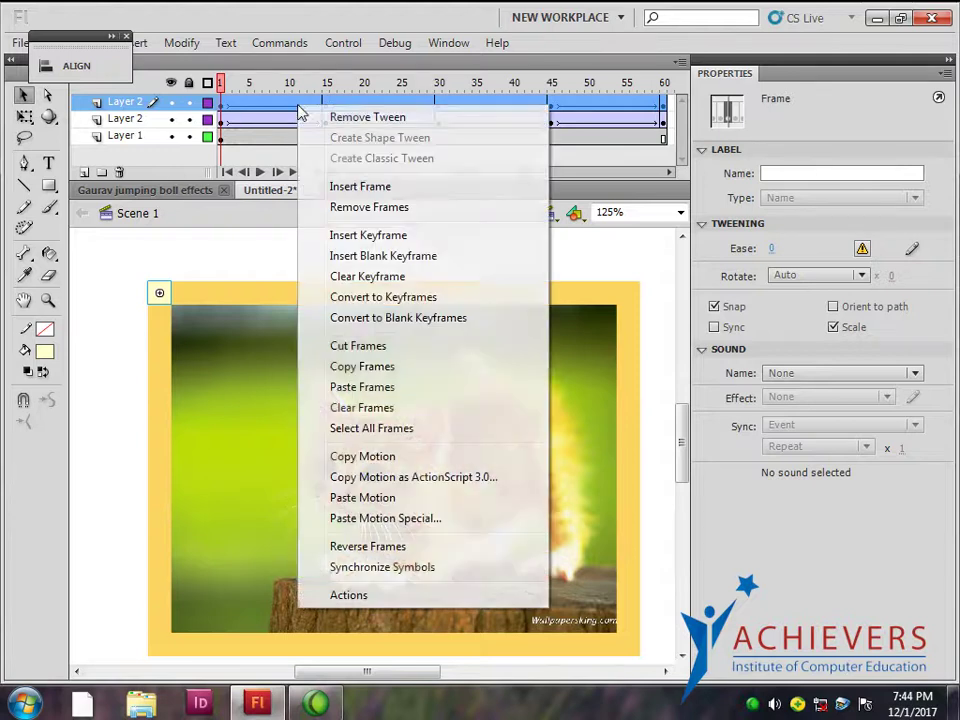
pyautogui.click(345, 547)
pyautogui.hotkey('ctrl', 'Return')
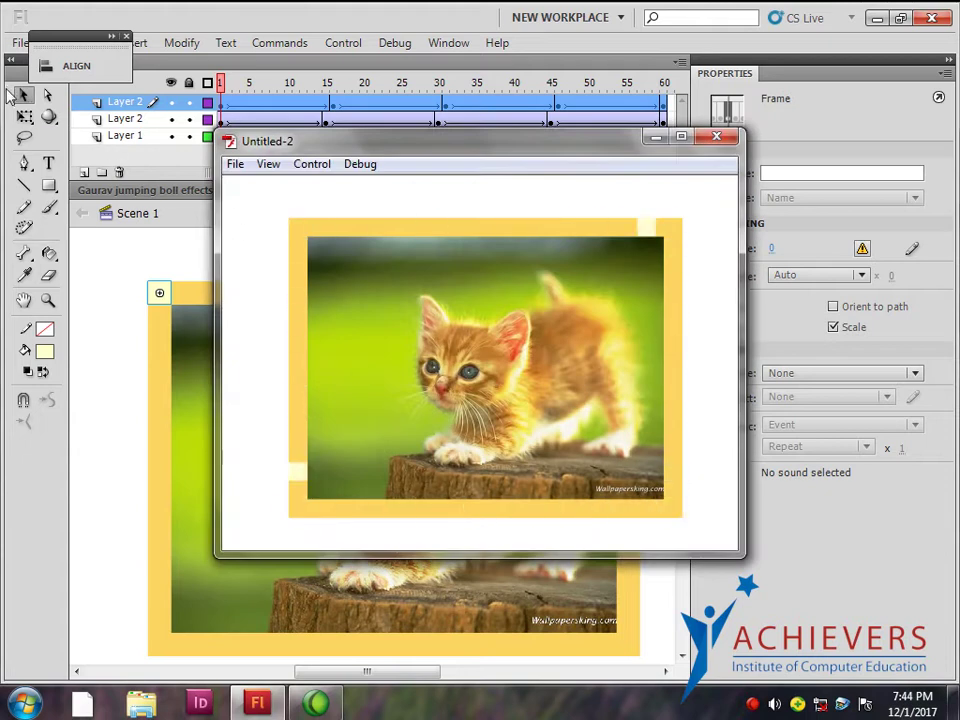
pyautogui.click(716, 136)
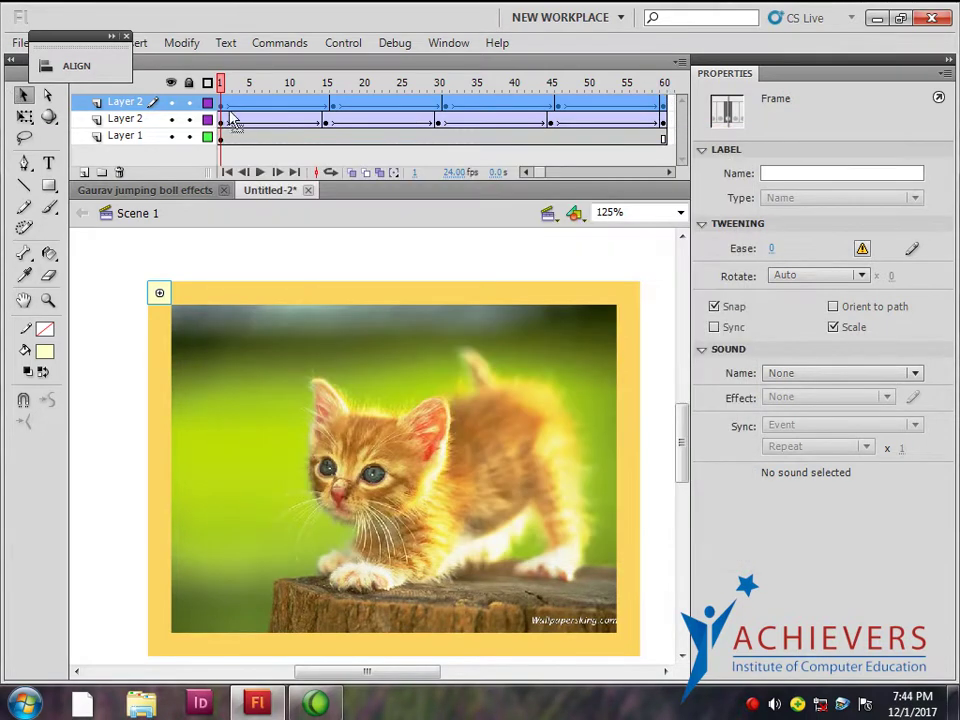
# Recolour the square symbol at frame 1 of the upper Layer 2 to light green #CCFF99 and test the movie
pyautogui.click(139, 289)
pyautogui.click(157, 296)
pyautogui.doubleClick(157, 296)
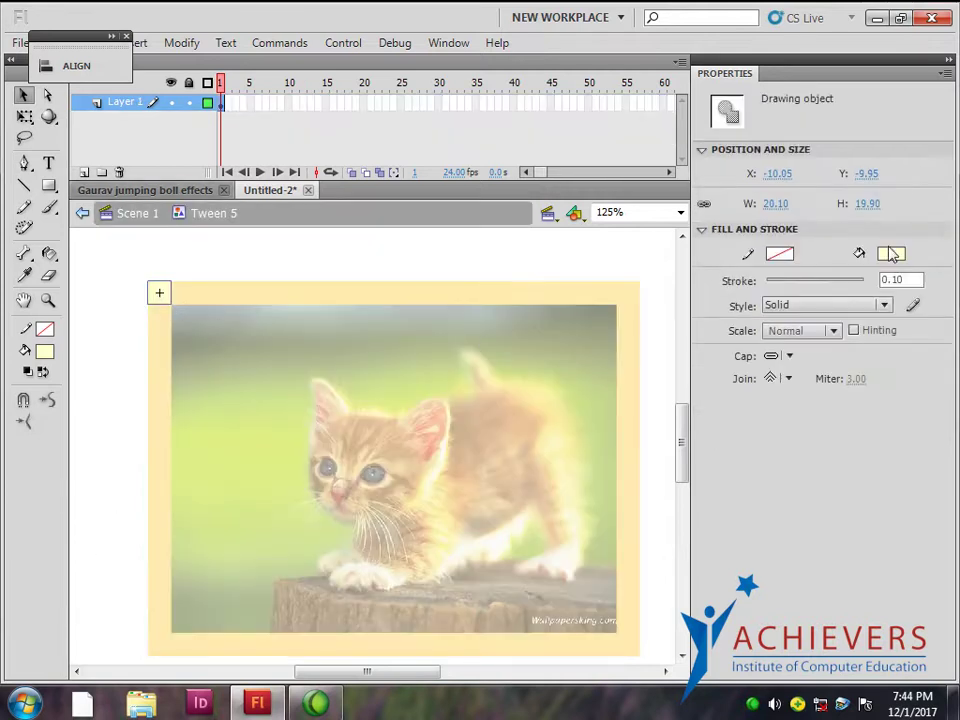
pyautogui.doubleClick(125, 245)
pyautogui.click(157, 296)
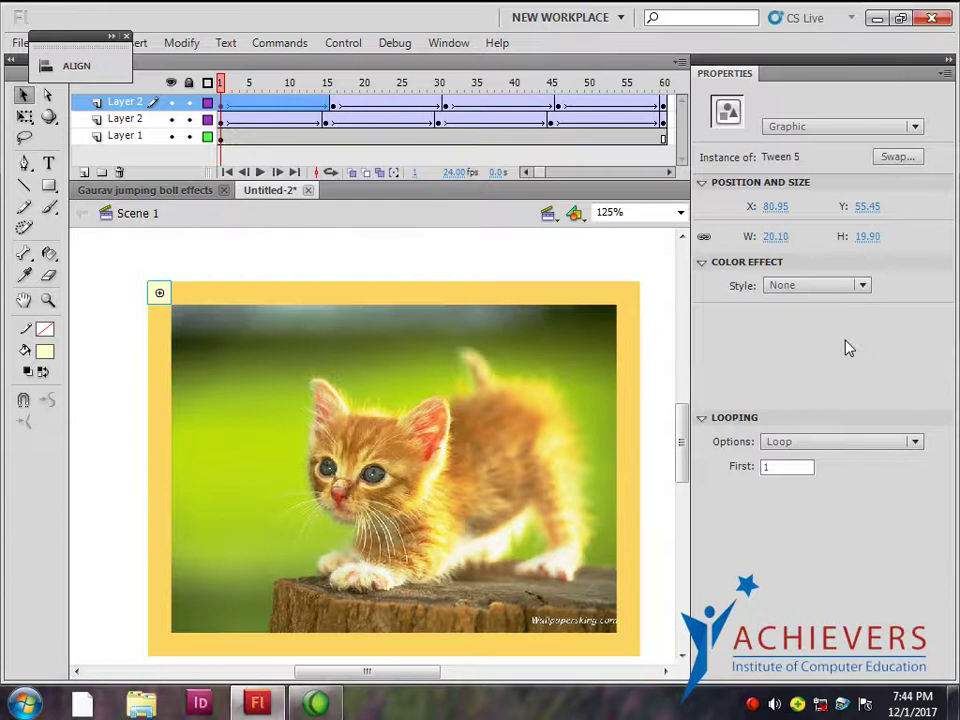
pyautogui.doubleClick(165, 304)
pyautogui.click(889, 253)
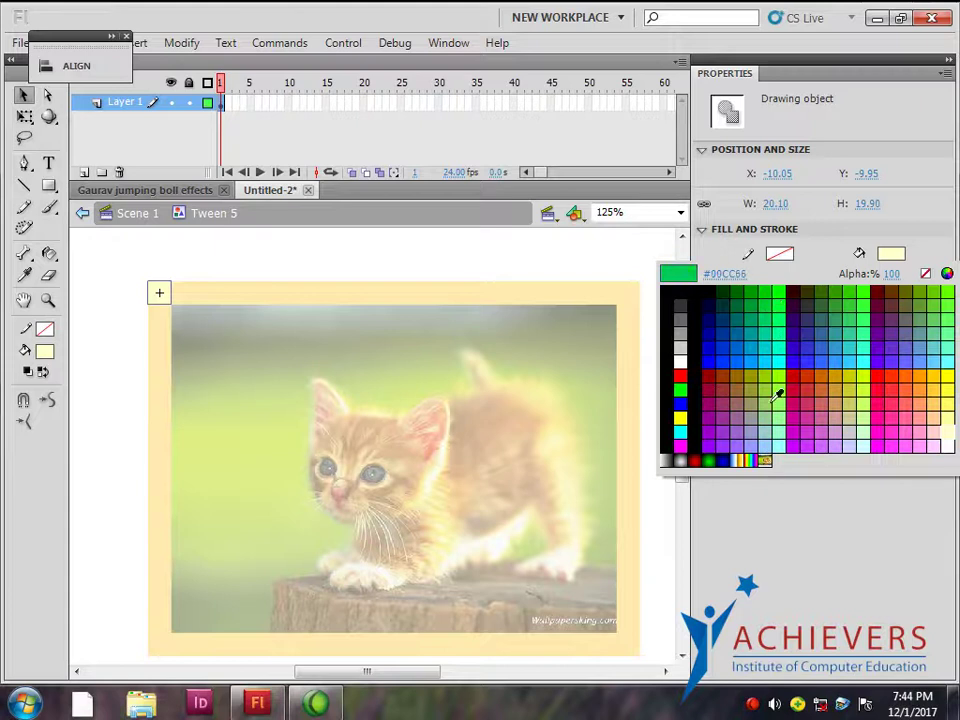
pyautogui.click(867, 411)
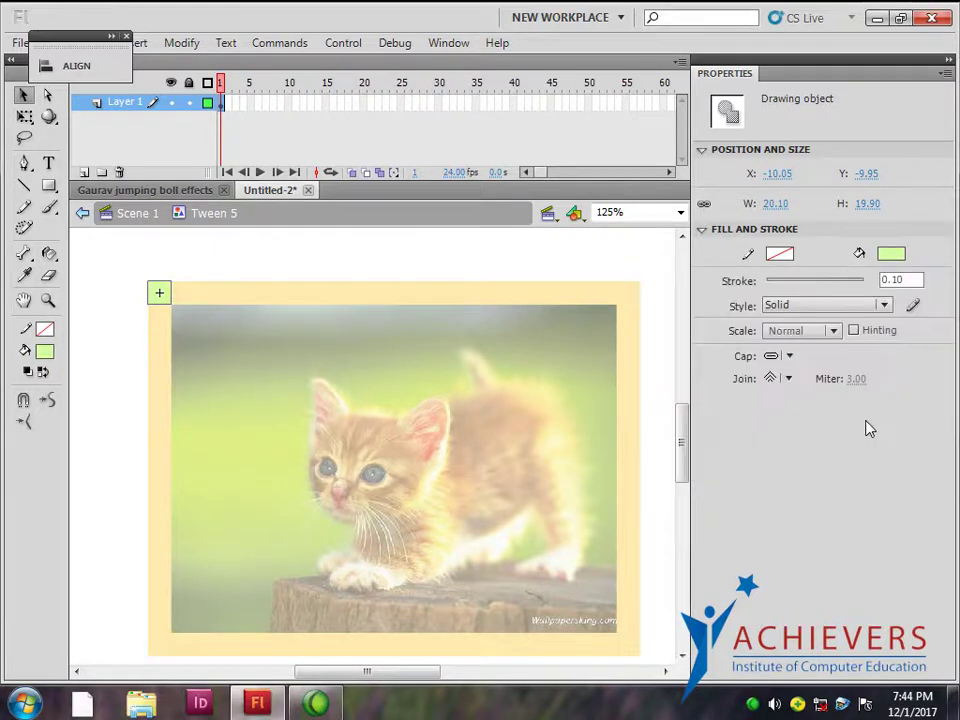
pyautogui.click(133, 214)
pyautogui.hotkey('ctrl', 'Return')
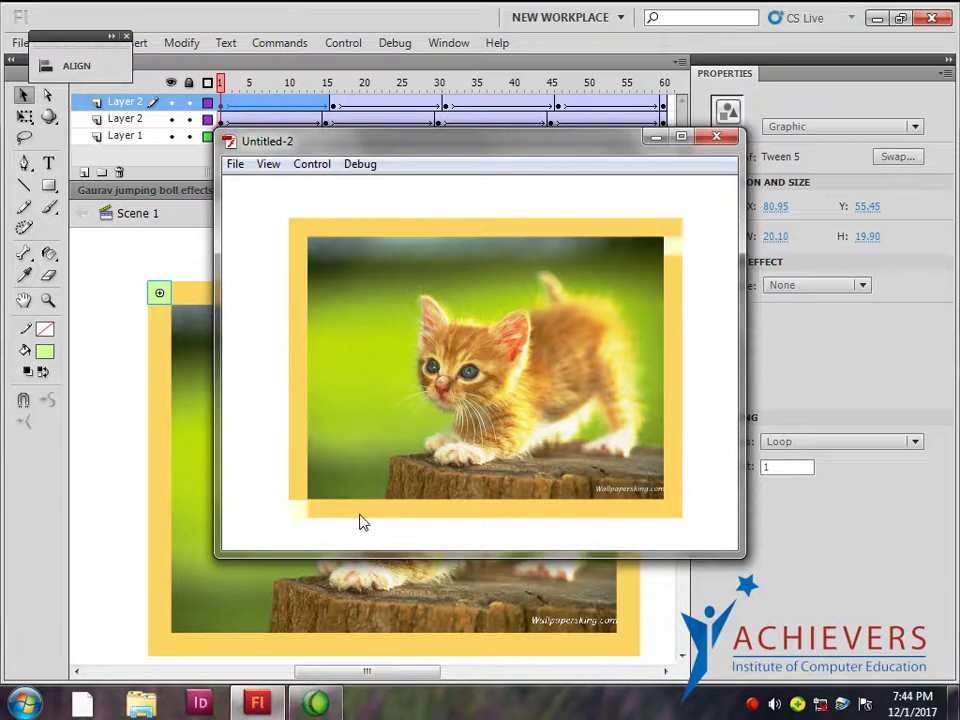
pyautogui.click(716, 136)
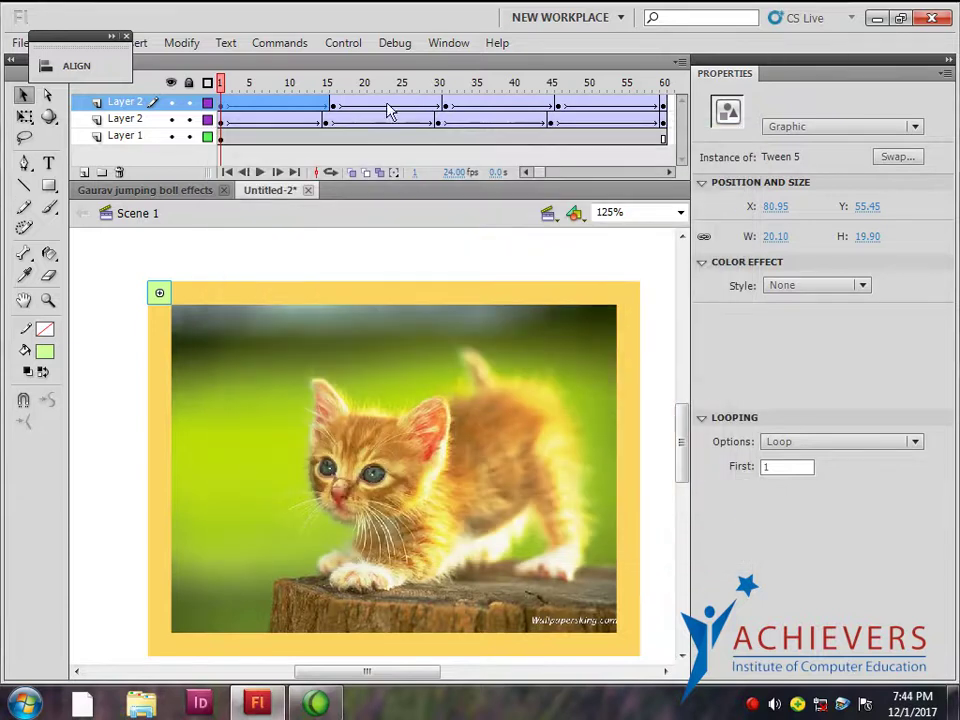
# Try adding a layer folder above the original Layer 2, and delete the folder
pyautogui.click(336, 112)
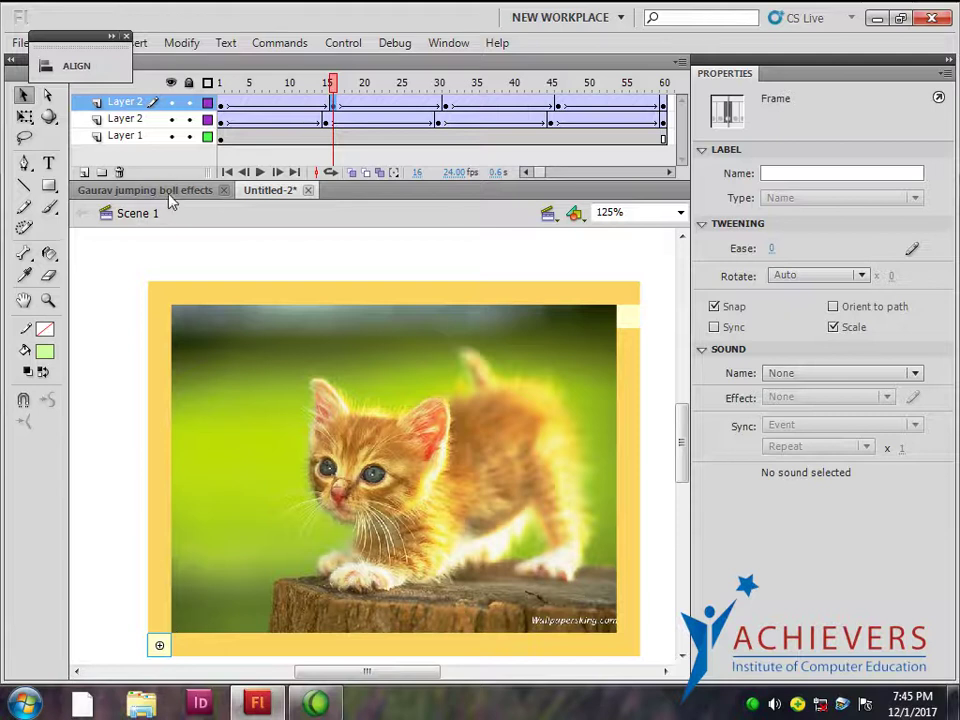
pyautogui.keyDown('shift'); pyautogui.click(125, 120); pyautogui.keyUp('shift')
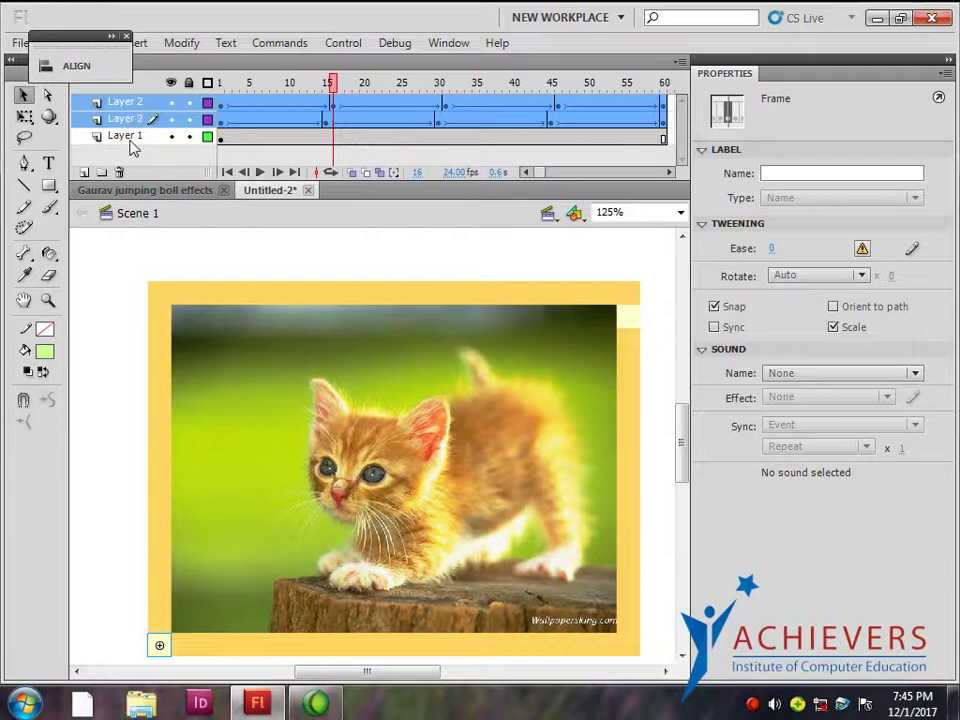
pyautogui.click(102, 172)
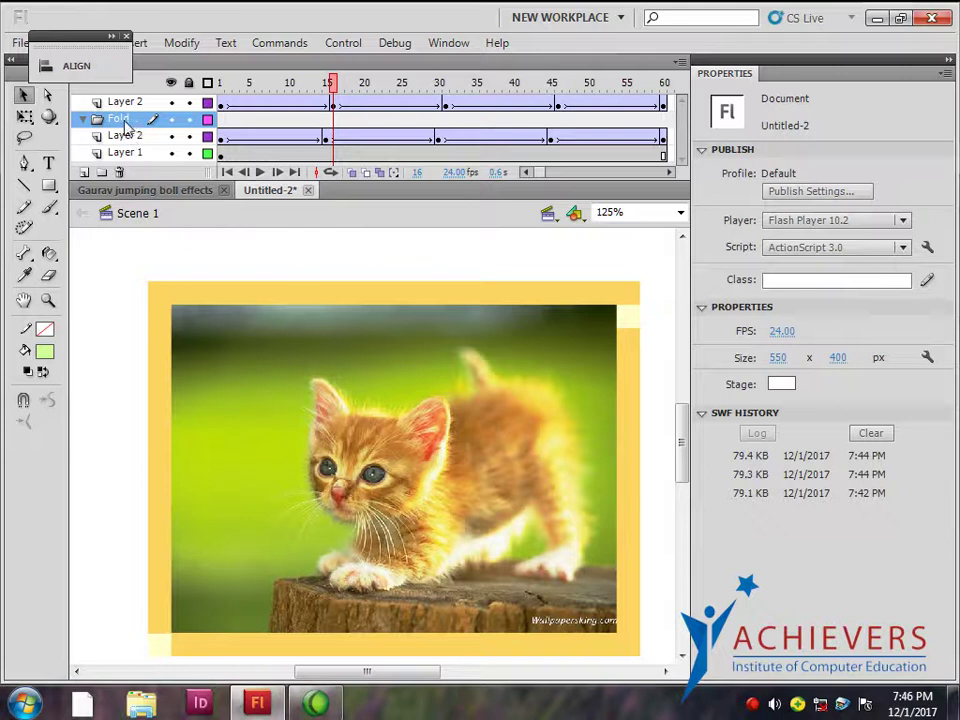
pyautogui.click(118, 172)
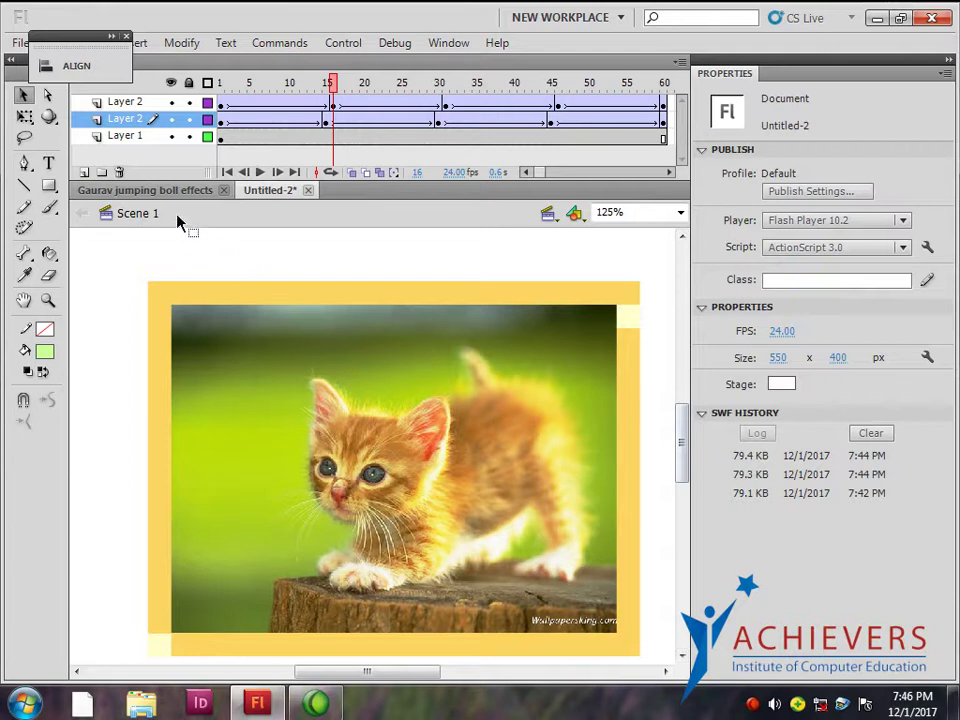
pyautogui.click(176, 295)
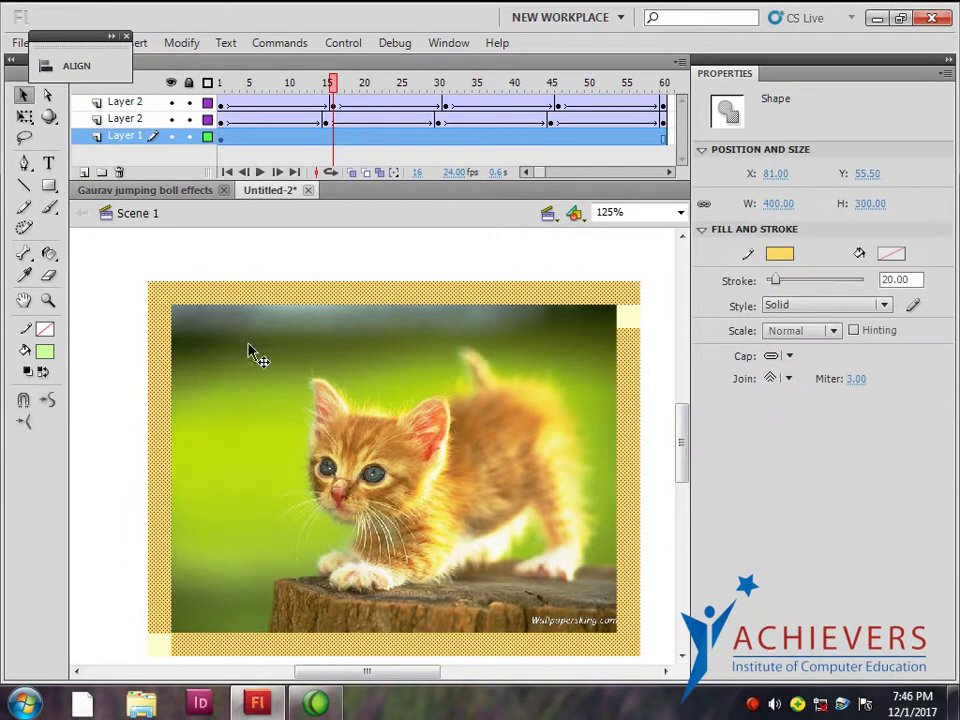
# Open the green square at frame 1 for editing, dismiss the Windows colour scheme prompt, and return to Scene 1
pyautogui.click(160, 102)
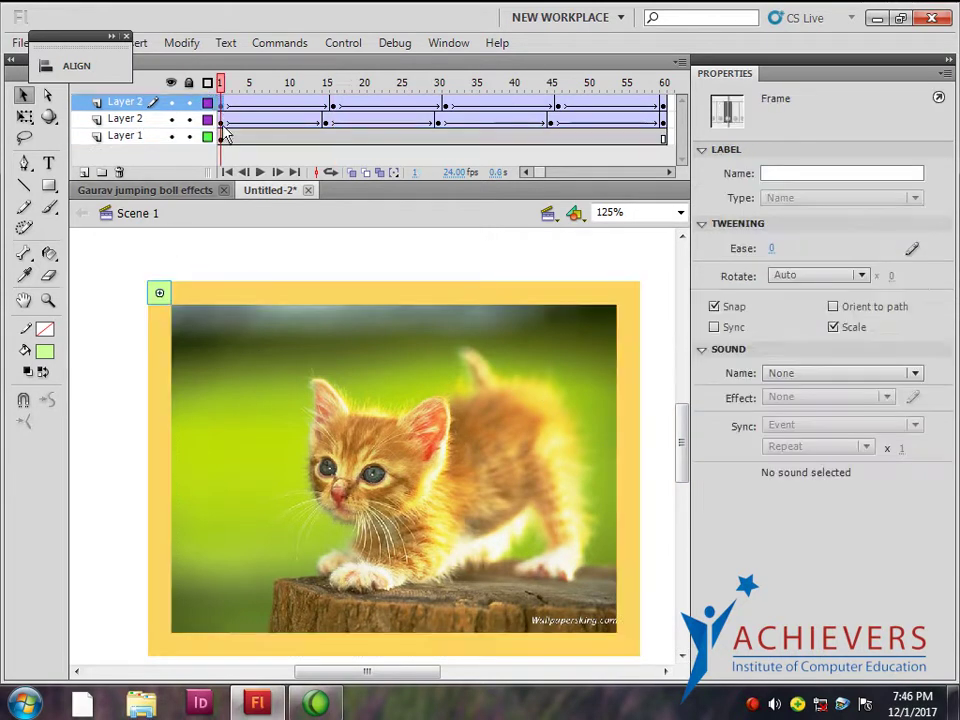
pyautogui.doubleClick(157, 292)
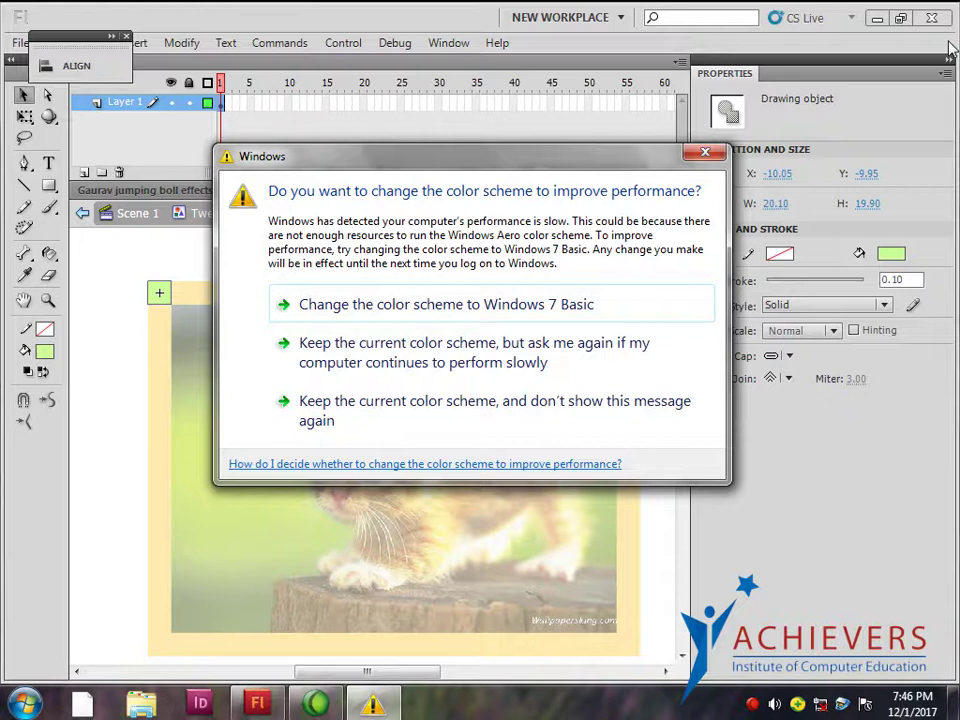
pyautogui.click(705, 152)
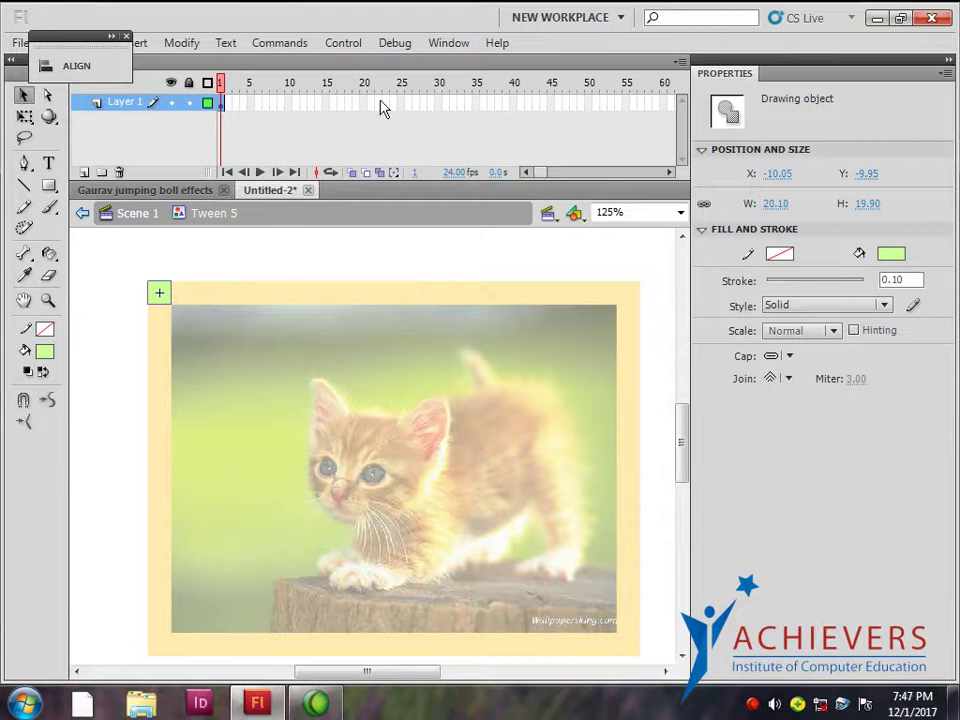
pyautogui.click(135, 213)
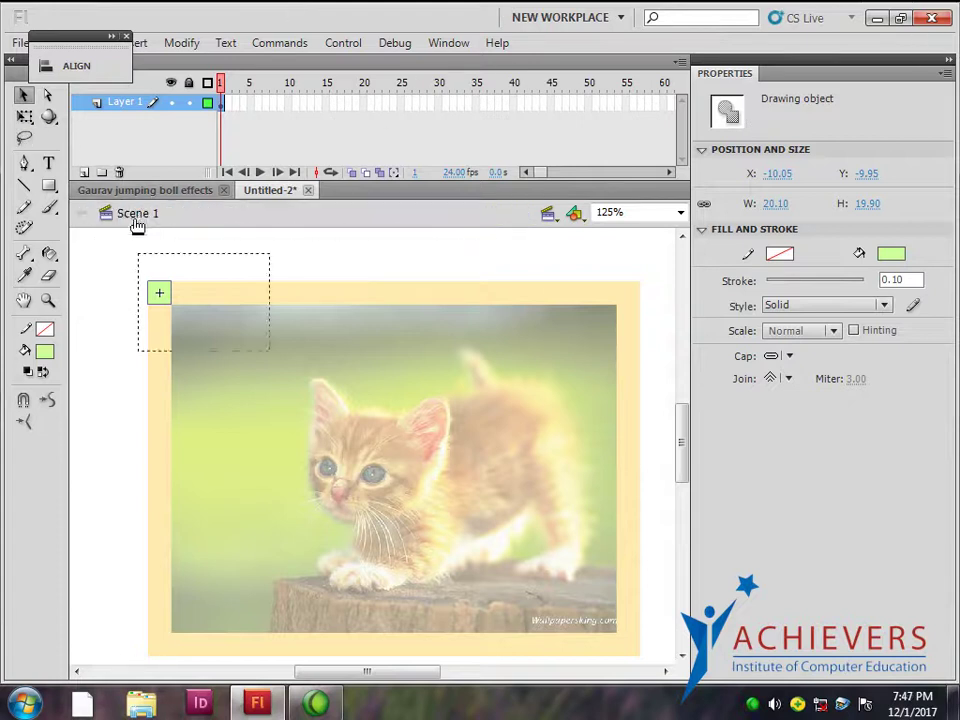
# Copy the fill colour code #CCFF99 from inside the green square at frame 1 and return to Scene 1
pyautogui.doubleClick(159, 293)
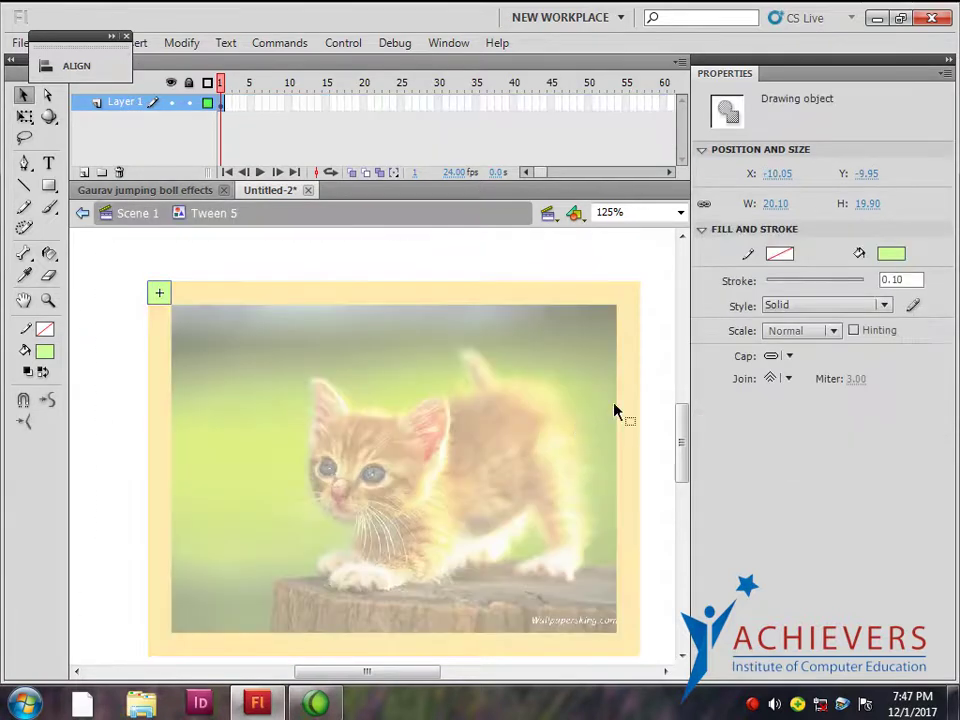
pyautogui.click(890, 253)
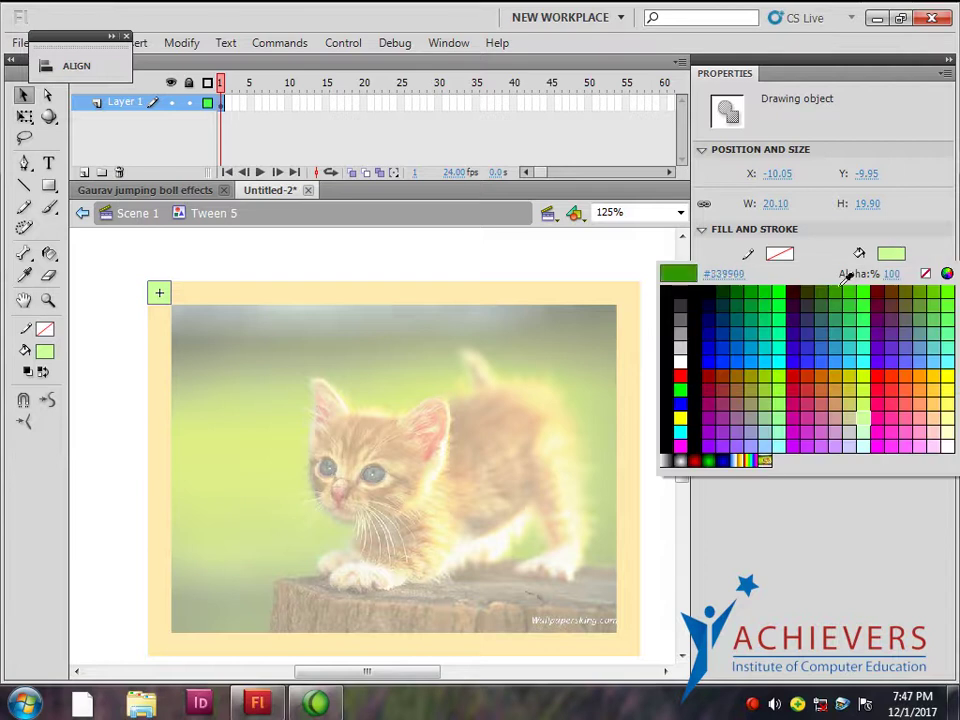
pyautogui.click(889, 256)
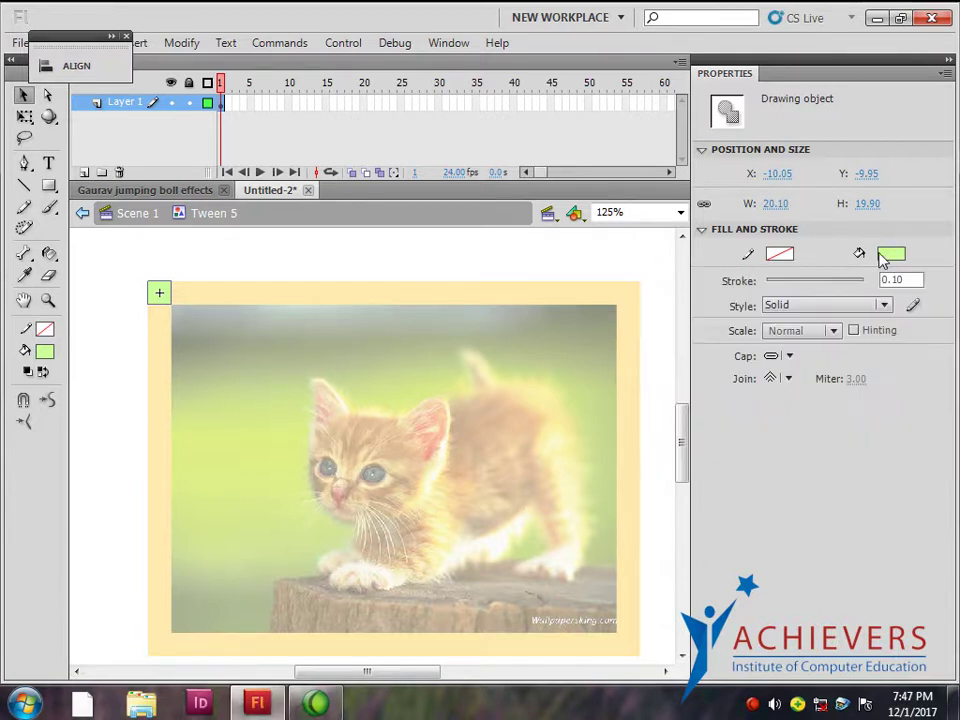
pyautogui.click(883, 255)
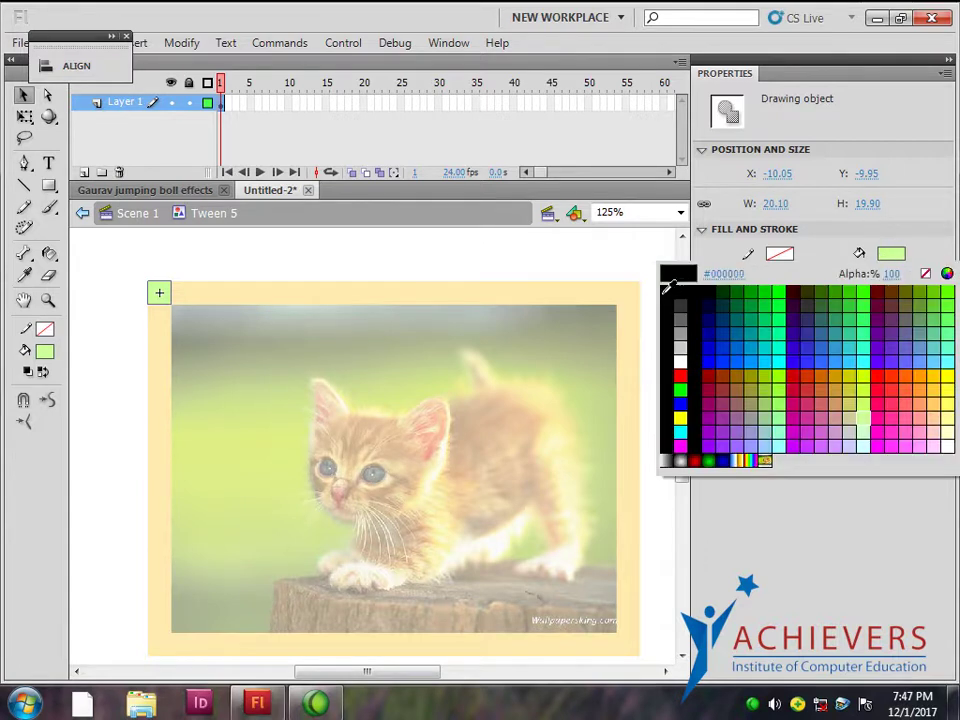
pyautogui.click(867, 417)
pyautogui.click(889, 253)
pyautogui.click(722, 274)
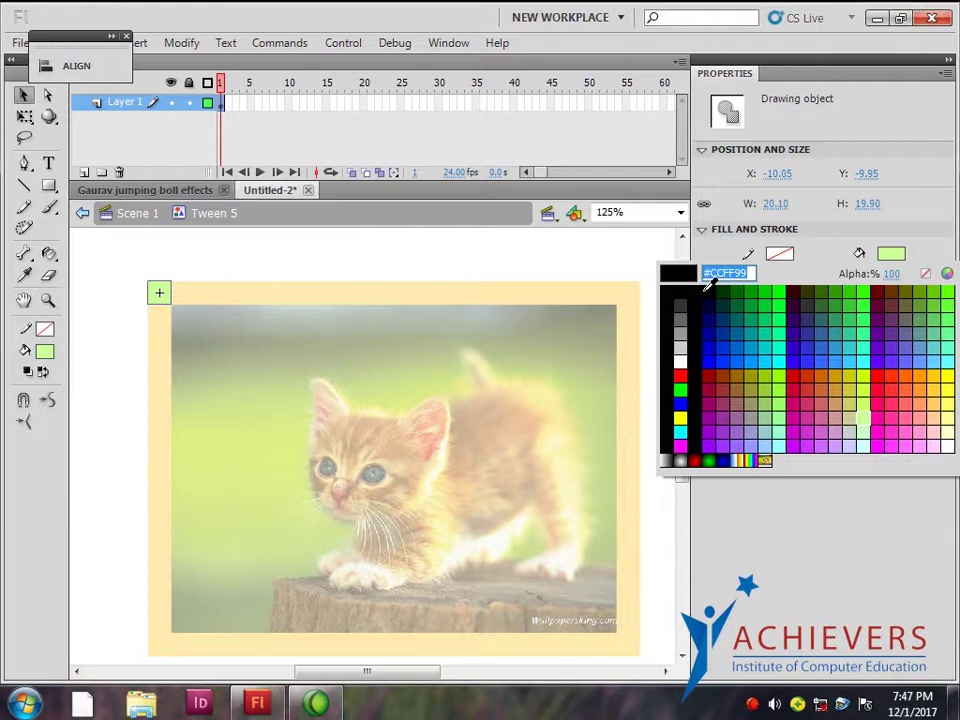
pyautogui.click(705, 290)
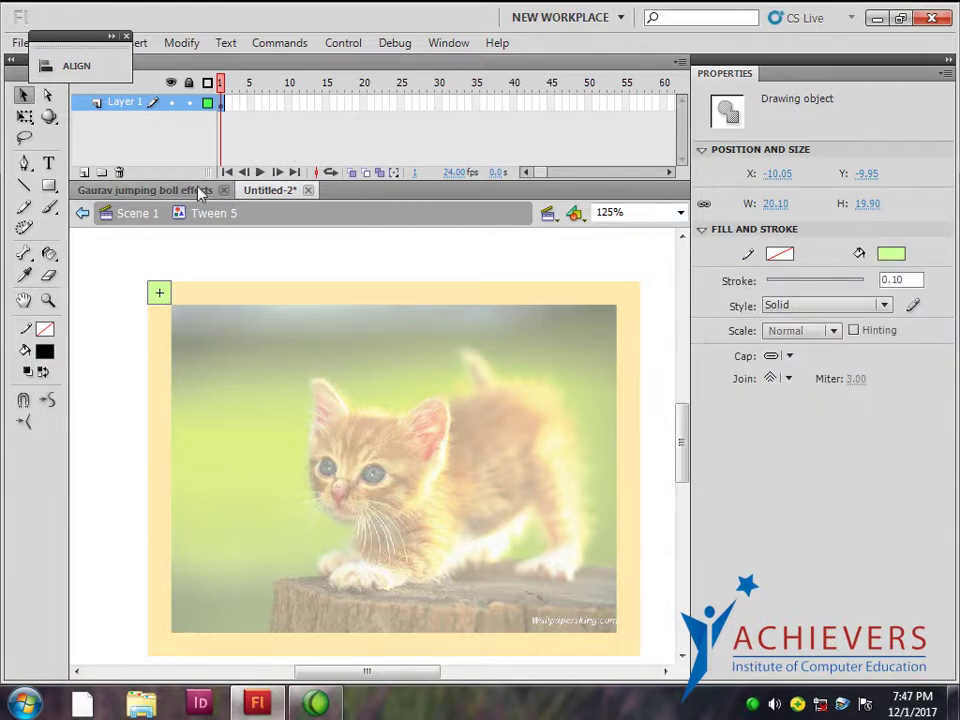
pyautogui.click(140, 213)
# Set the fill of the square symbol at frame 16 of the upper Layer 2 to #CCFF99 and return to Scene 1
pyautogui.click(334, 106)
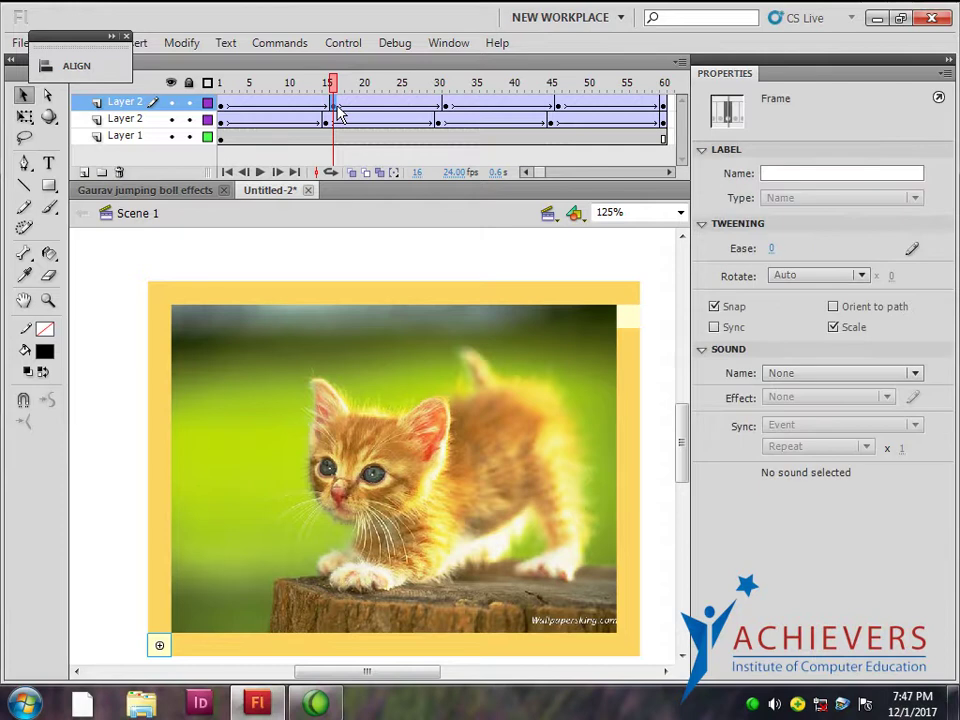
pyautogui.doubleClick(163, 650)
pyautogui.click(889, 256)
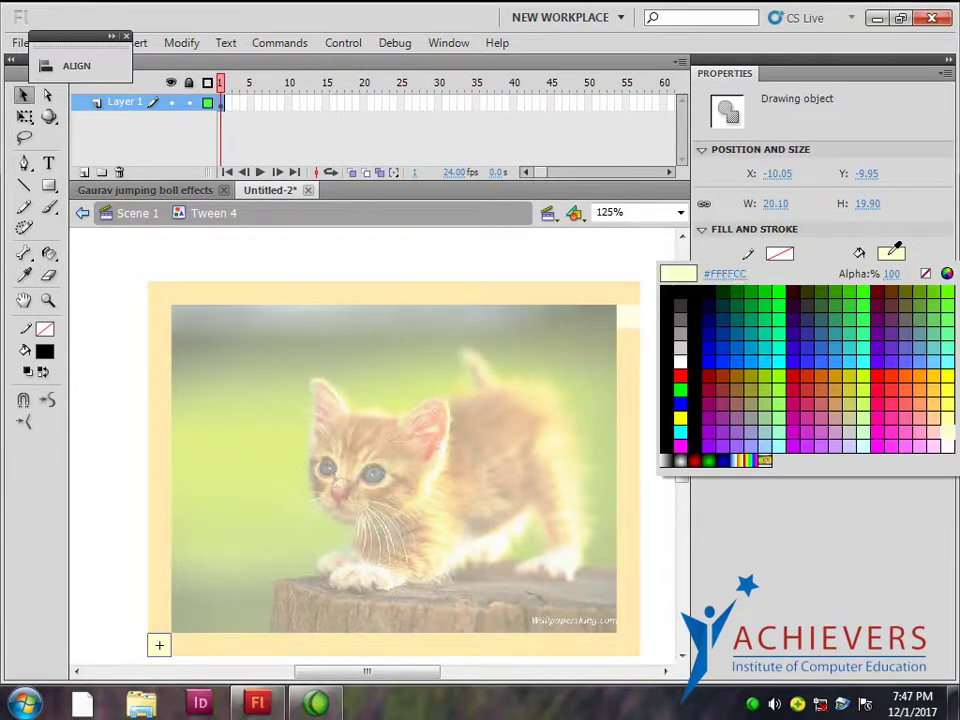
pyautogui.click(724, 274)
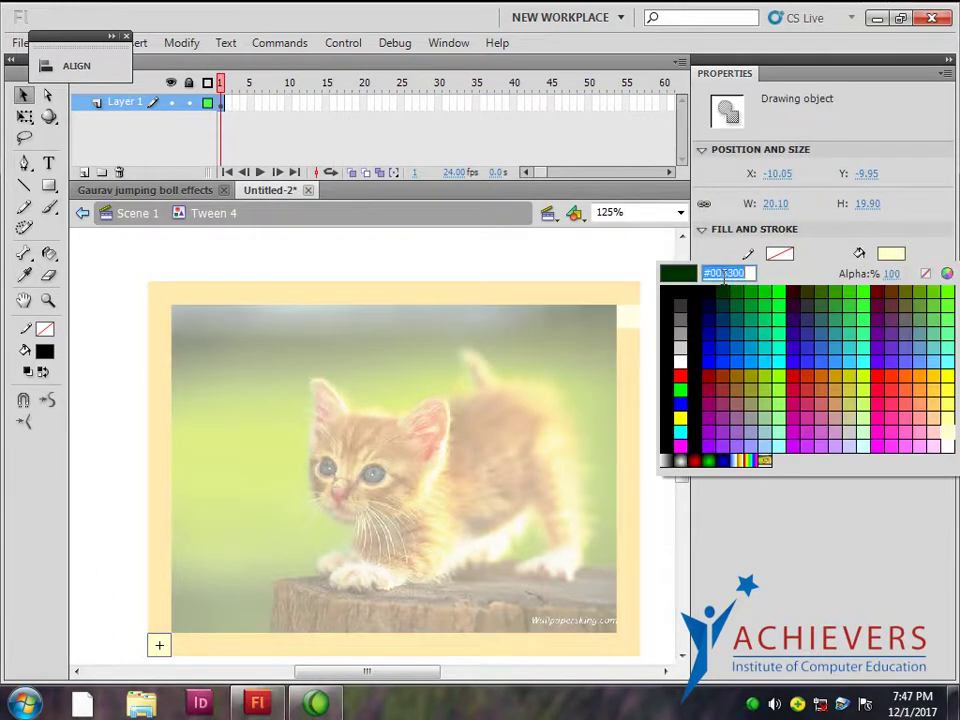
pyautogui.write('#CCFF99')
pyautogui.press('Return')
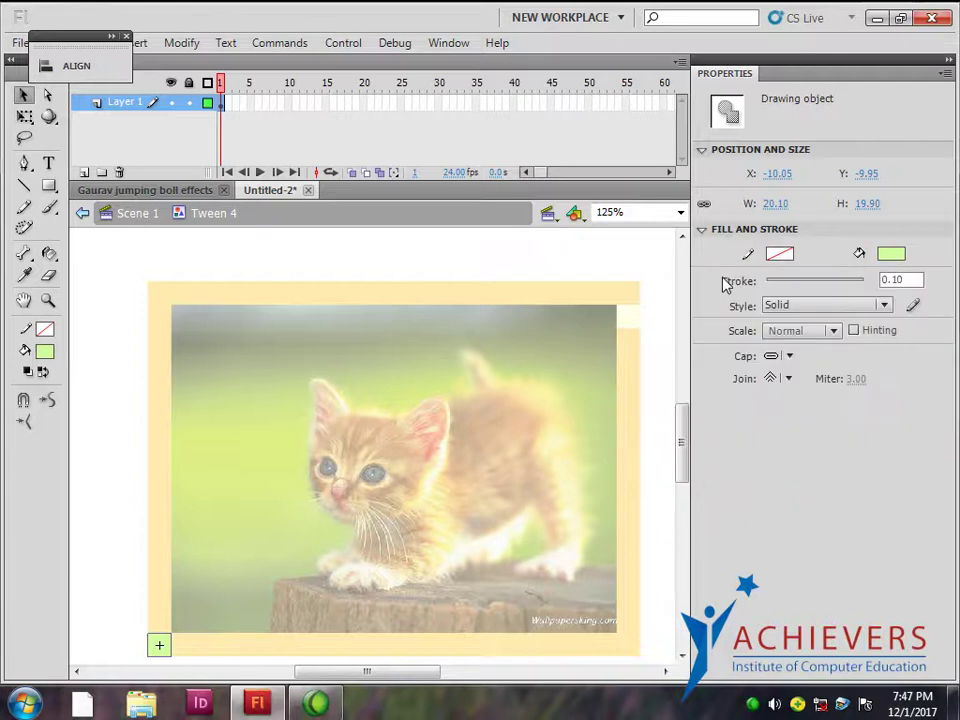
pyautogui.click(137, 213)
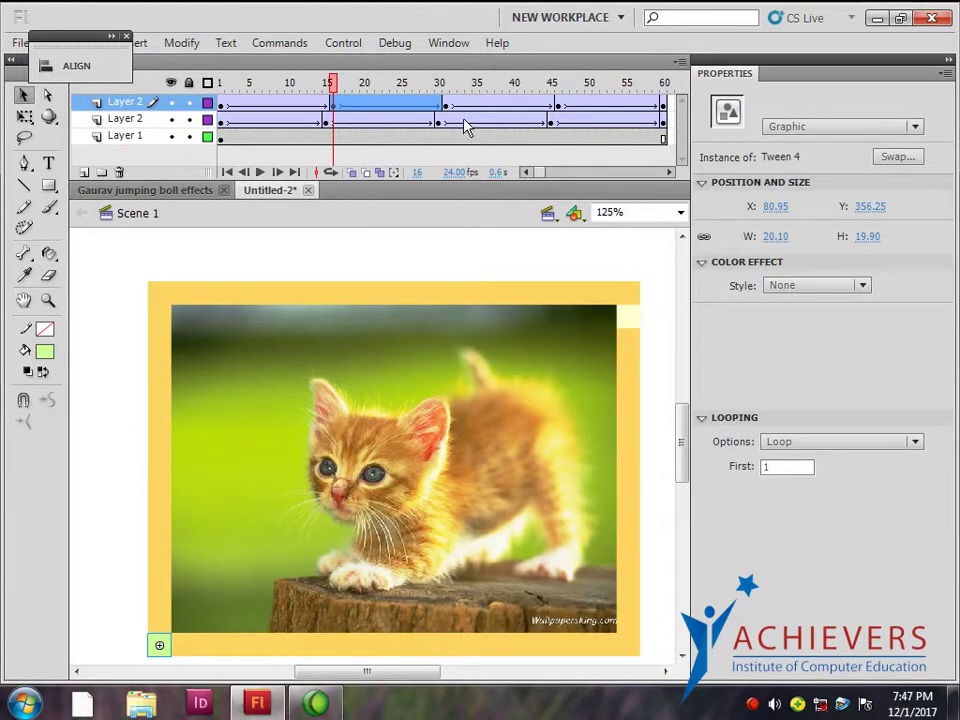
# Set the fill of the square symbol at frame 31 of the upper Layer 2 to #CCFF99 and return to Scene 1
pyautogui.click(445, 104)
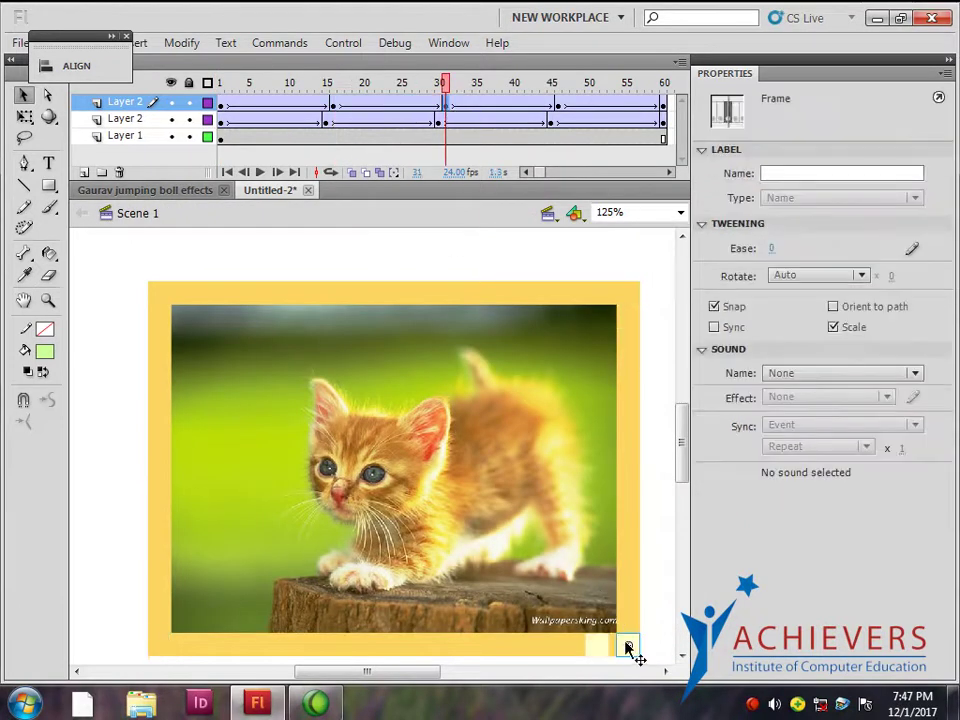
pyautogui.click(628, 650)
pyautogui.doubleClick(627, 647)
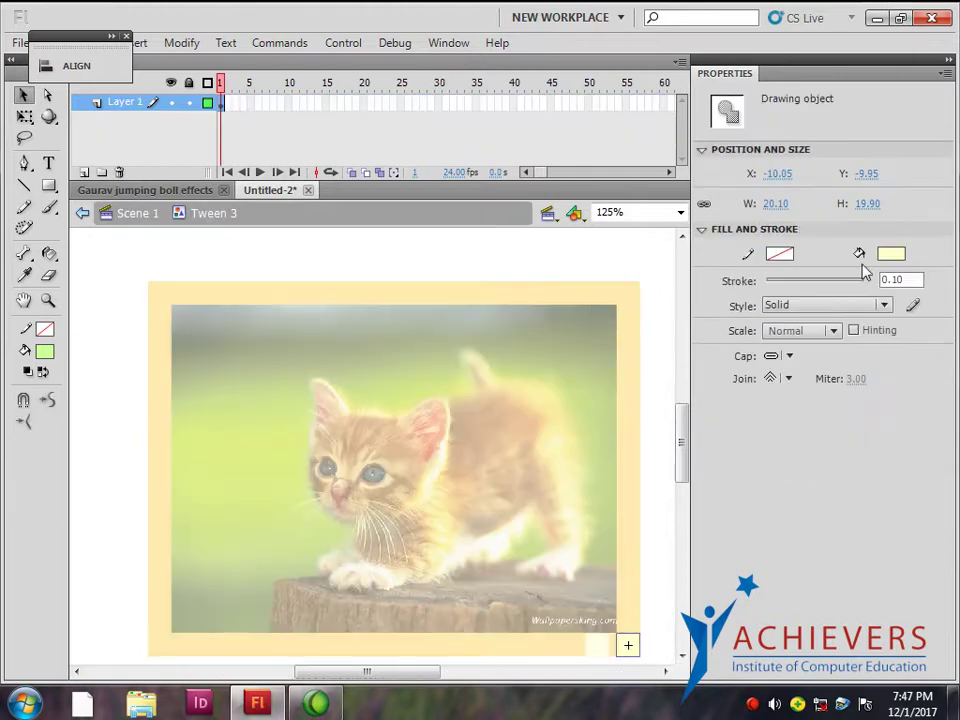
pyautogui.click(891, 256)
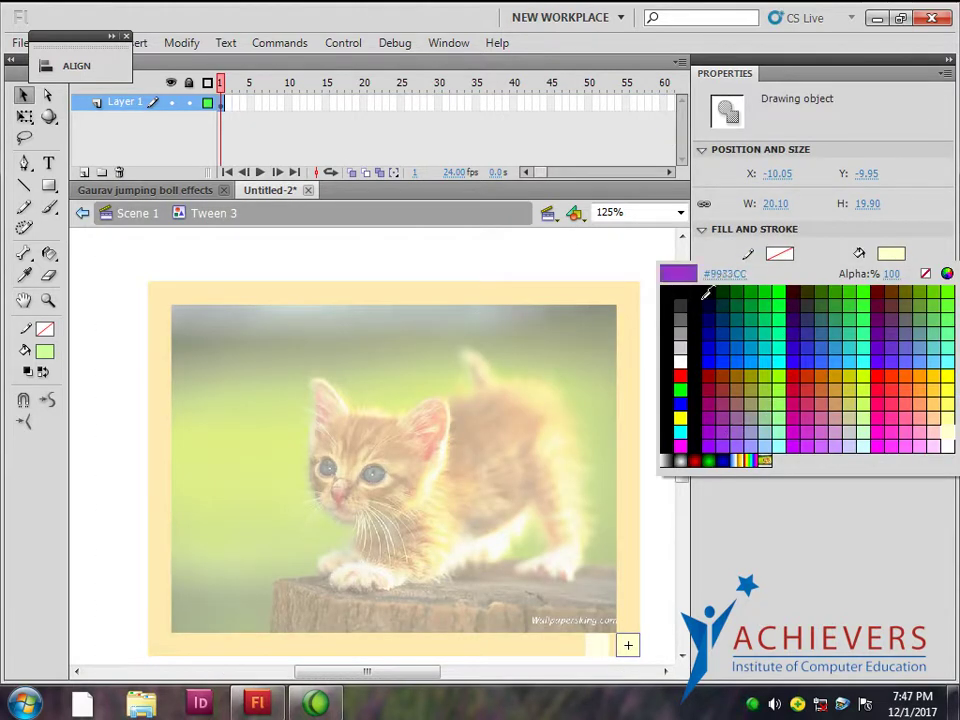
pyautogui.click(722, 275)
pyautogui.write('CCFF99')
pyautogui.press('Return')
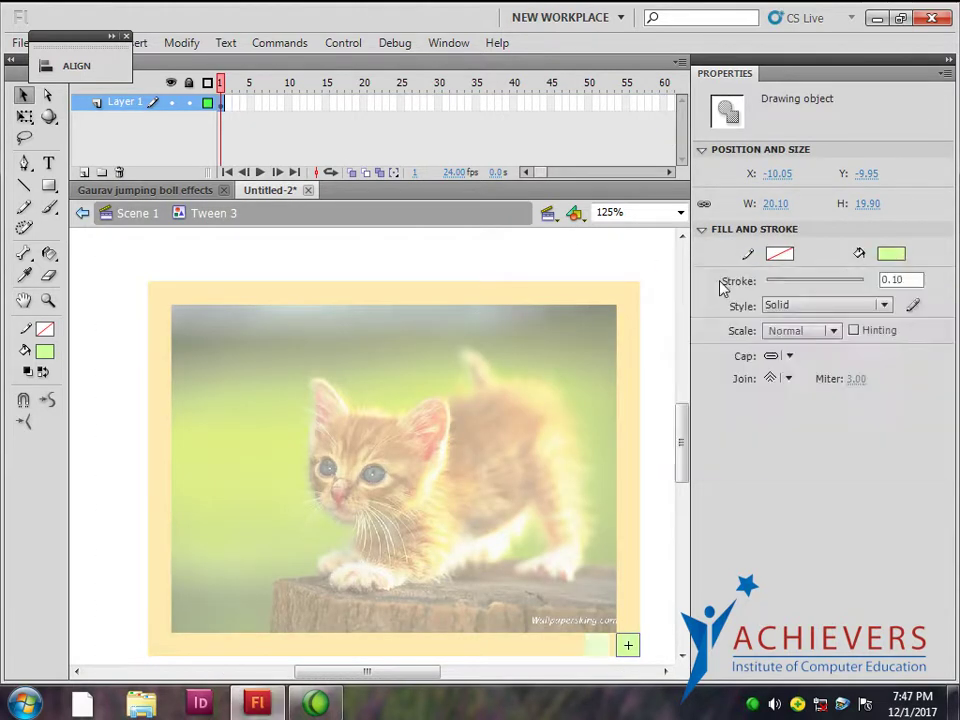
pyautogui.doubleClick(349, 259)
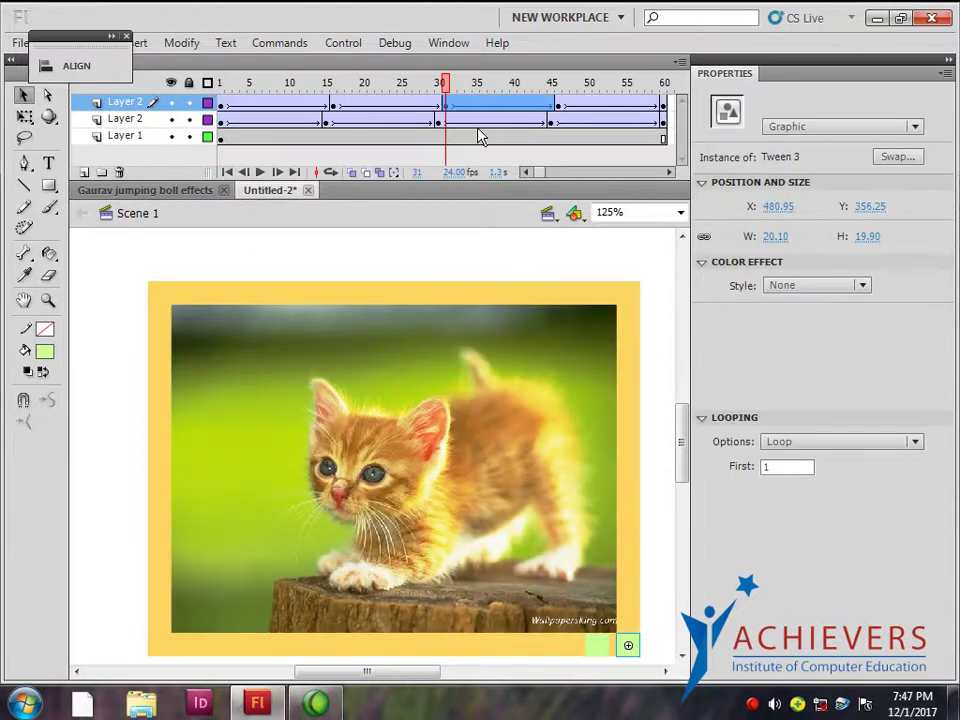
# Set the fill of the square symbol at frame 46 of the upper Layer 2 to #CCFF99 and return to Scene 1
pyautogui.click(557, 105)
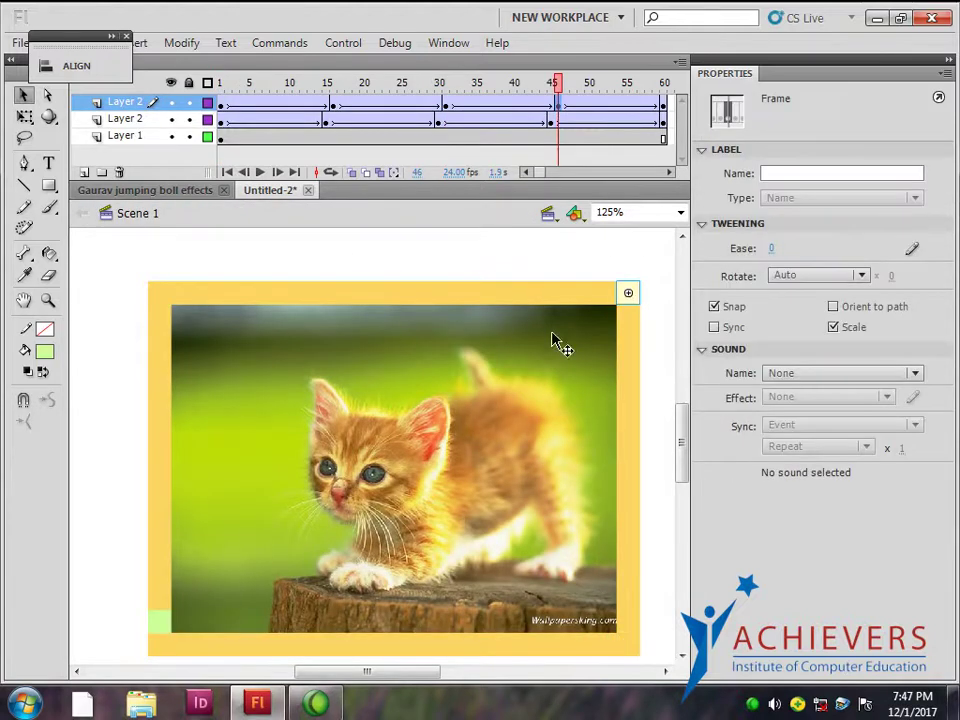
pyautogui.doubleClick(628, 293)
pyautogui.click(893, 258)
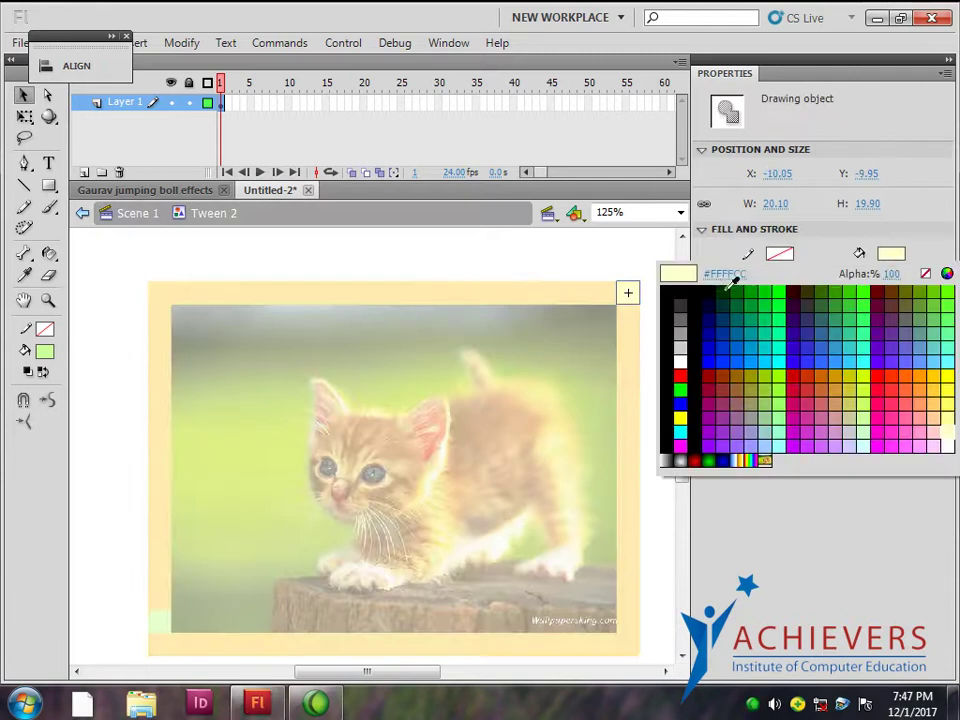
pyautogui.click(716, 274)
pyautogui.write('#CCFF99')
pyautogui.press('Return')
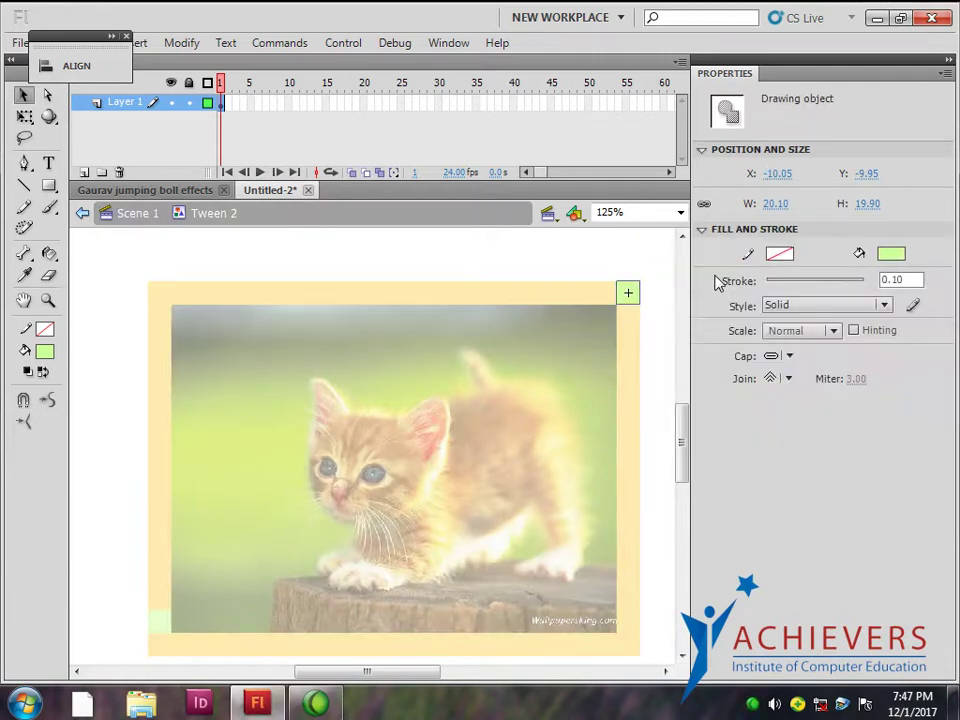
pyautogui.click(124, 218)
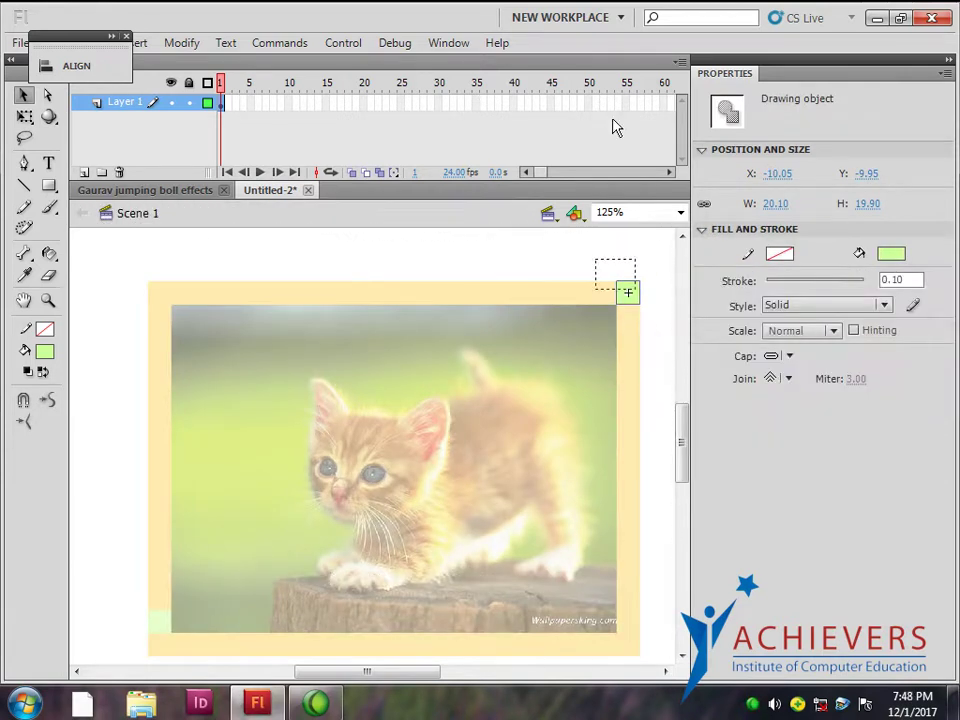
# Set the fill of the square symbol at frame 60 of the upper Layer 2 to #CCFF99 and return to Scene 1
pyautogui.click(661, 104)
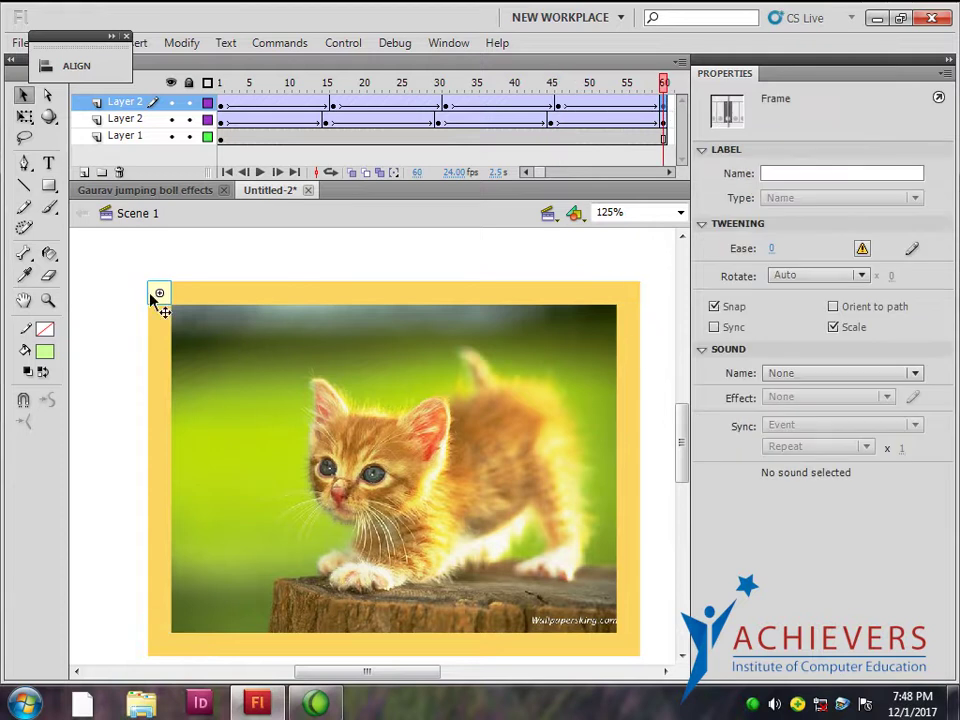
pyautogui.click(155, 300)
pyautogui.doubleClick(155, 300)
pyautogui.click(889, 253)
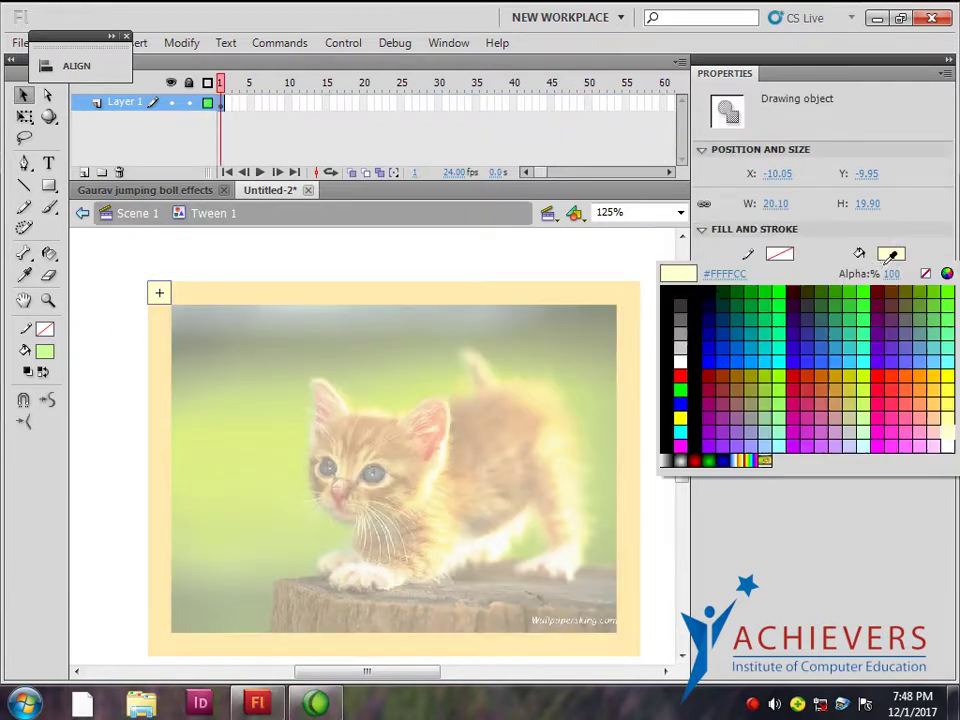
pyautogui.click(720, 274)
pyautogui.write('CCFF99')
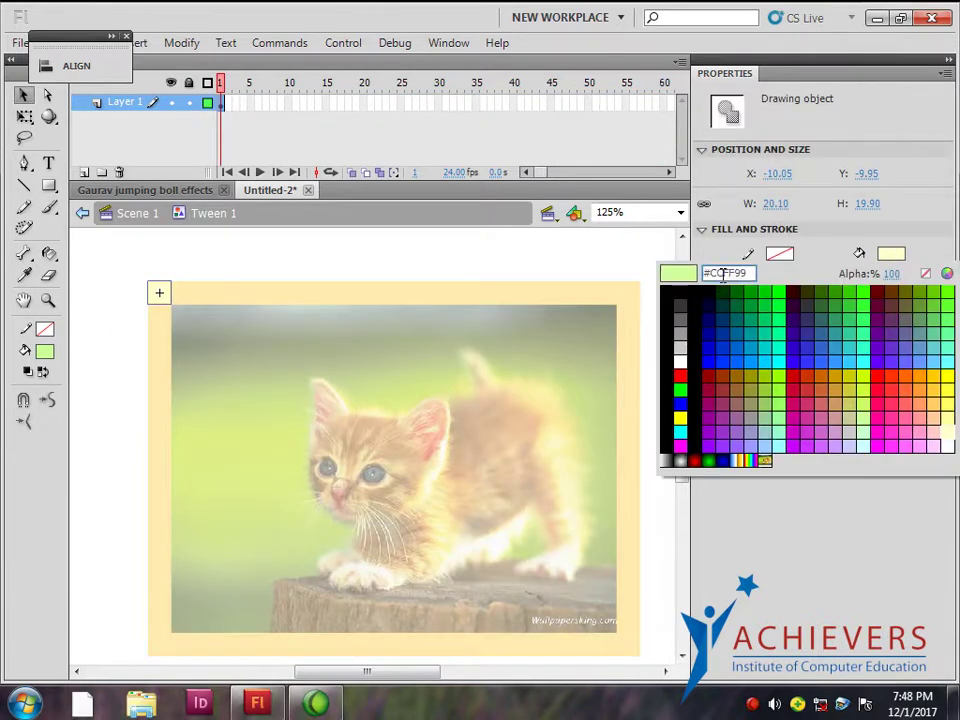
pyautogui.press('Return')
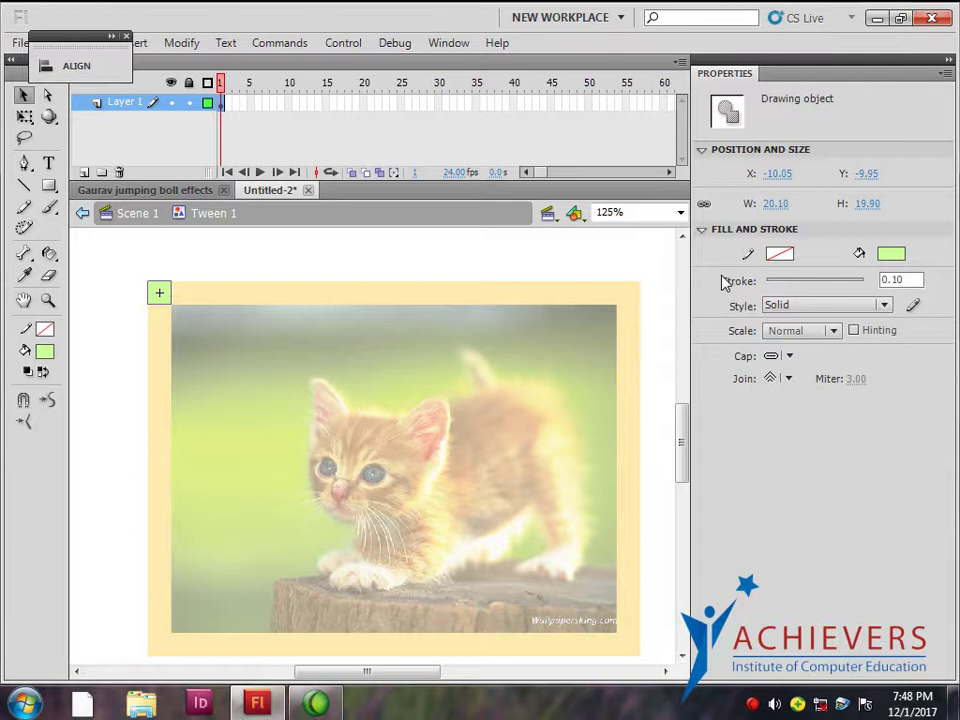
pyautogui.click(129, 216)
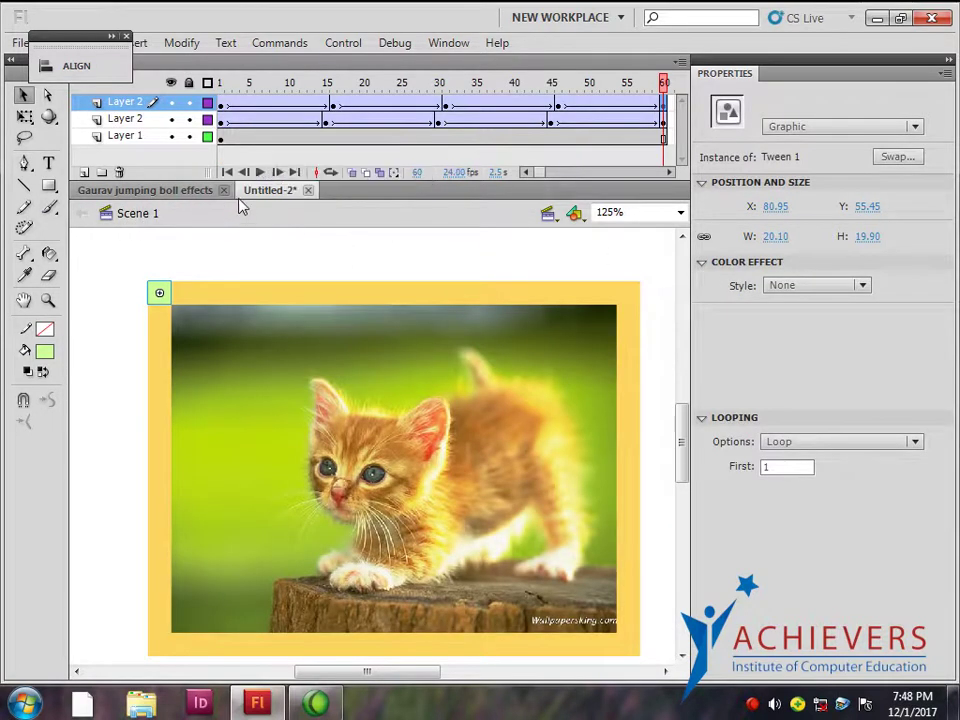
# Test the movie, and check the colour of the tween symbols in the document's library
pyautogui.hotkey('ctrl', 'Return')
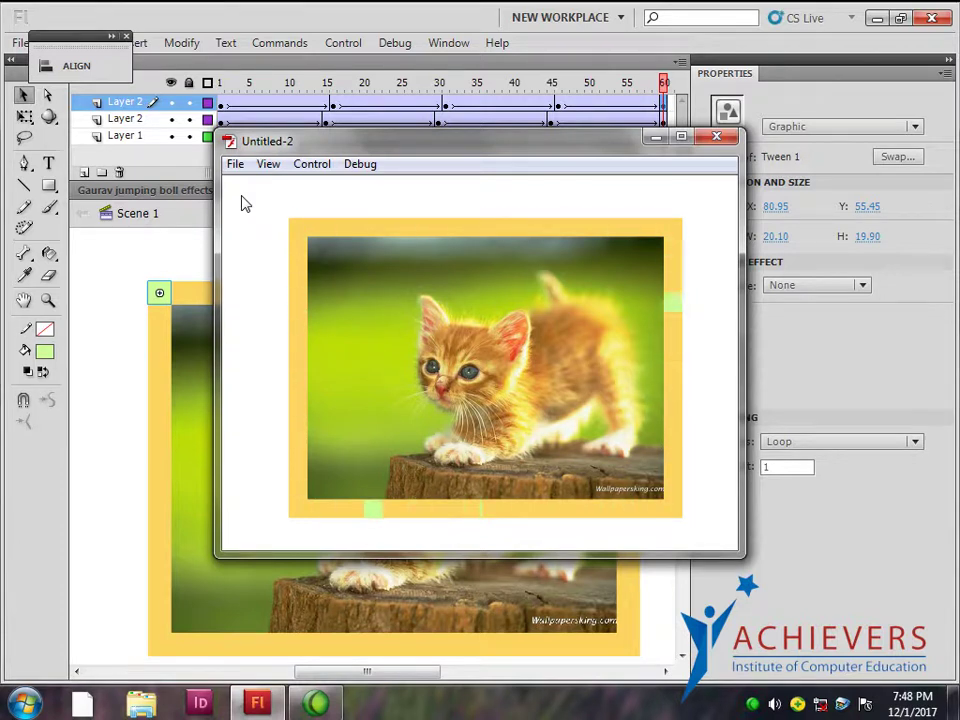
pyautogui.click(713, 137)
pyautogui.hotkey('ctrl', 'l')
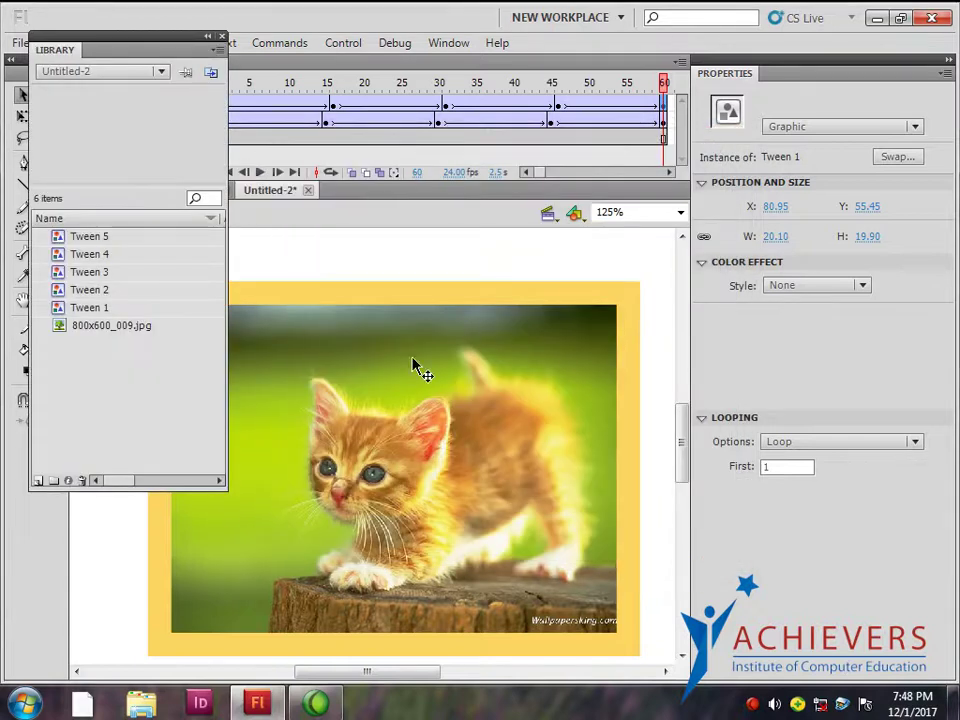
pyautogui.click(86, 309)
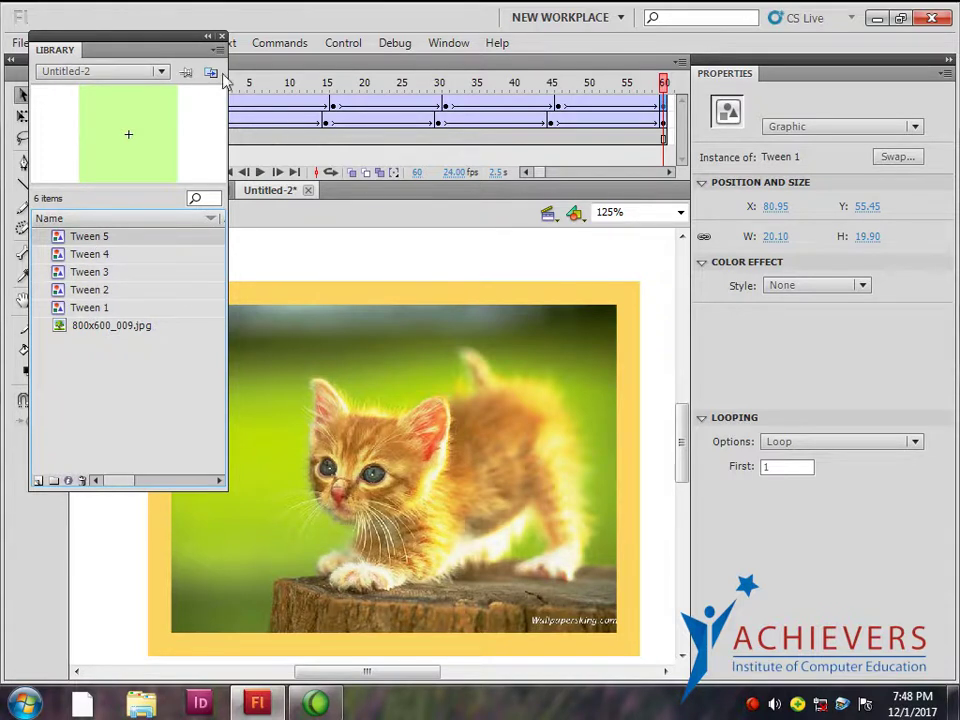
pyautogui.moveTo(114, 33); pyautogui.dragTo(253, 222)
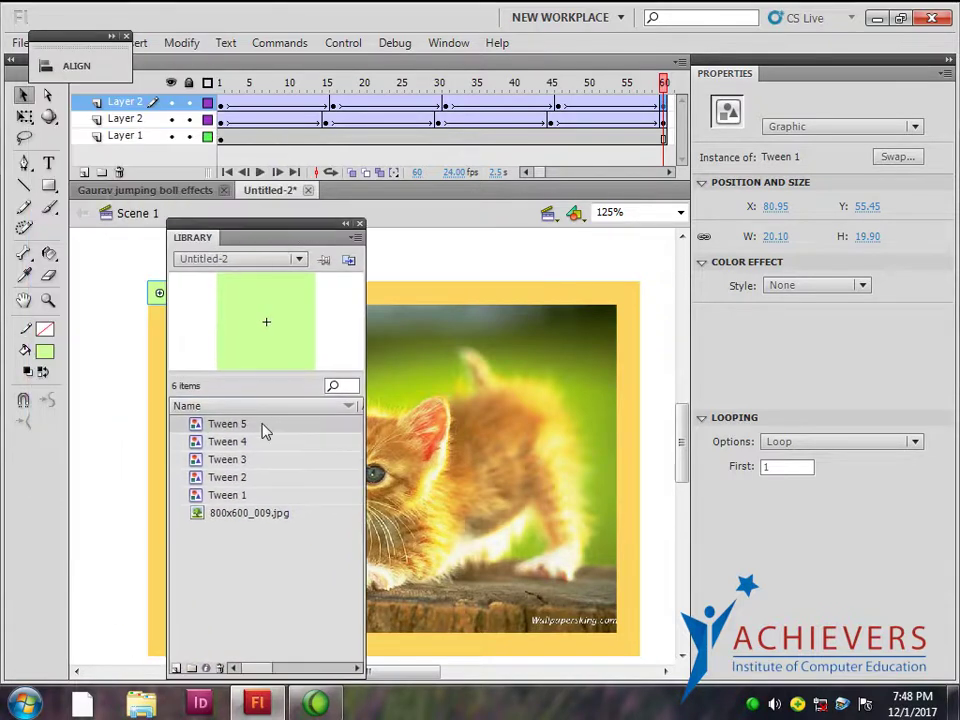
pyautogui.click(360, 224)
# Delete the upper Layer 2 and paste a copy of the green corner square in place at frame 1 of a new layer above
pyautogui.click(128, 101)
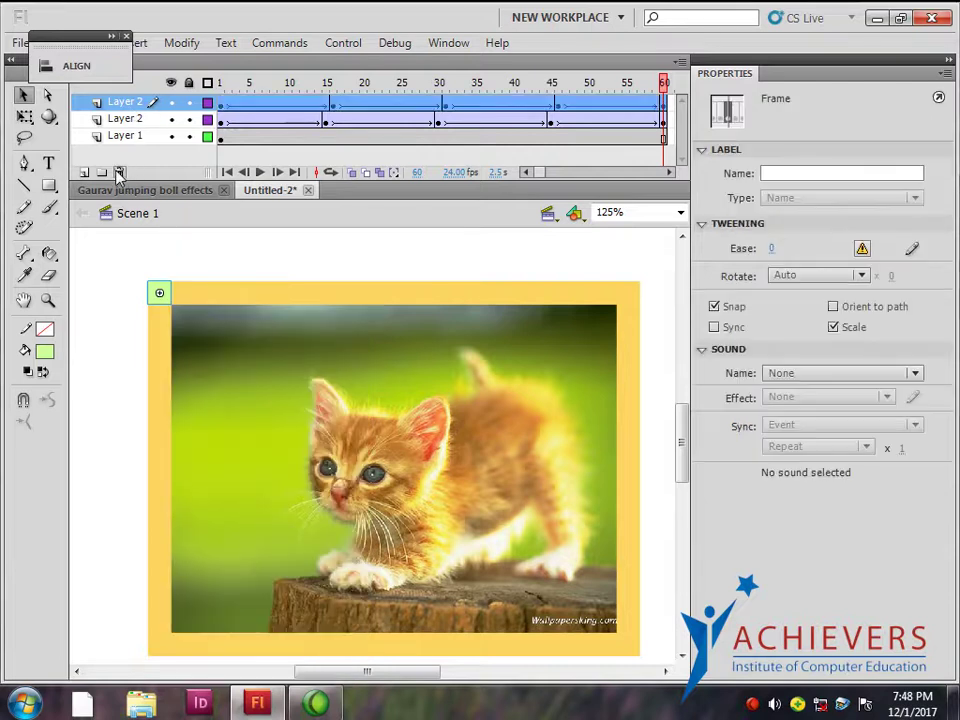
pyautogui.click(119, 172)
pyautogui.click(156, 304)
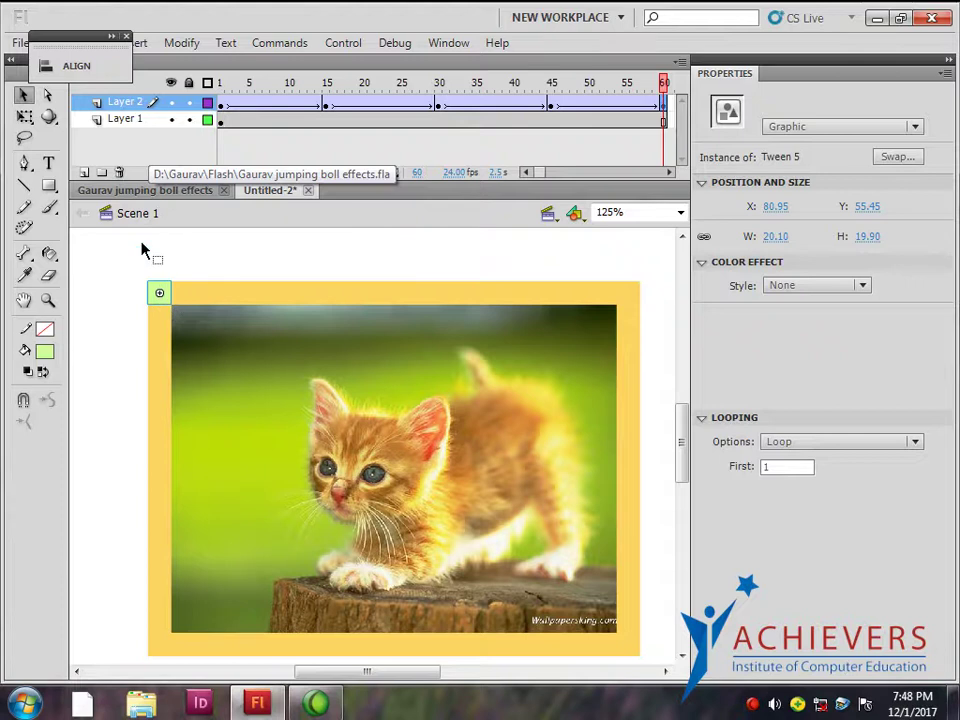
pyautogui.click(84, 172)
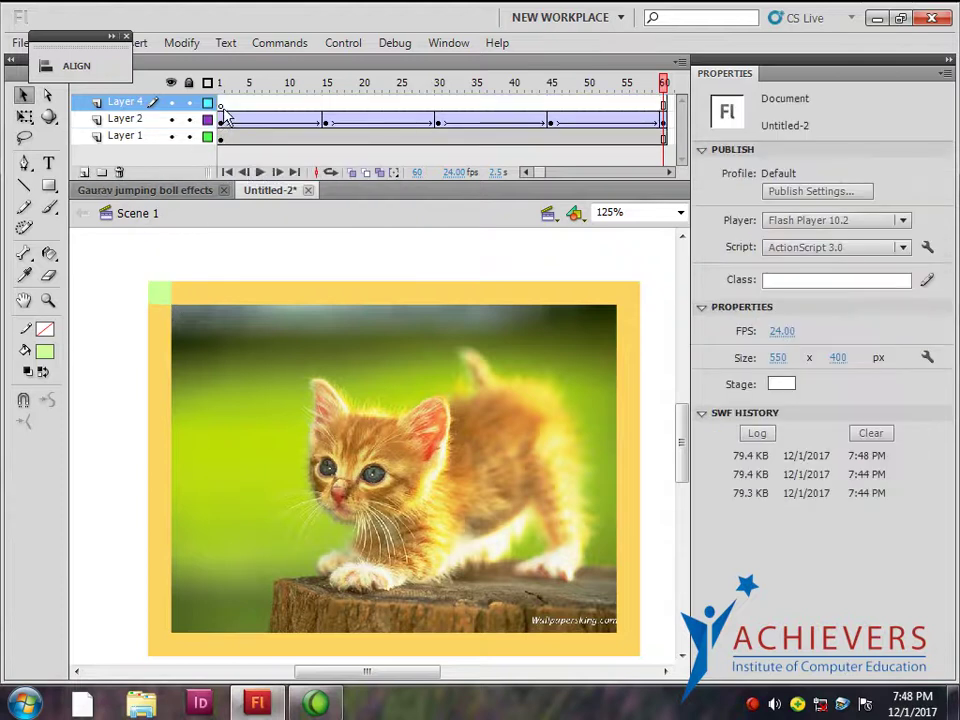
pyautogui.click(222, 103)
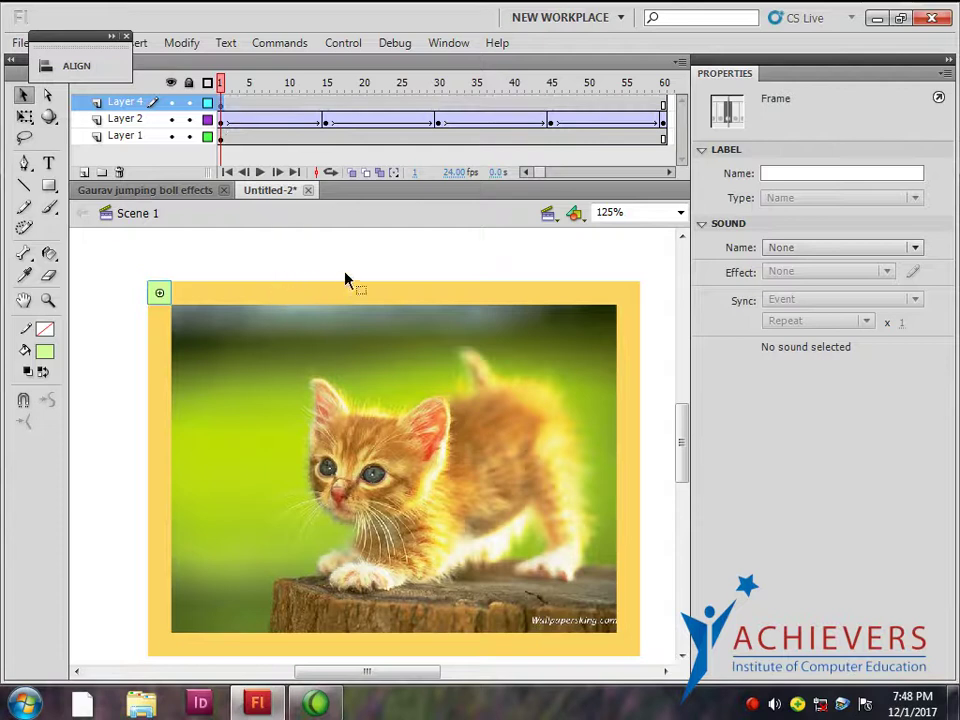
# Break apart the copied square at frame 1 of Layer 4 and fill it with pale yellow
pyautogui.click(167, 298)
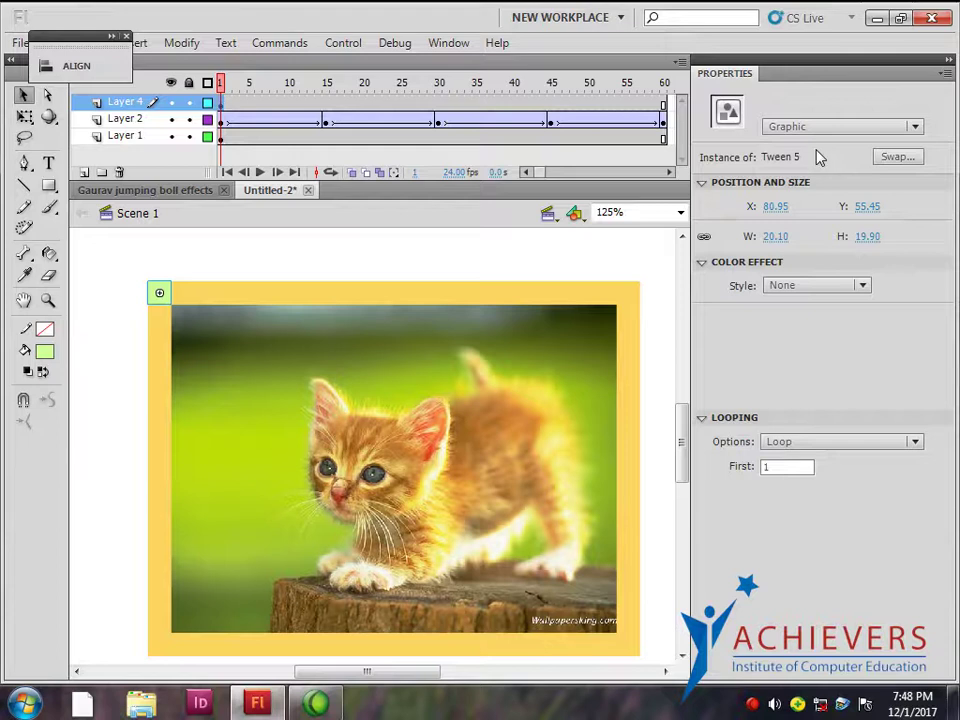
pyautogui.hotkey('ctrl', 'b')
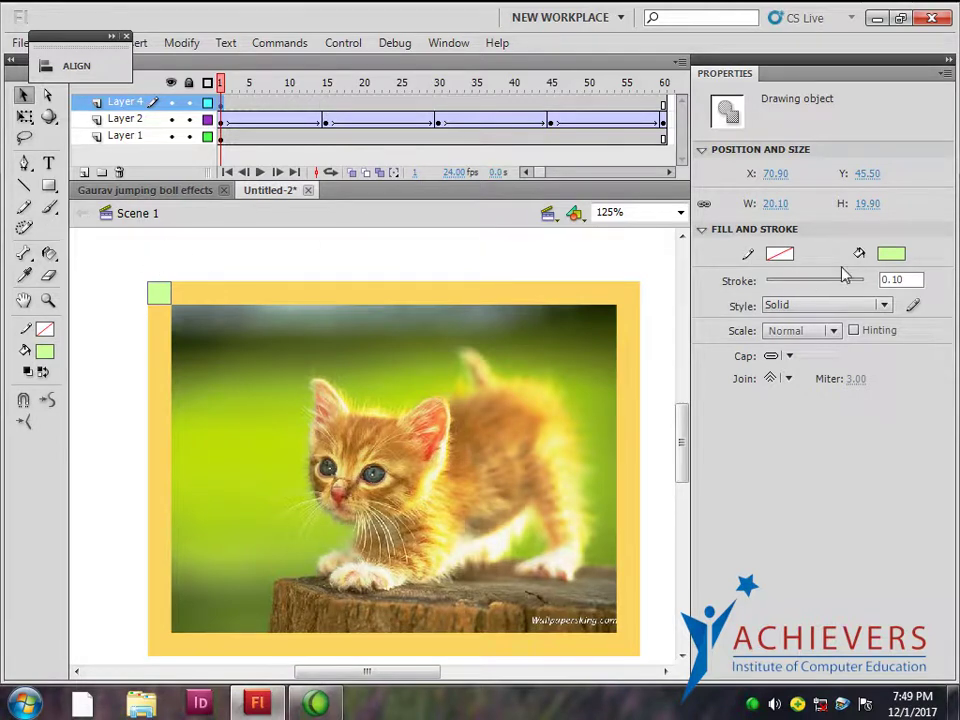
pyautogui.click(891, 254)
pyautogui.click(946, 420)
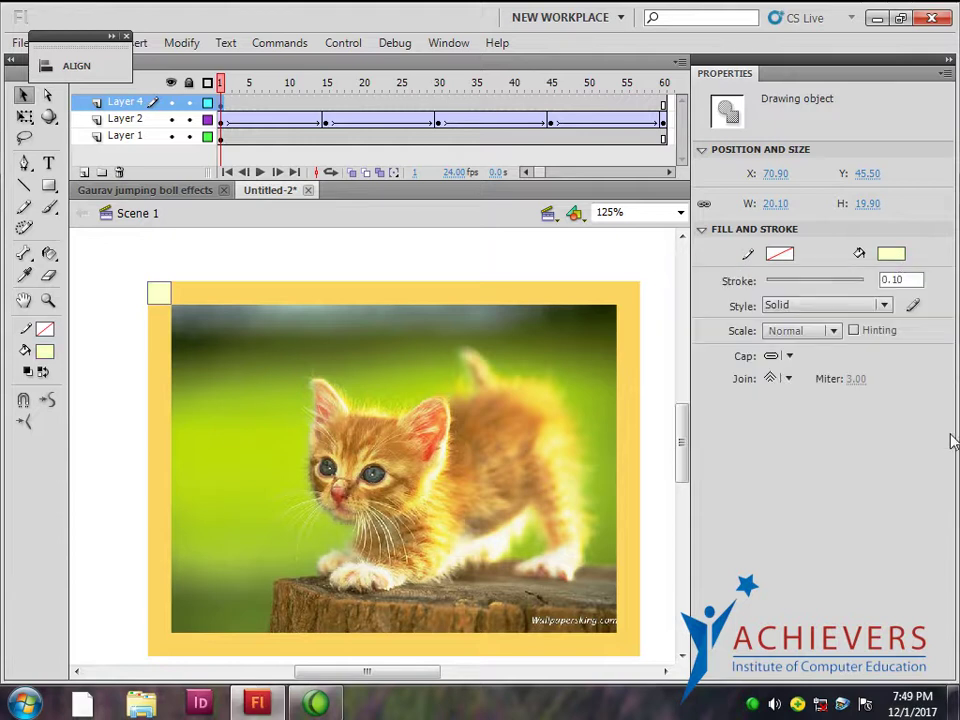
# Add Layer 4 keyframes at frames 15 and 30, placing the yellow square in the picture frame's lower-left and lower-right corners respectively
pyautogui.click(324, 108)
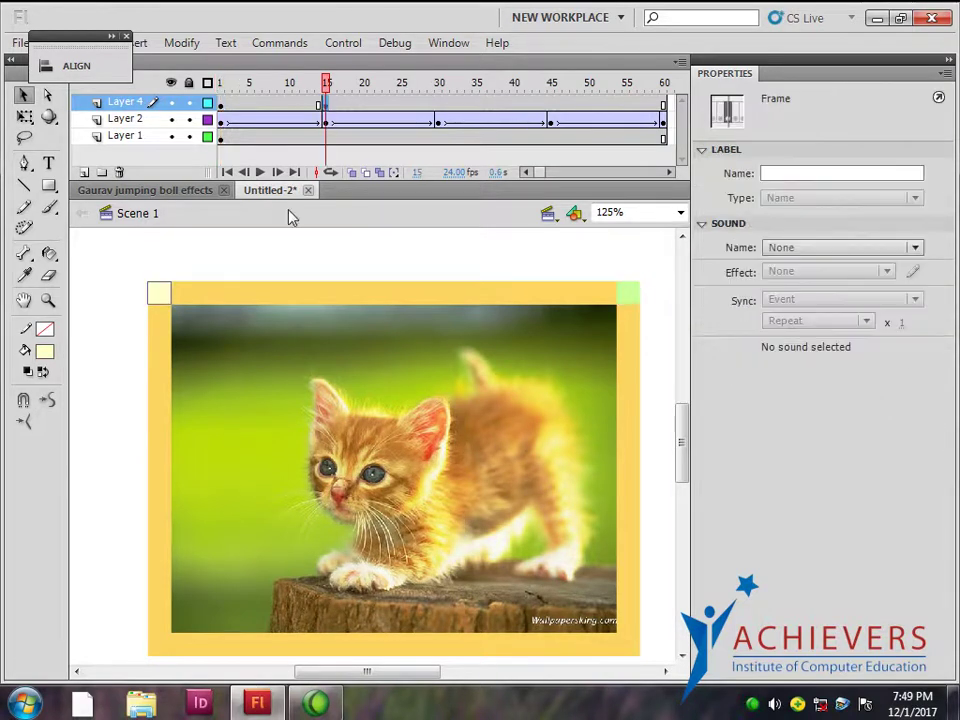
pyautogui.moveTo(163, 300)
pyautogui.mouseDown()
pyautogui.moveTo(182, 585)
pyautogui.moveTo(173, 626)
pyautogui.mouseUp()
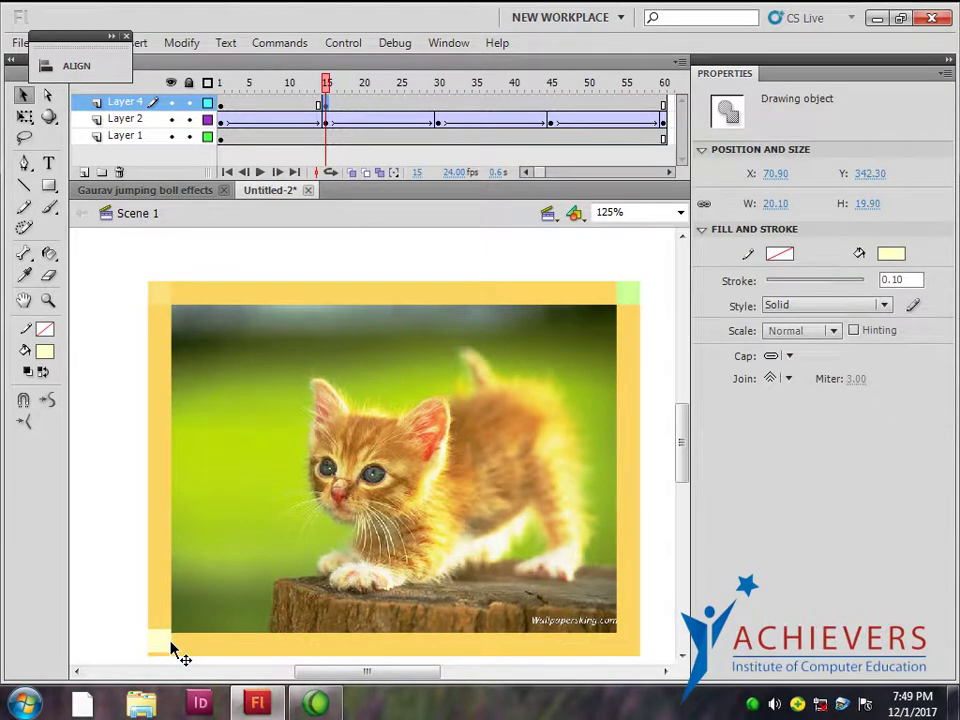
pyautogui.moveTo(170, 652); pyautogui.dragTo(171, 656)
pyautogui.click(437, 106)
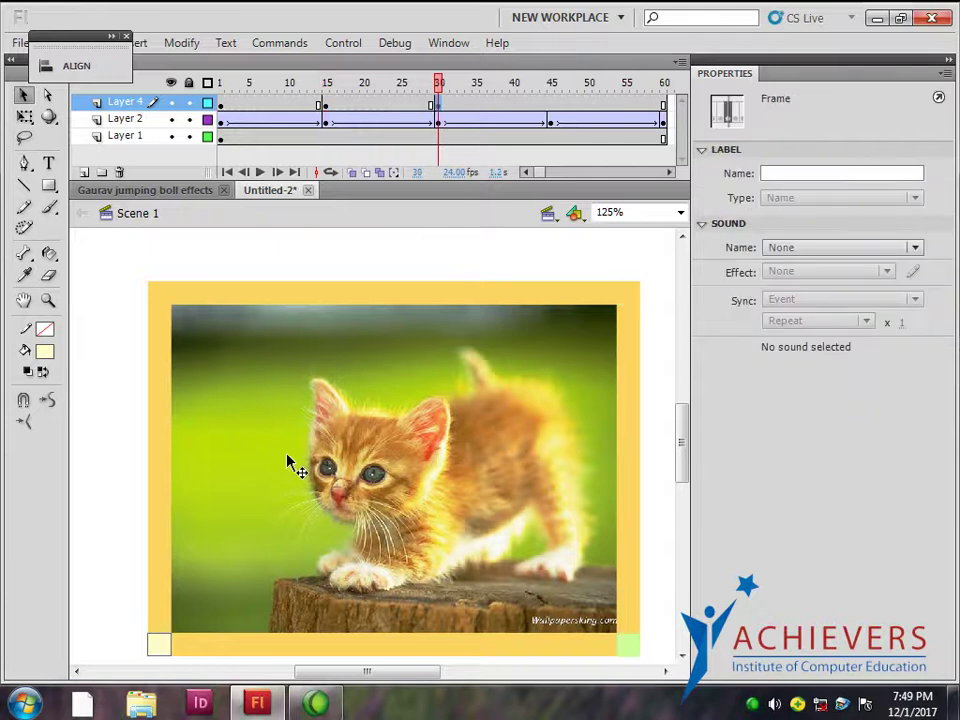
pyautogui.moveTo(165, 652); pyautogui.dragTo(527, 648)
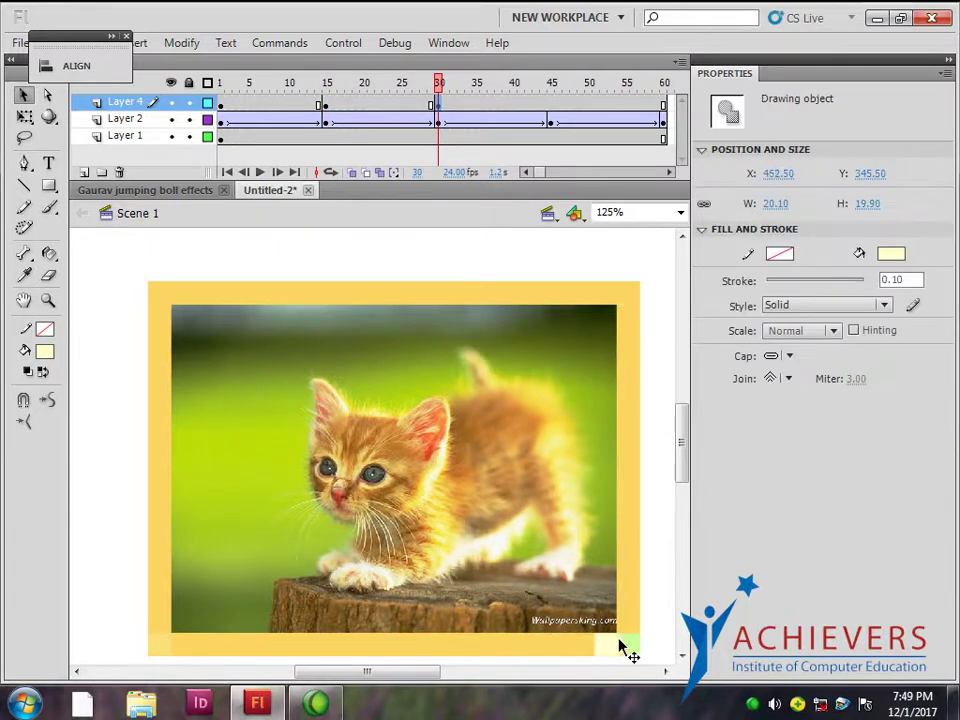
pyautogui.moveTo(636, 650); pyautogui.dragTo(636, 650)
# Add Layer 4 keyframes at frames 45 and 60, placing the yellow square in the picture frame's upper-right and upper-left corners respectively
pyautogui.click(555, 118)
pyautogui.moveTo(630, 662)
pyautogui.mouseDown()
pyautogui.moveTo(647, 474)
pyautogui.moveTo(631, 292)
pyautogui.mouseUp()
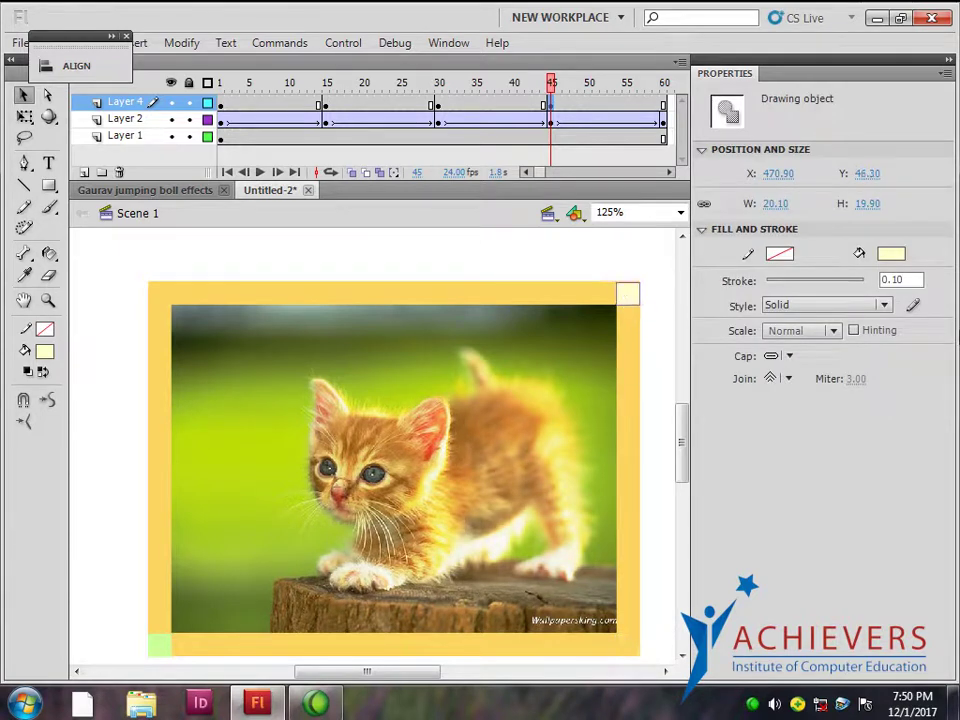
pyautogui.click(663, 103)
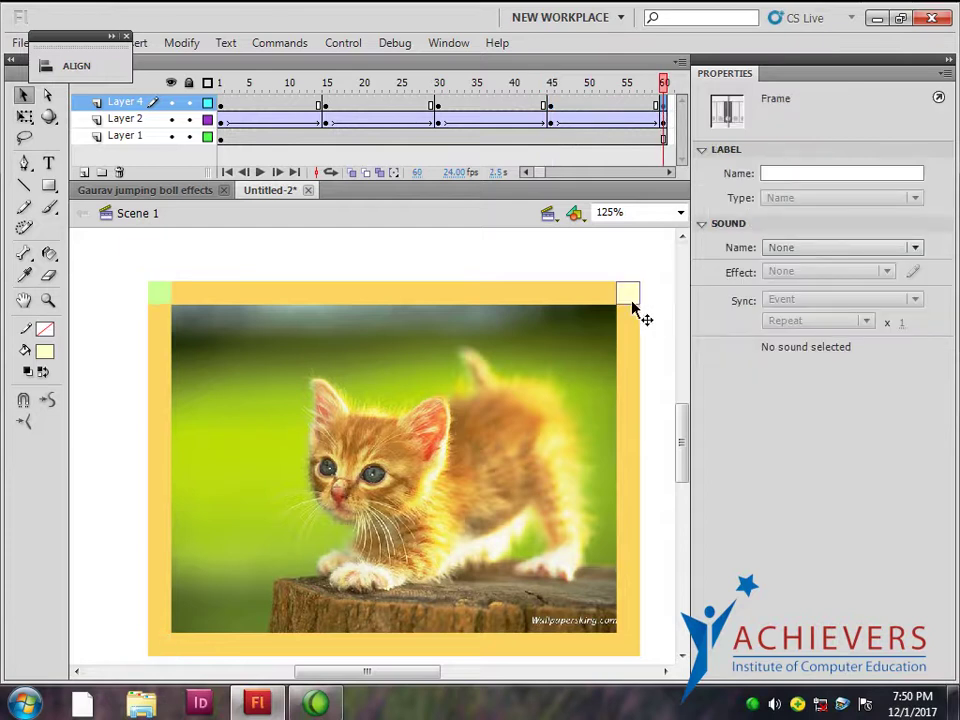
pyautogui.moveTo(629, 295); pyautogui.dragTo(383, 288)
pyautogui.moveTo(224, 287); pyautogui.dragTo(156, 291)
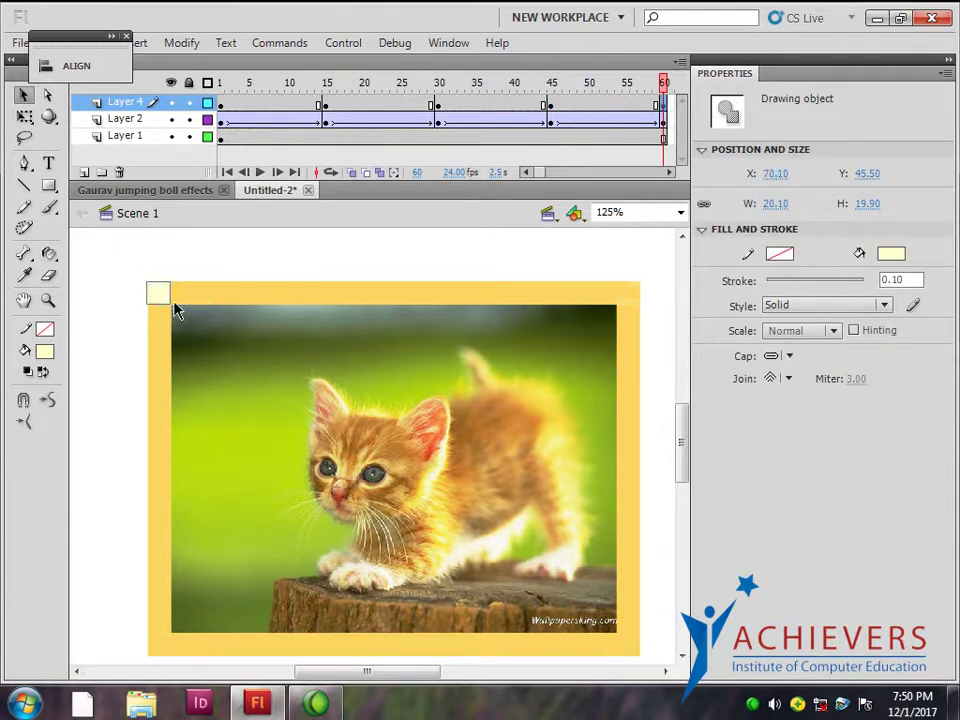
# Create classic tweens across all the frames of Layer 4 and test the movie
pyautogui.click(122, 104)
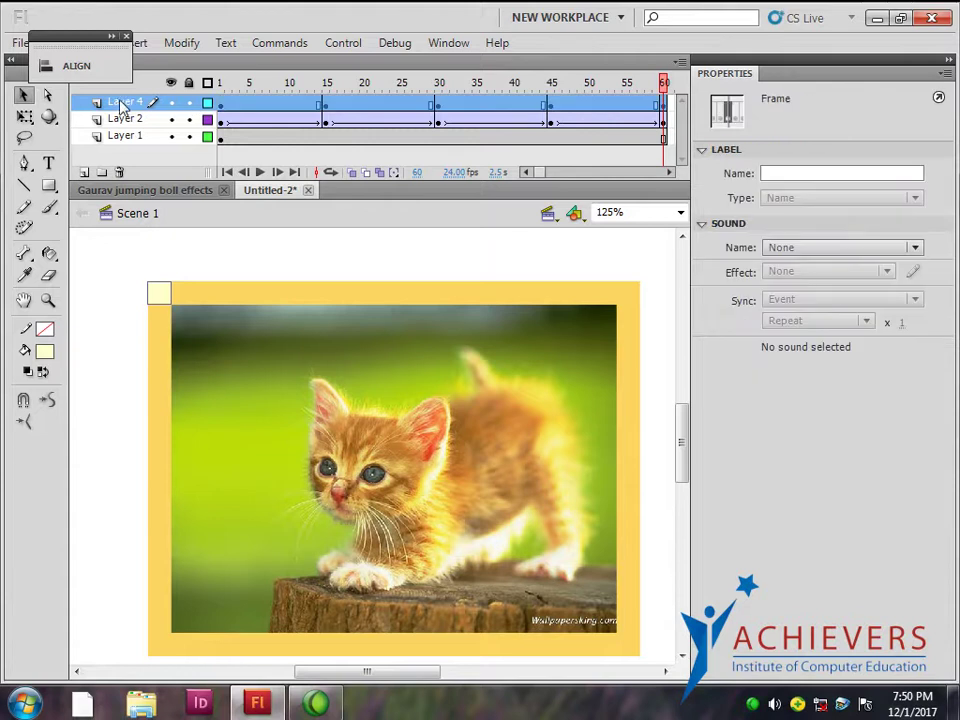
pyautogui.rightClick(250, 106)
pyautogui.click(332, 152)
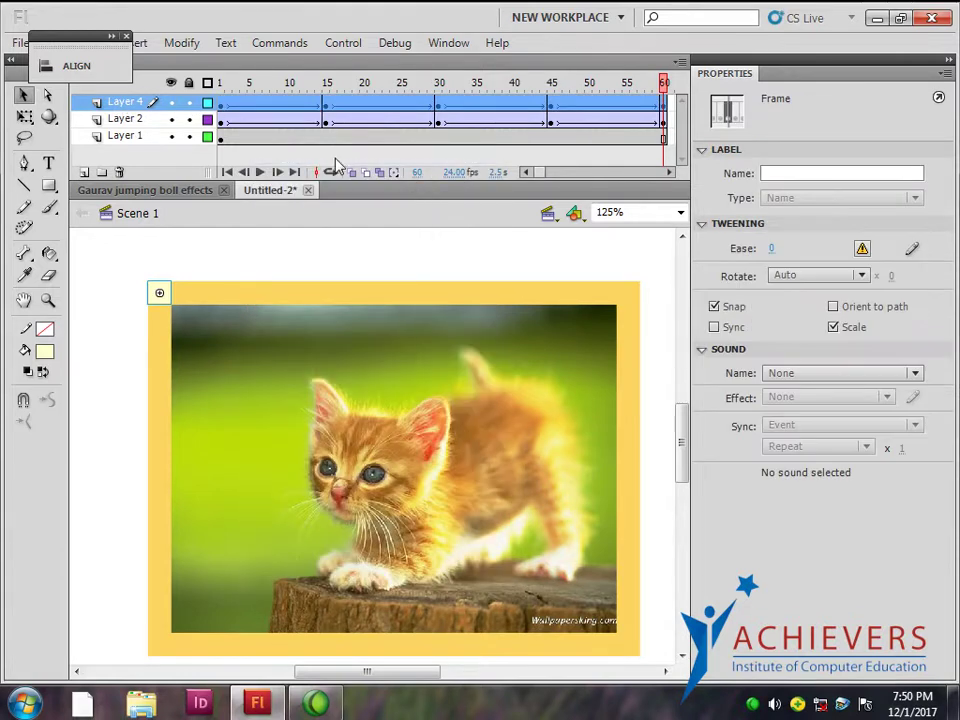
pyautogui.hotkey('ctrl', 'Return')
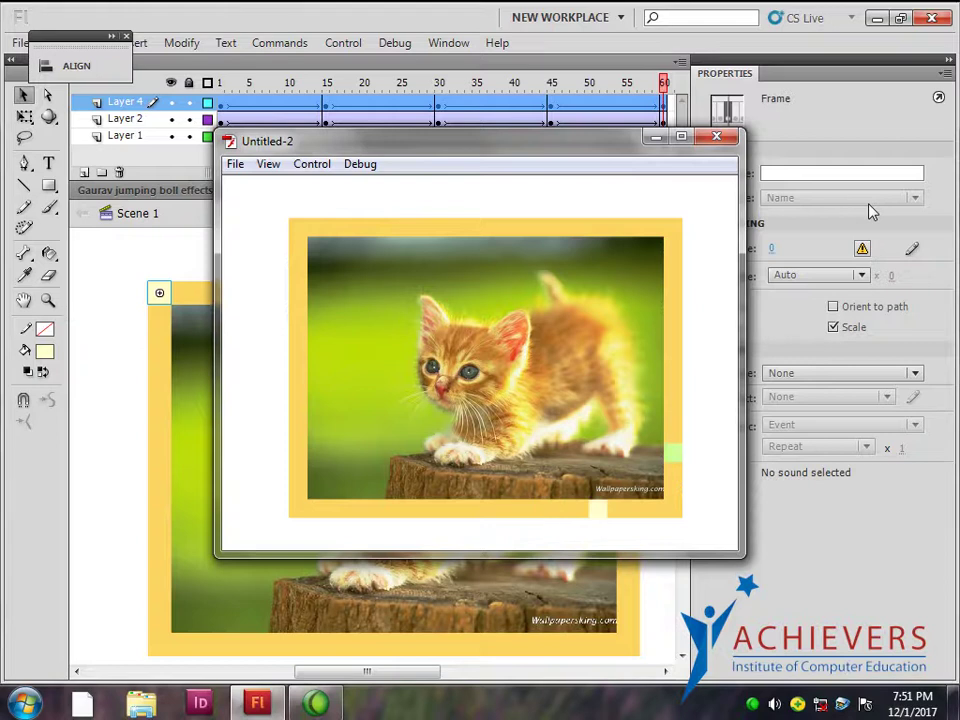
# Close the movie test, then add a layer and draw a borderless circle about 20 px wide near the picture frame's upper-left corner at frame 1
pyautogui.click(716, 136)
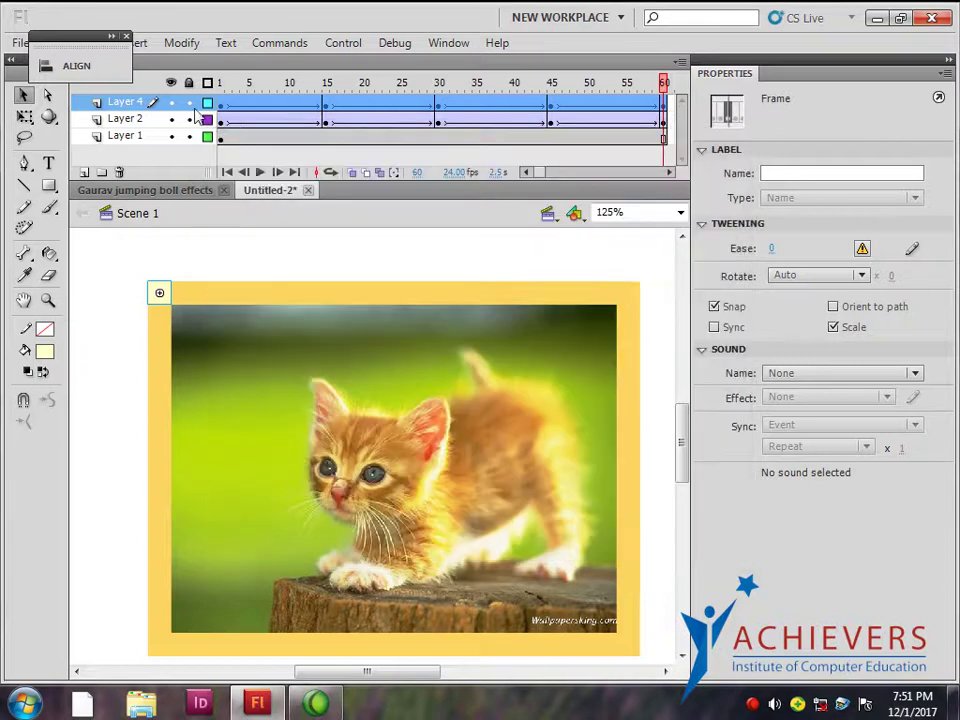
pyautogui.click(84, 172)
pyautogui.click(224, 104)
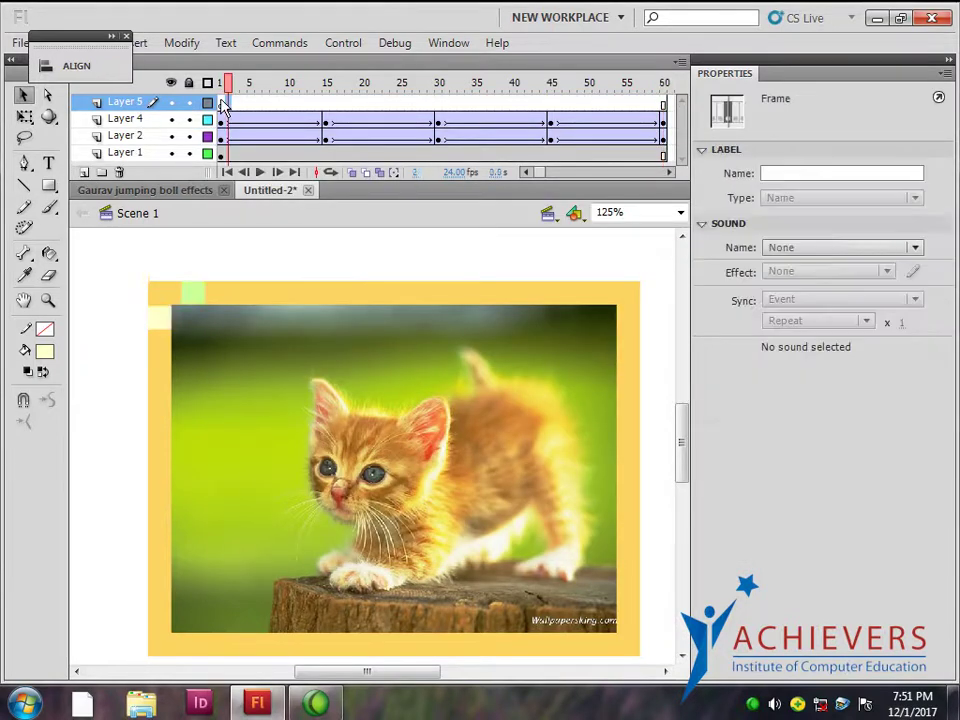
pyautogui.hotkey('ctrl', '=')
pyautogui.moveTo(261, 337); pyautogui.dragTo(399, 433)
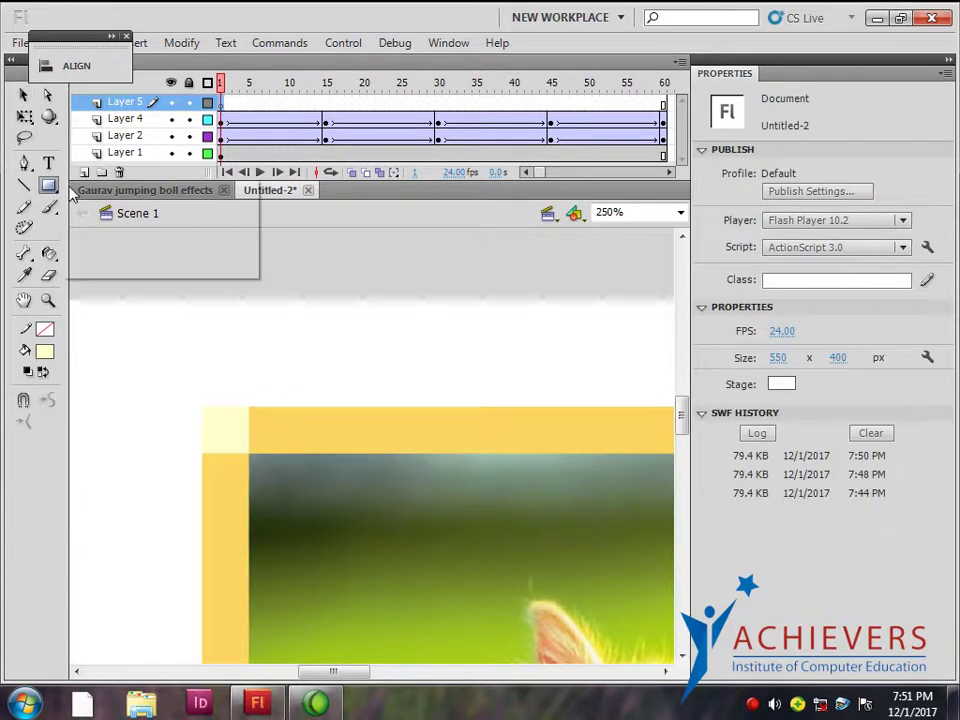
pyautogui.click(56, 187)
pyautogui.click(120, 207)
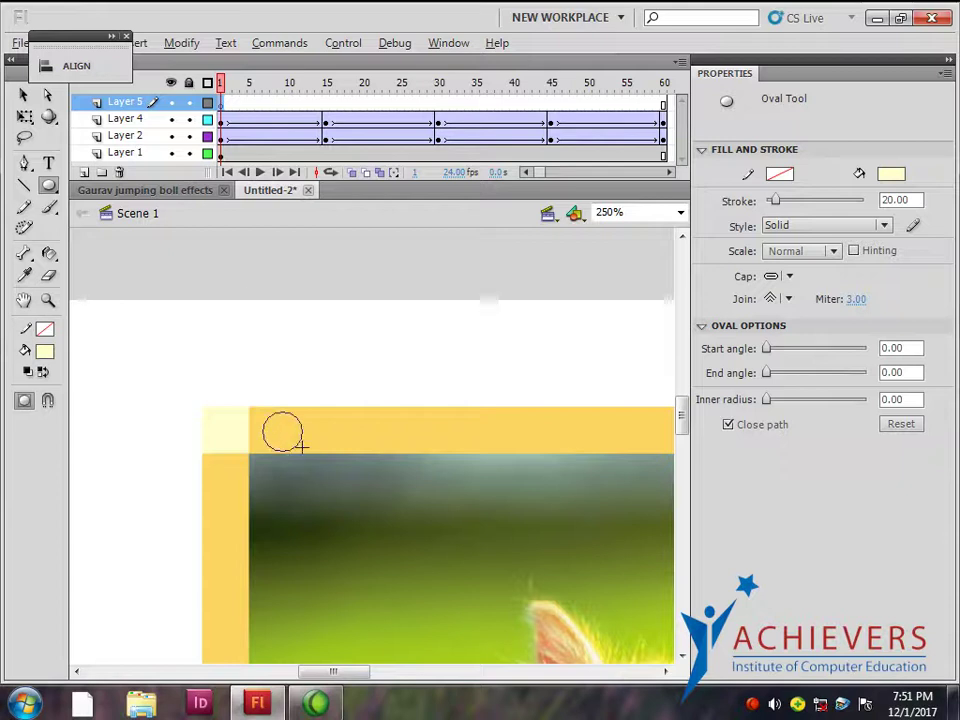
pyautogui.moveTo(305, 452); pyautogui.dragTo(306, 454)
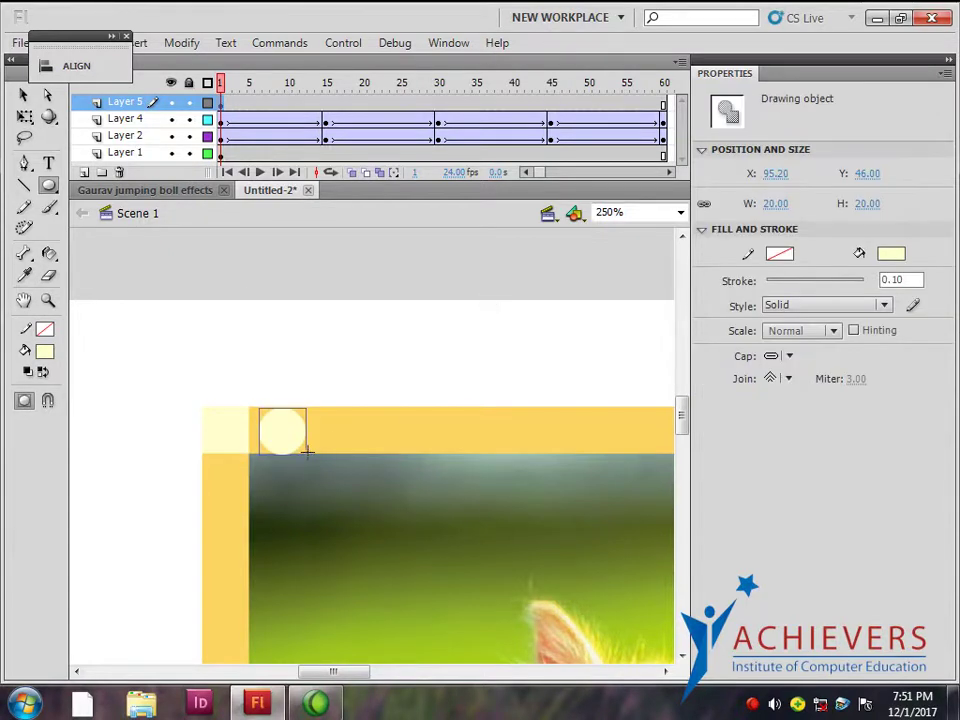
# Fill the circle with red and nudge it left to X 91.20, against the square in the picture frame's upper-left corner
pyautogui.click(891, 254)
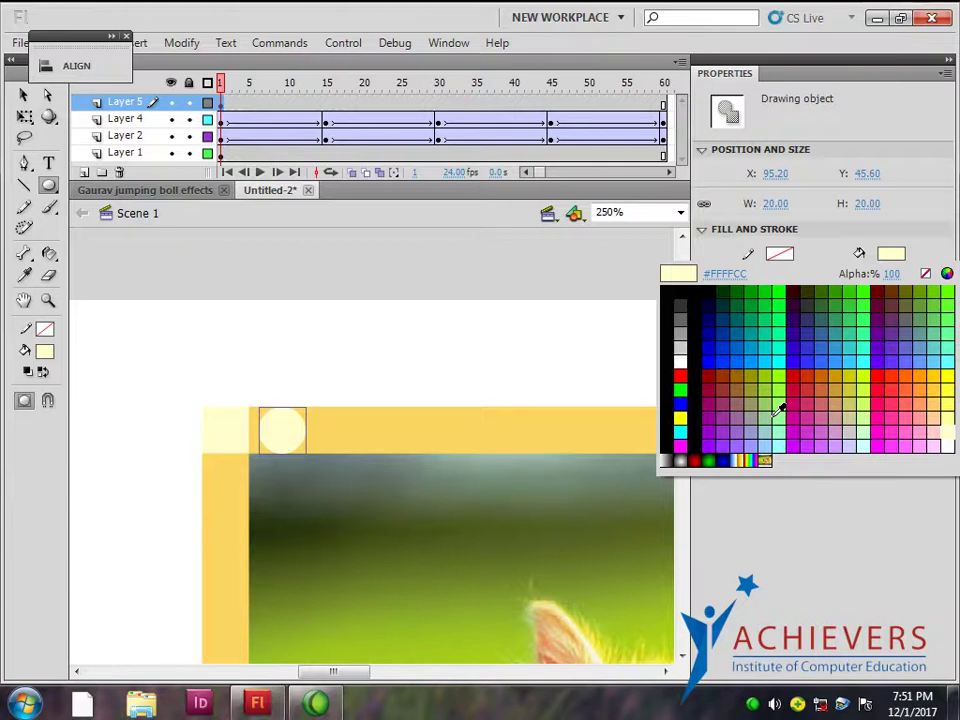
pyautogui.click(877, 377)
pyautogui.press('v')
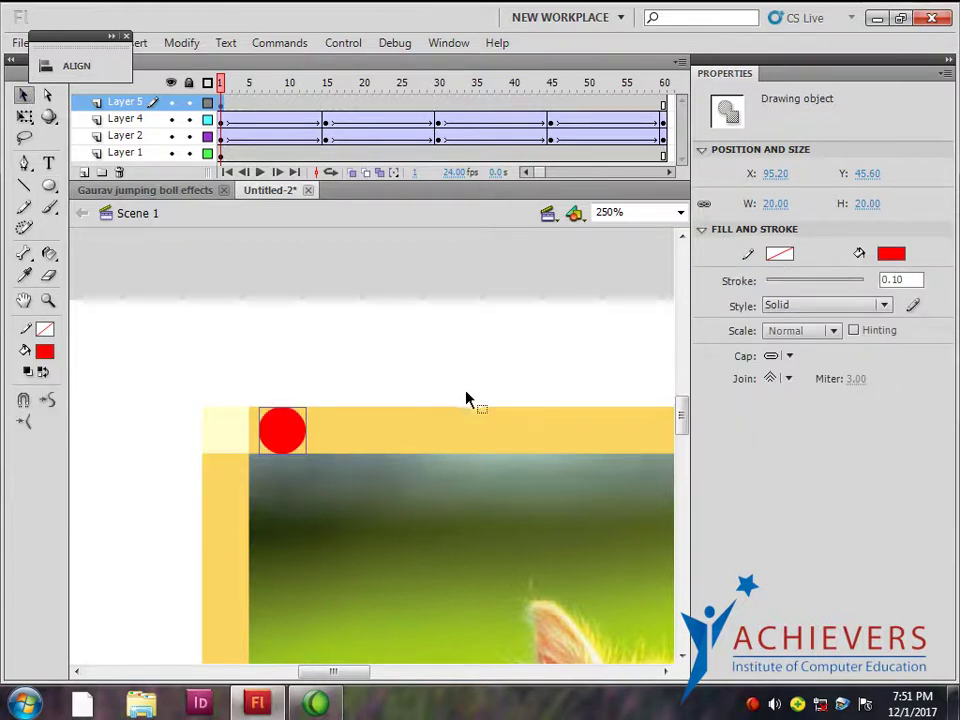
pyautogui.press('Left')
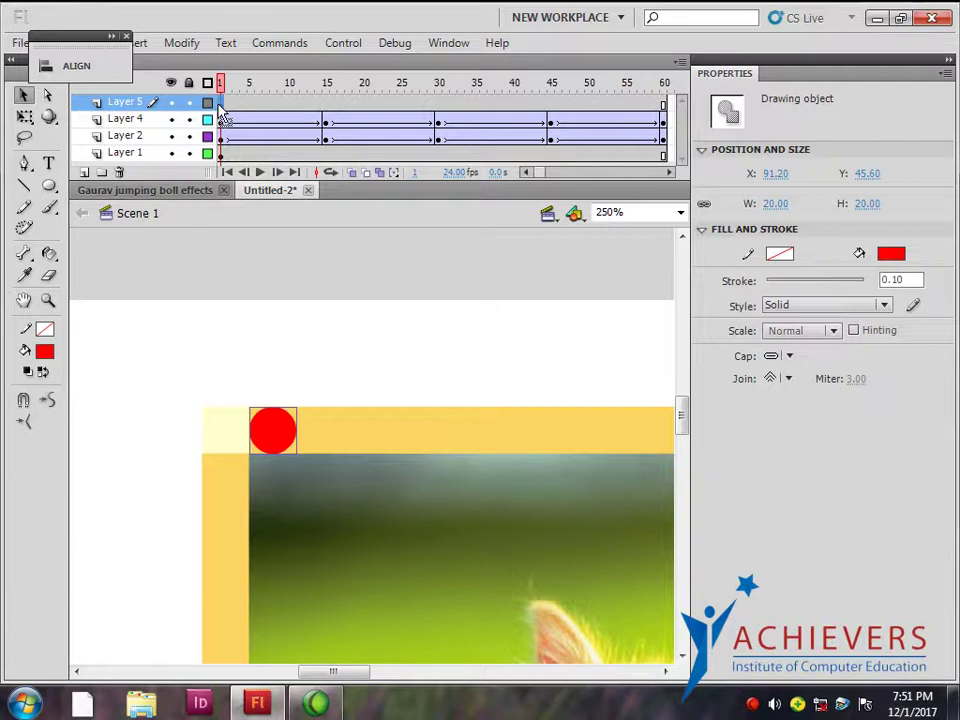
# Create a motion tween on Layer 5, converting the red circle to a symbol
pyautogui.click(323, 141)
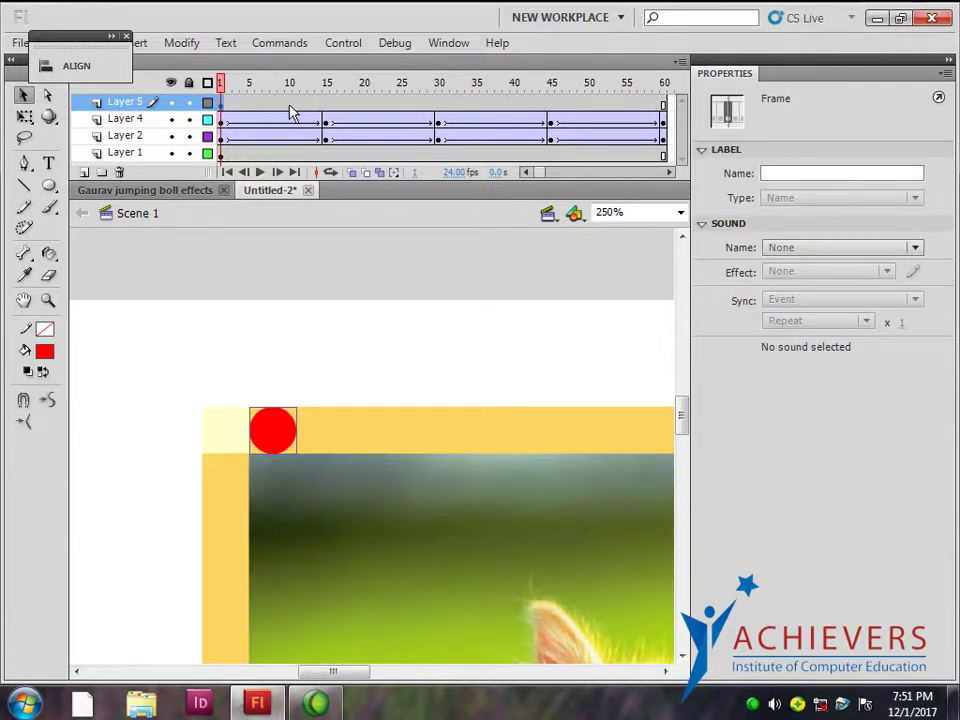
pyautogui.rightClick(297, 113)
pyautogui.click(338, 120)
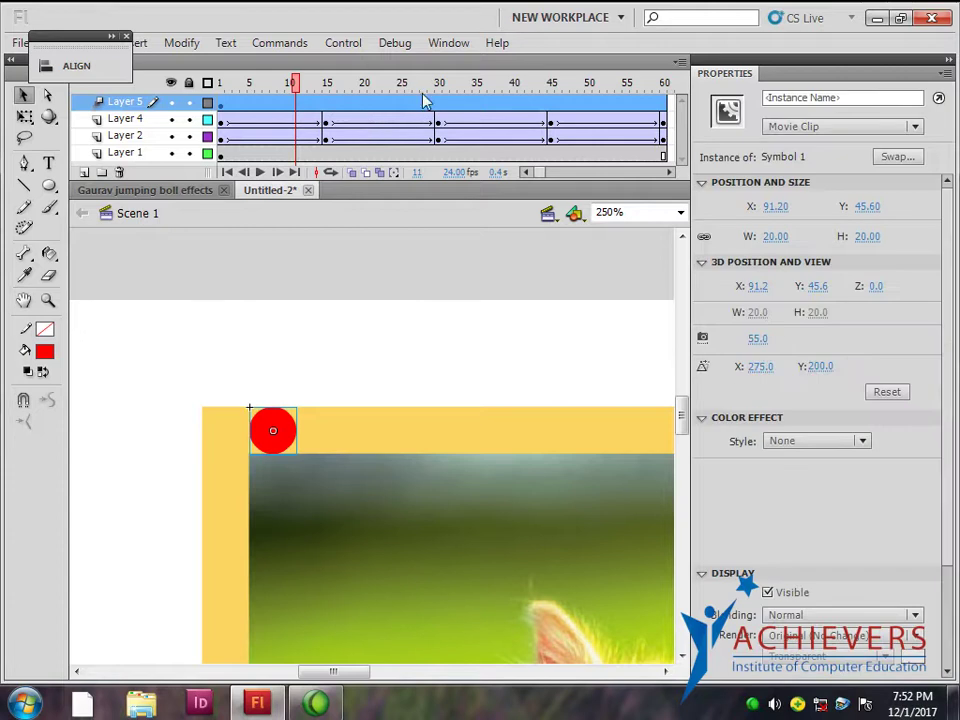
# Go to frame 5 of Layer 5 and activate the Free Transform tool for the red circle
pyautogui.click(220, 106)
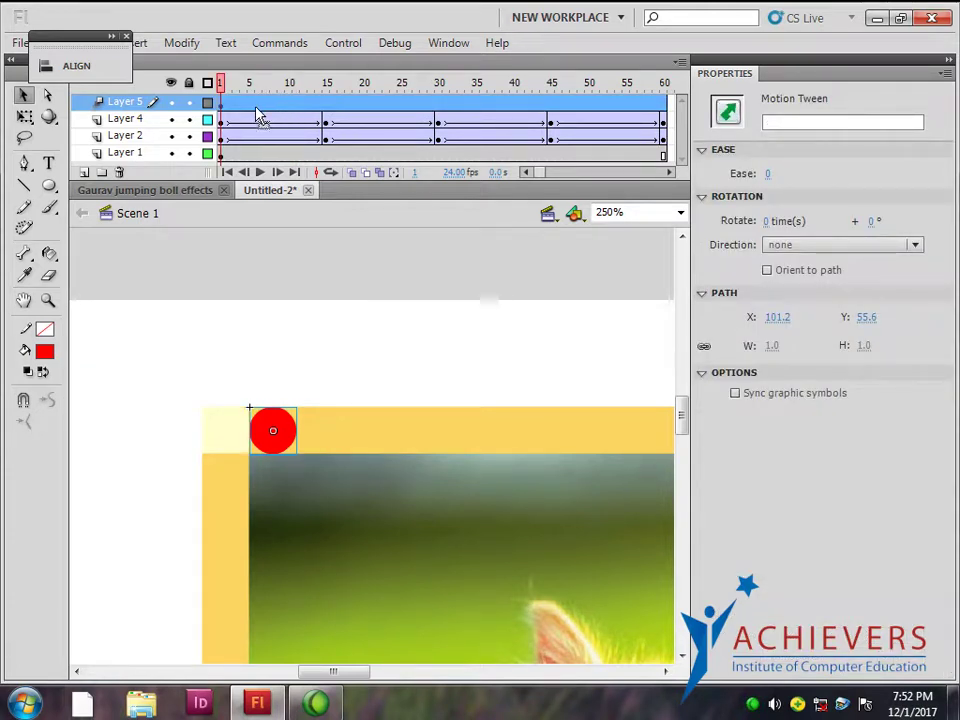
pyautogui.click(250, 107)
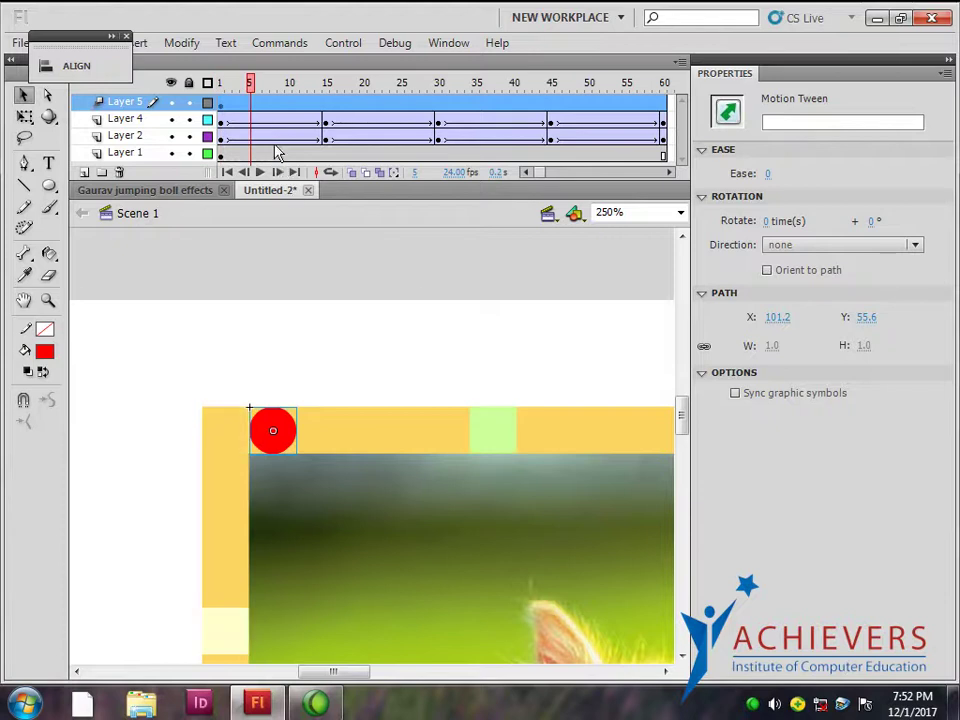
pyautogui.click(257, 109)
pyautogui.click(251, 105)
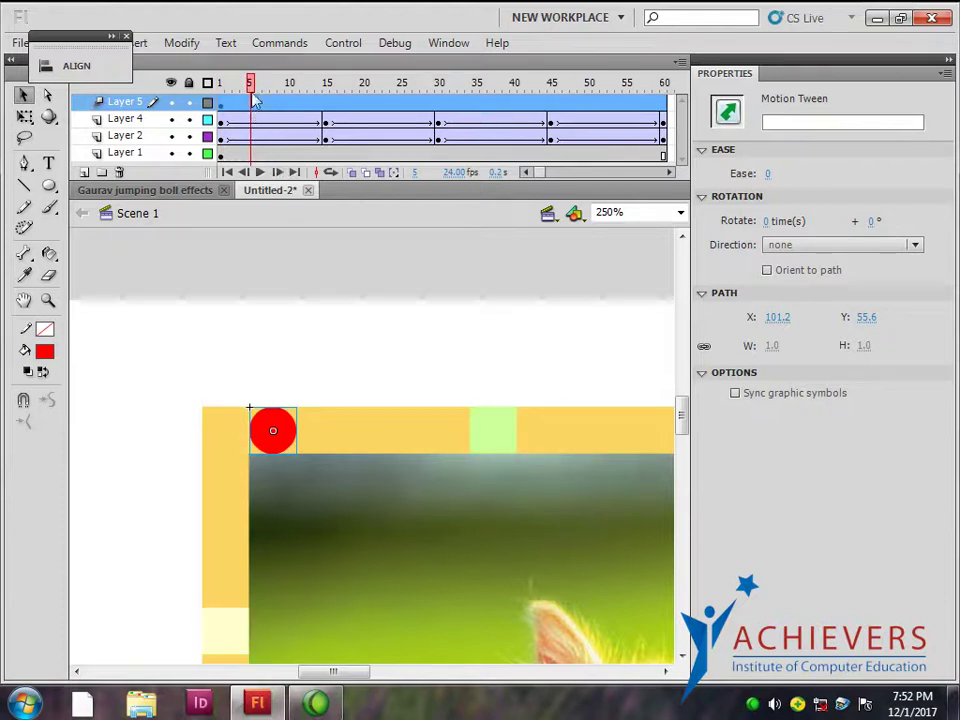
pyautogui.click(257, 105)
pyautogui.click(248, 90)
pyautogui.moveTo(250, 90); pyautogui.dragTo(249, 81)
pyautogui.click(250, 103)
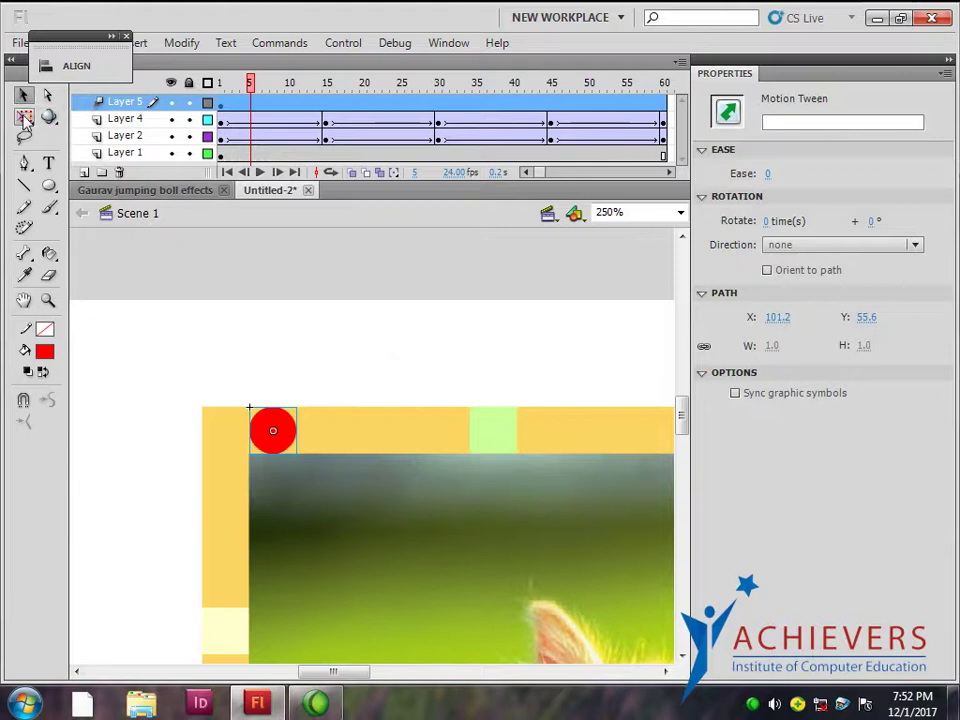
pyautogui.click(24, 116)
pyautogui.moveTo(297, 410); pyautogui.dragTo(287, 416)
pyautogui.hotkey('ctrl', 'z')
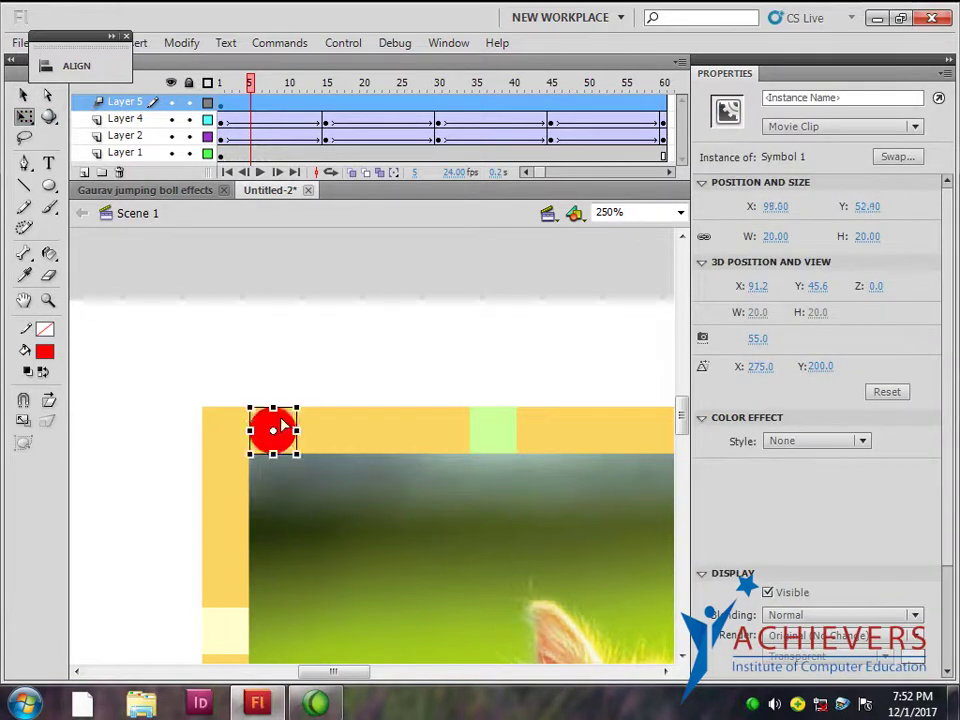
pyautogui.moveTo(297, 410)
pyautogui.mouseDown()
pyautogui.moveTo(279, 419)
pyautogui.moveTo(287, 417)
pyautogui.mouseUp()
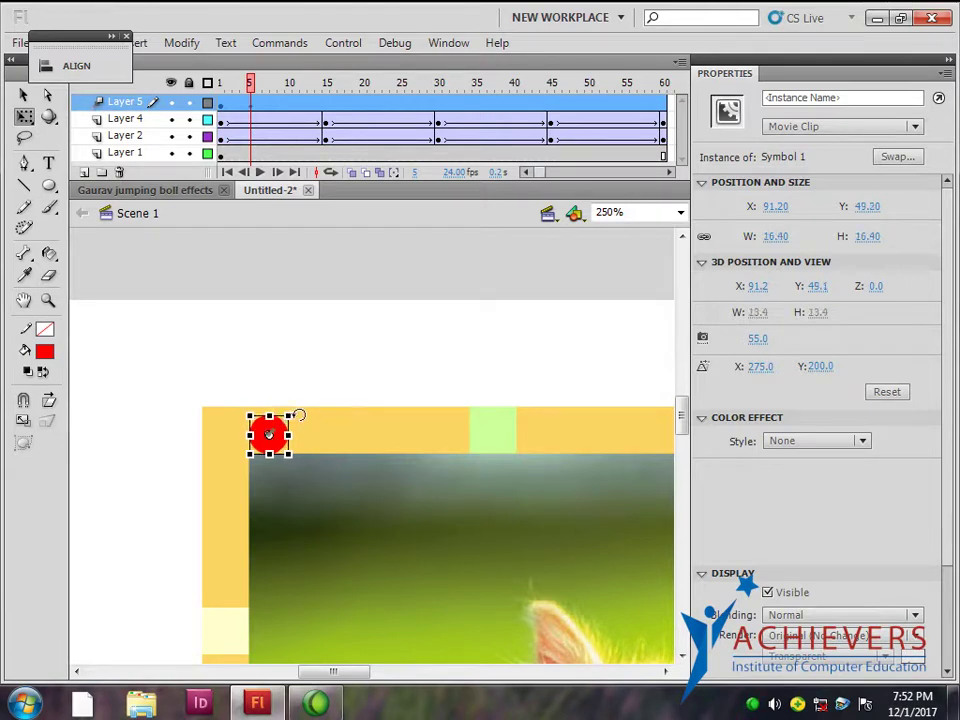
pyautogui.click(300, 440)
pyautogui.click(295, 440)
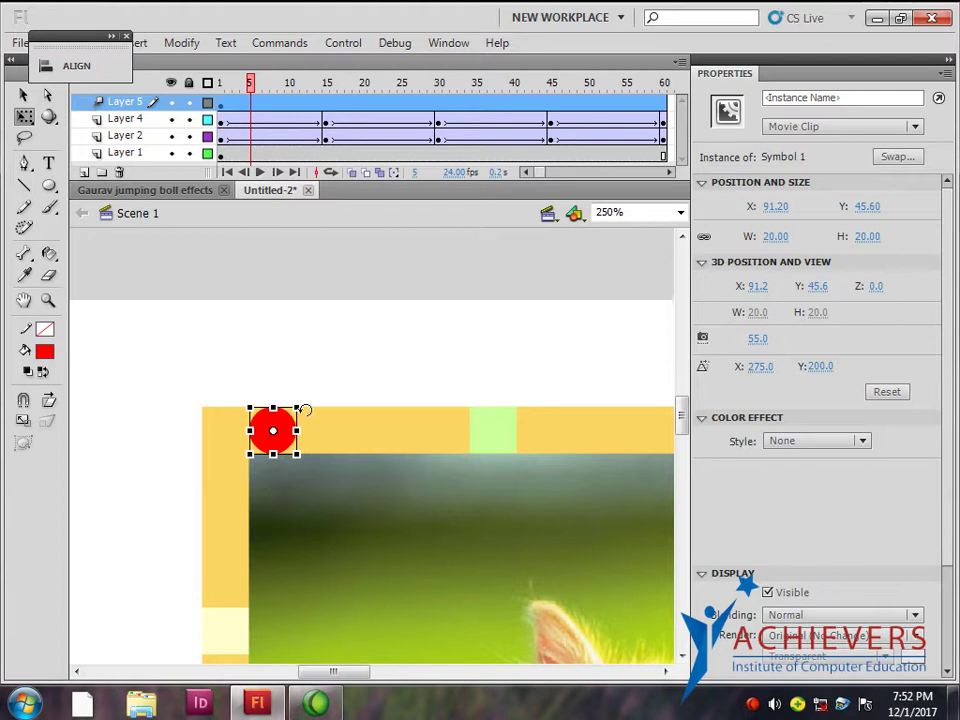
# Shrink the red circle around its centre to about 6.4 px at frame 5 of Layer 5, and add an empty layer above
pyautogui.click(255, 106)
pyautogui.moveTo(255, 88); pyautogui.dragTo(257, 90)
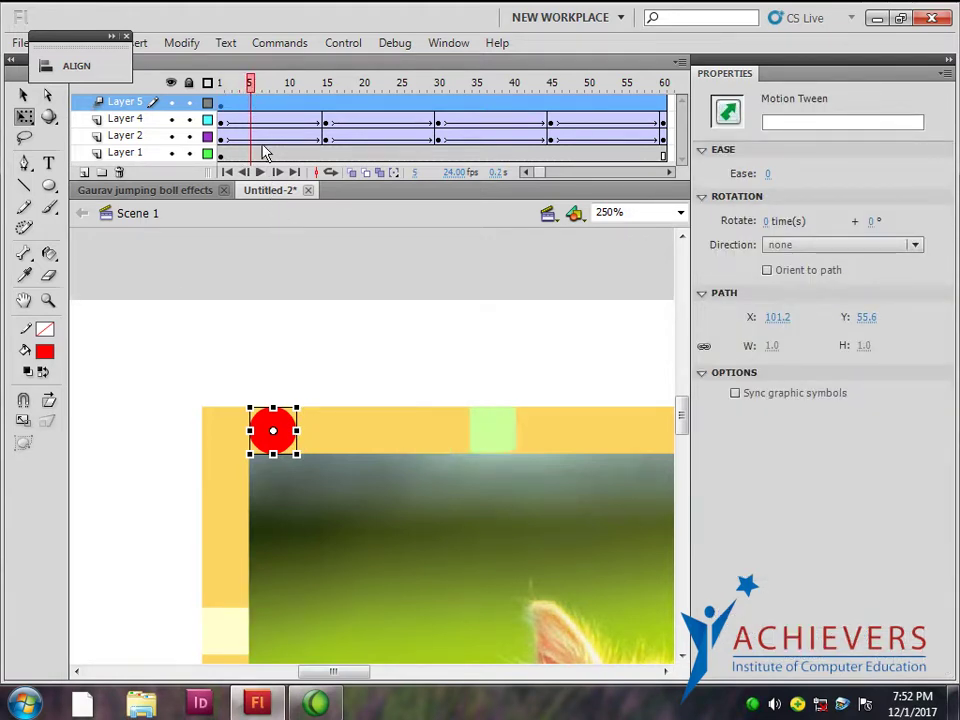
pyautogui.moveTo(297, 409); pyautogui.dragTo(277, 427)
pyautogui.moveTo(255, 90)
pyautogui.mouseDown()
pyautogui.moveTo(225, 92)
pyautogui.moveTo(251, 94)
pyautogui.mouseUp()
pyautogui.click(252, 97)
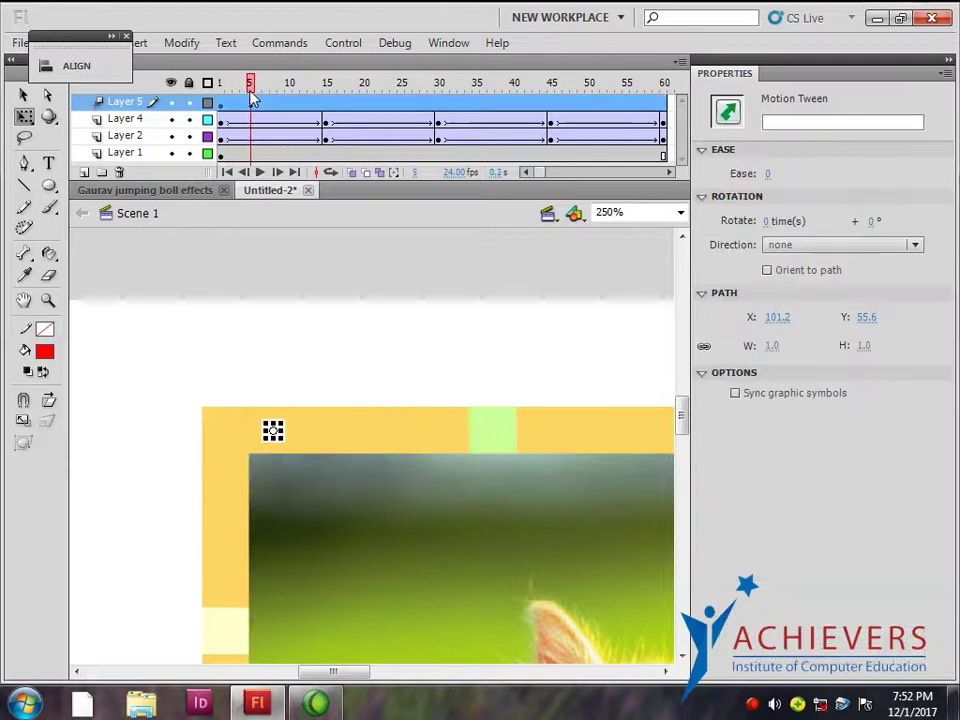
pyautogui.click(84, 172)
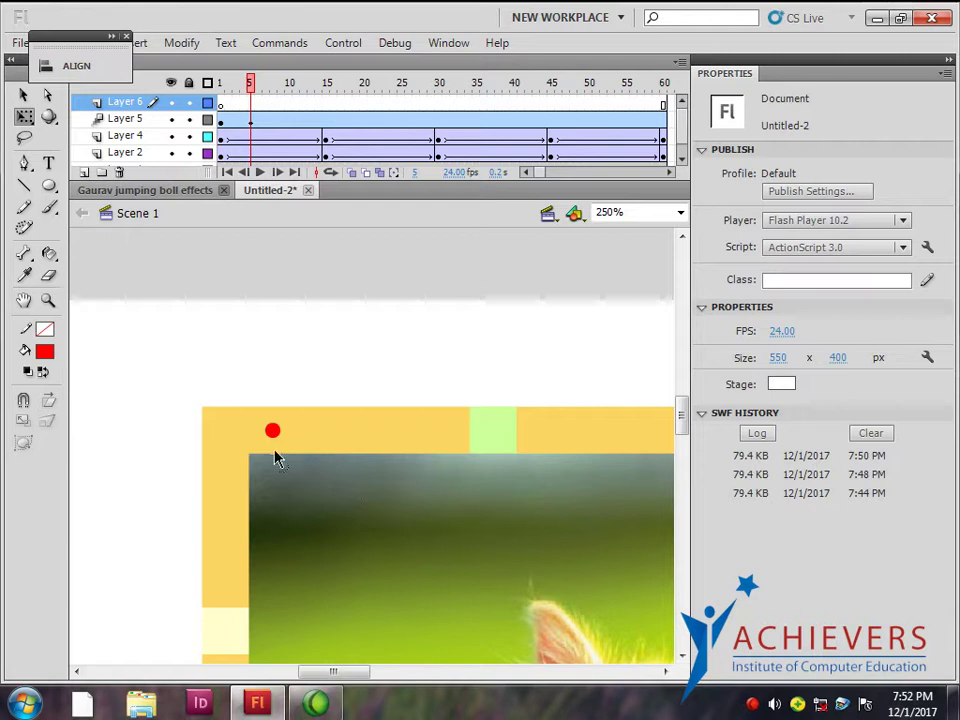
pyautogui.click(227, 106)
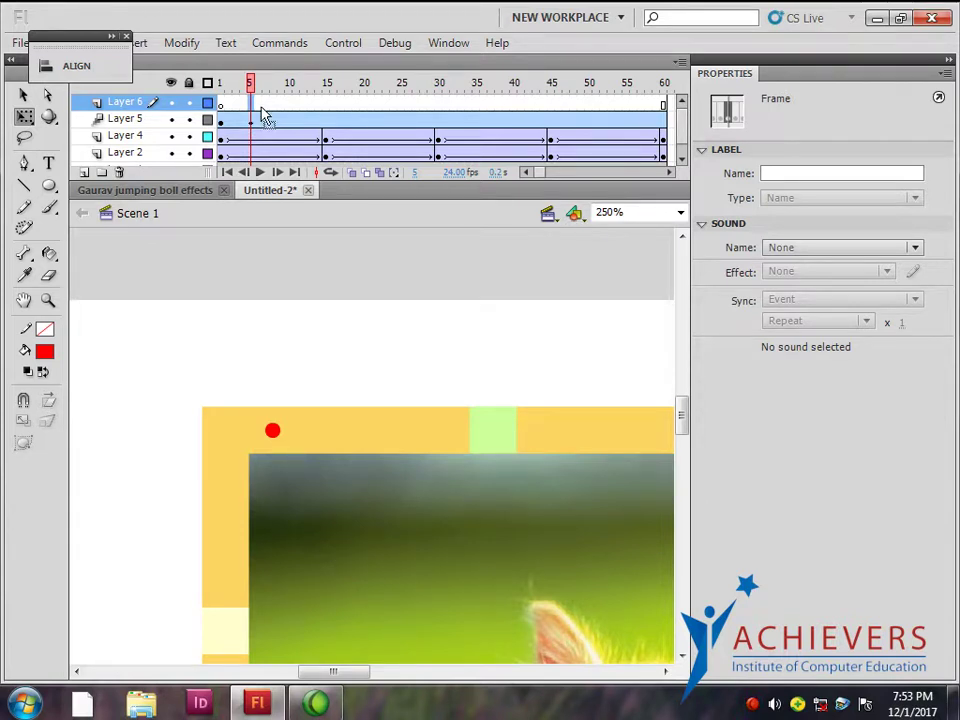
# Enlarge the red circle around its centre to roughly its original size at frame 10 of Layer 5, and return to frame 1
pyautogui.moveTo(253, 90); pyautogui.dragTo(285, 97)
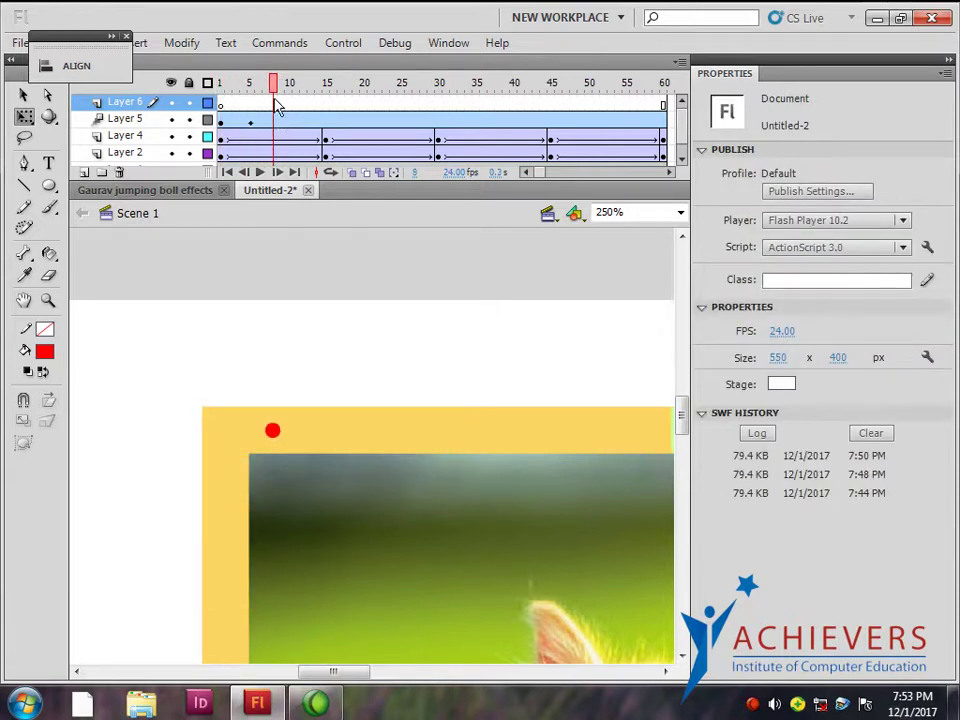
pyautogui.click(289, 90)
pyautogui.click(276, 432)
pyautogui.moveTo(297, 412); pyautogui.dragTo(302, 403)
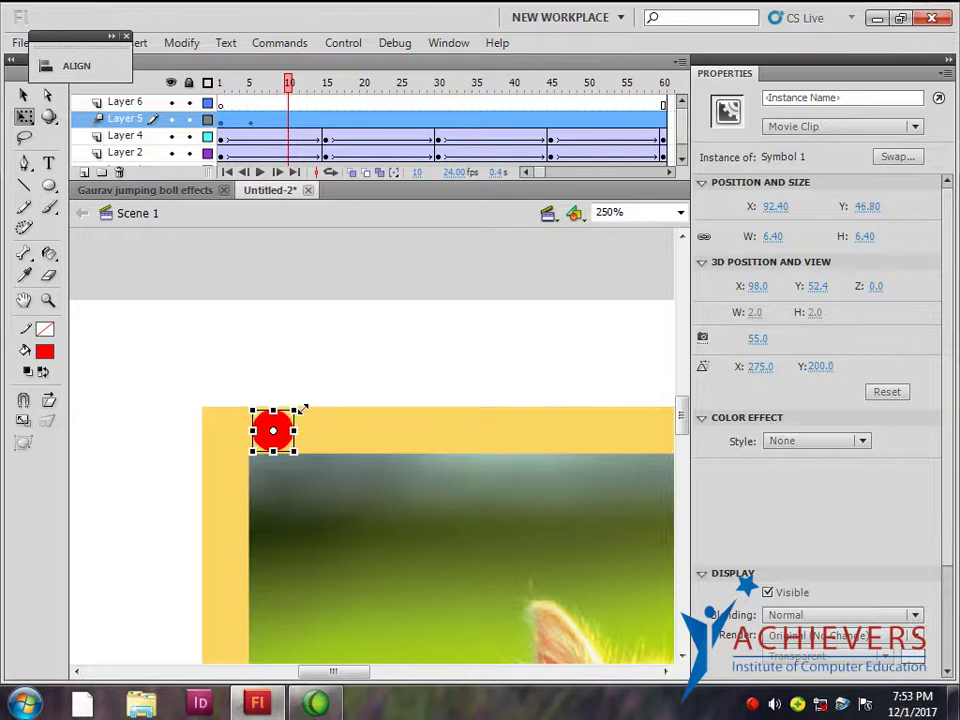
pyautogui.moveTo(289, 88); pyautogui.dragTo(225, 118)
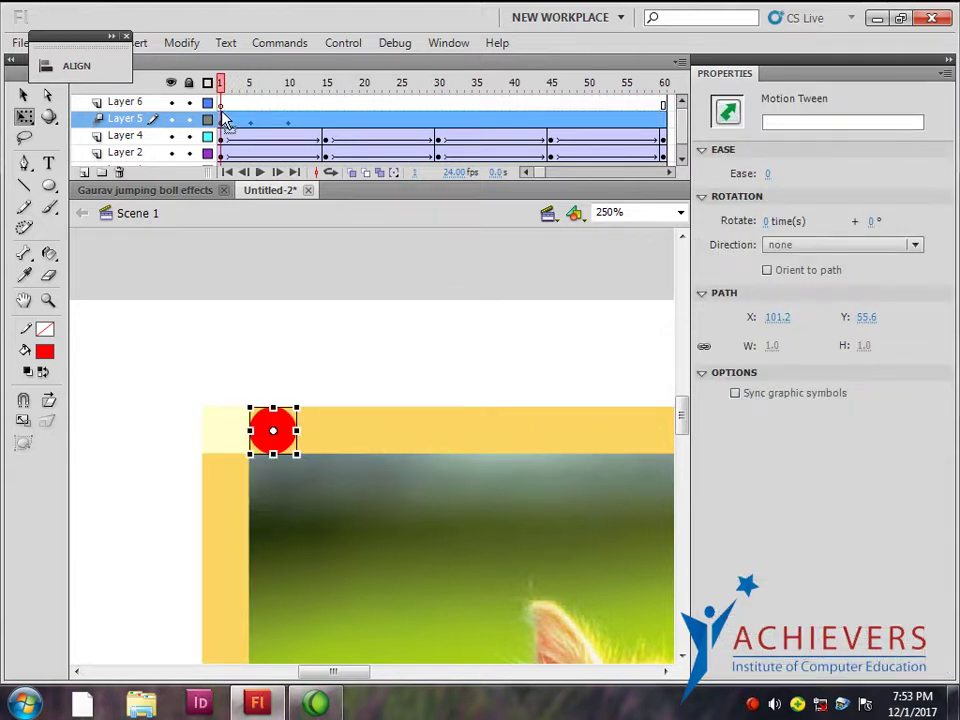